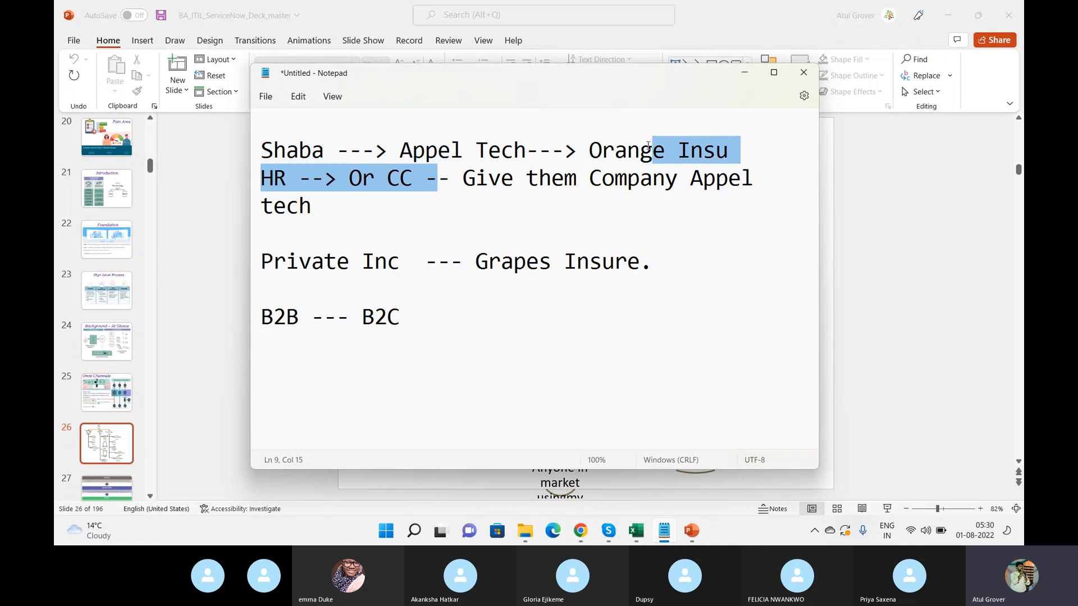
Step: Compare the Notepad insurance example with the data hierarchy on slide 26, highlighting "Orange Insu" and "Install Base Items"
key("alt+Tab")
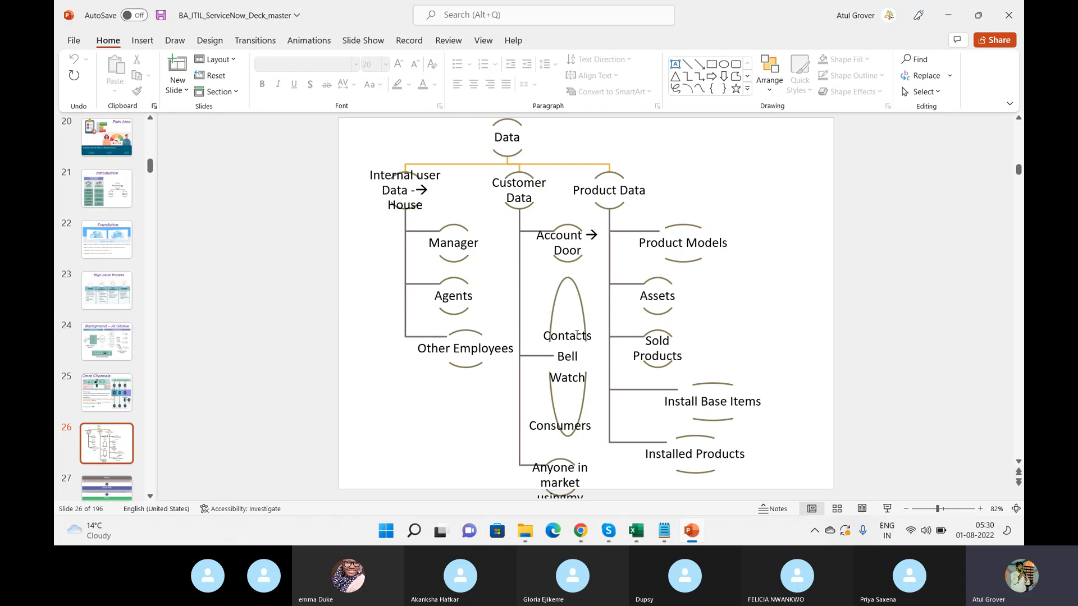
key("alt+Tab")
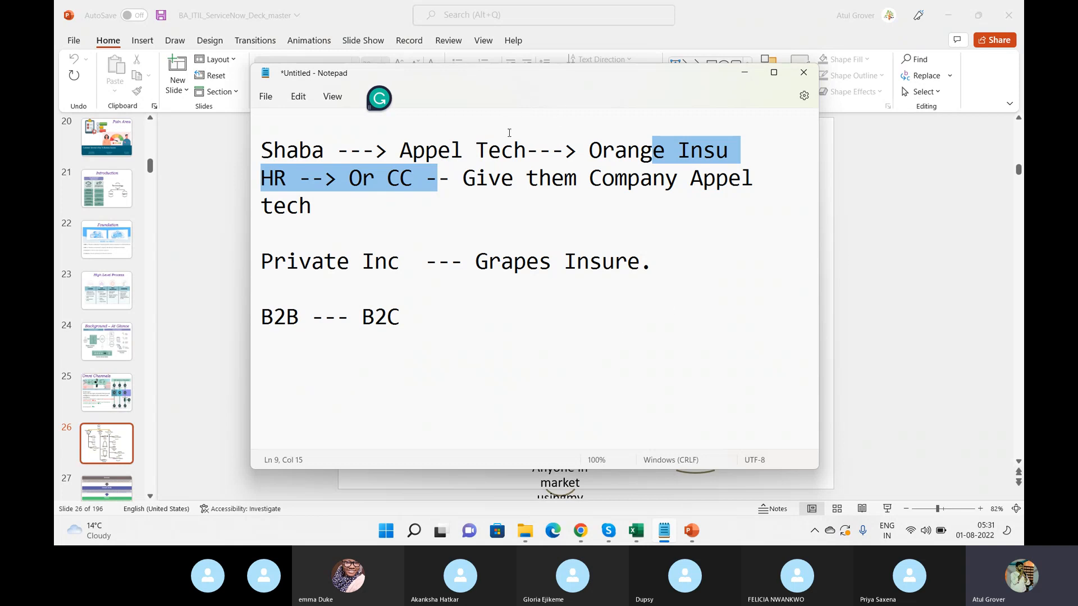
left_click_drag(590, 151, 734, 155)
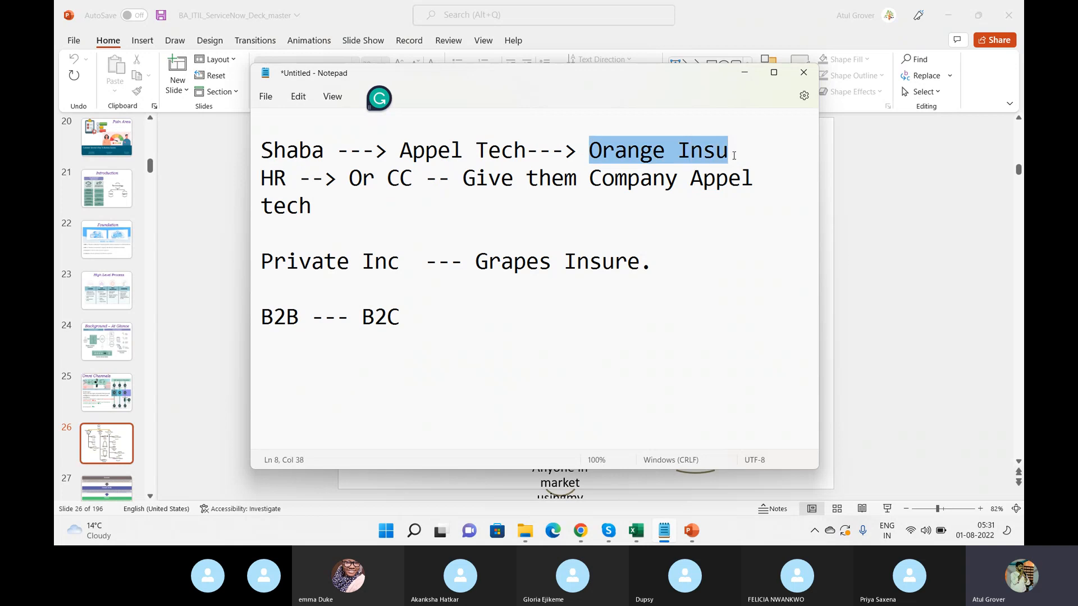
key("alt+Tab")
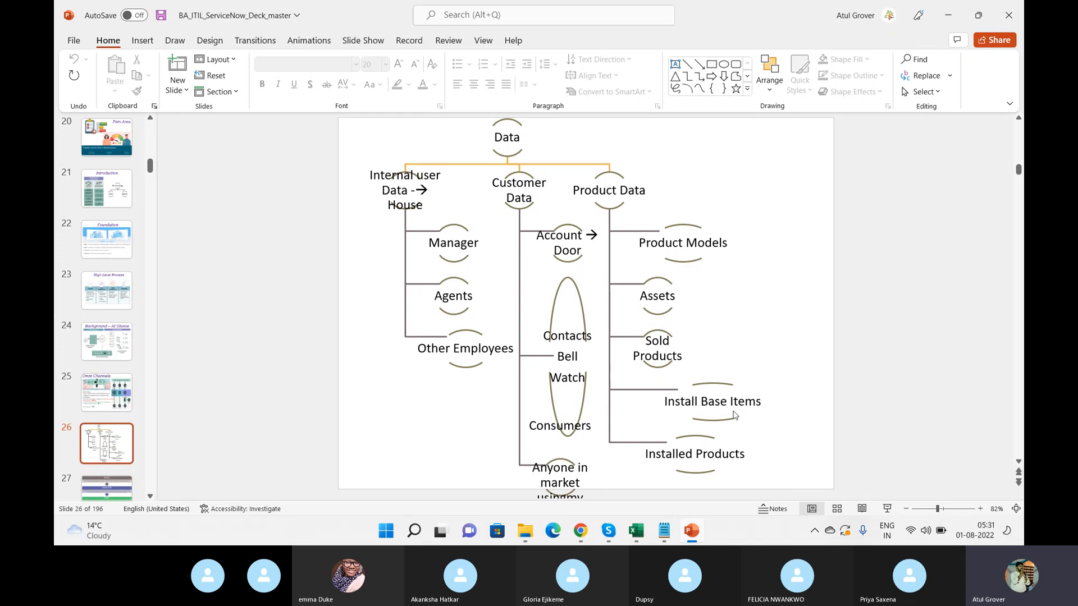
left_click(762, 401)
left_click_drag(762, 400, 660, 403)
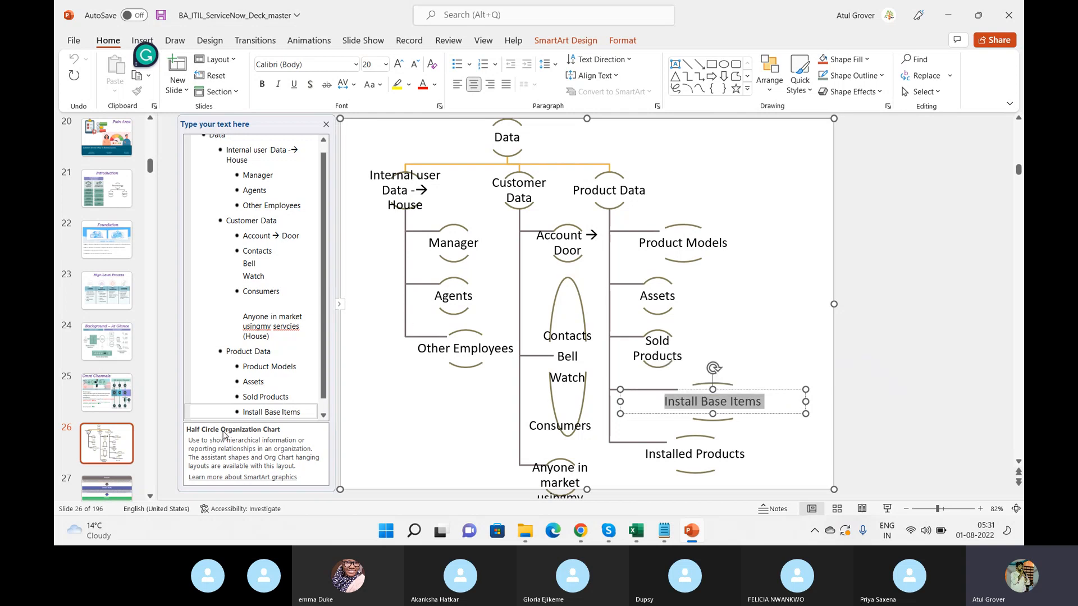
Step: Examine the Account, Contacts (B2B), Partner and Consumer (B2C) definitions on slide 27 at 100% zoom
left_click(117, 486)
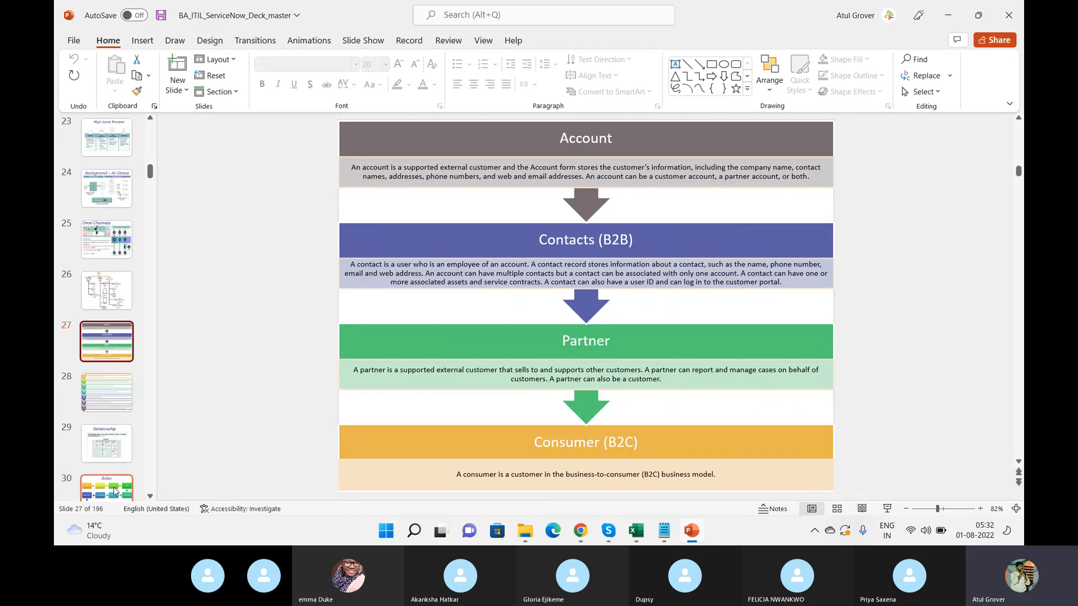
left_click(981, 509)
left_click(980, 509)
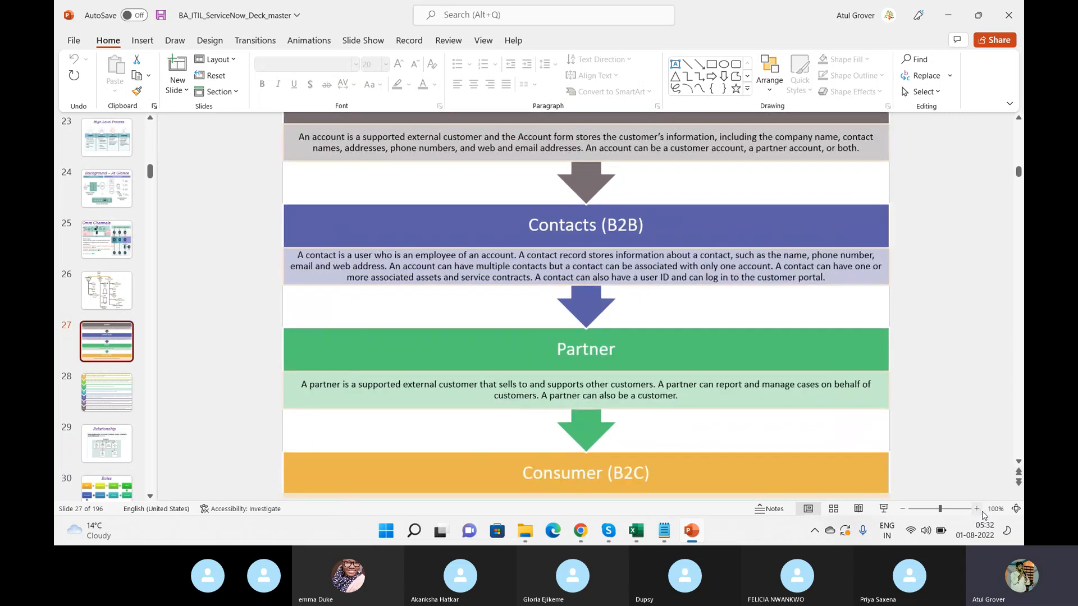
key("alt+Tab")
key("alt+Tab")
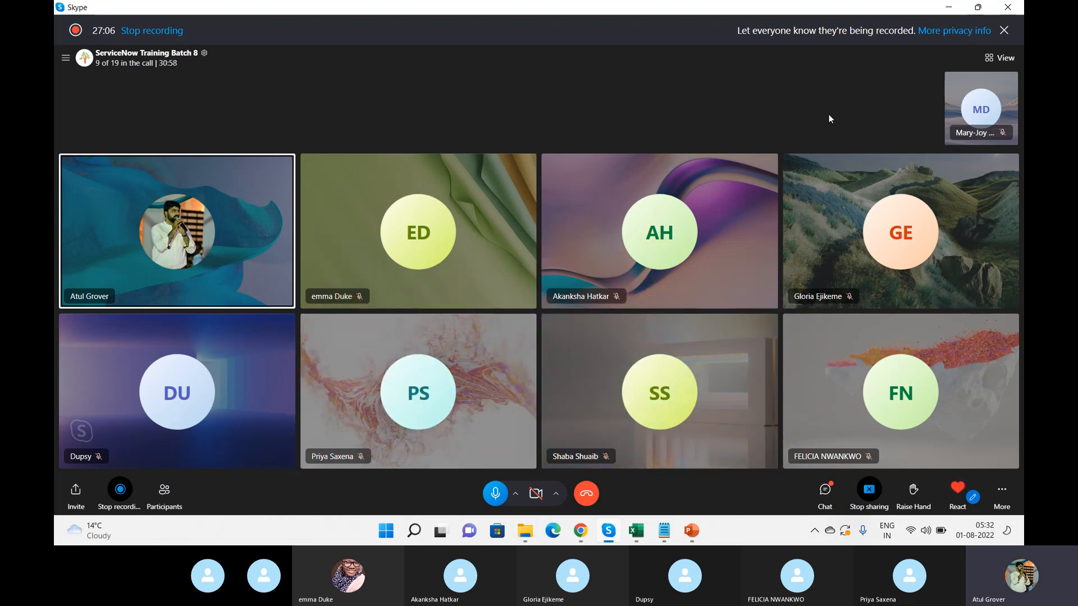
key("alt+Tab")
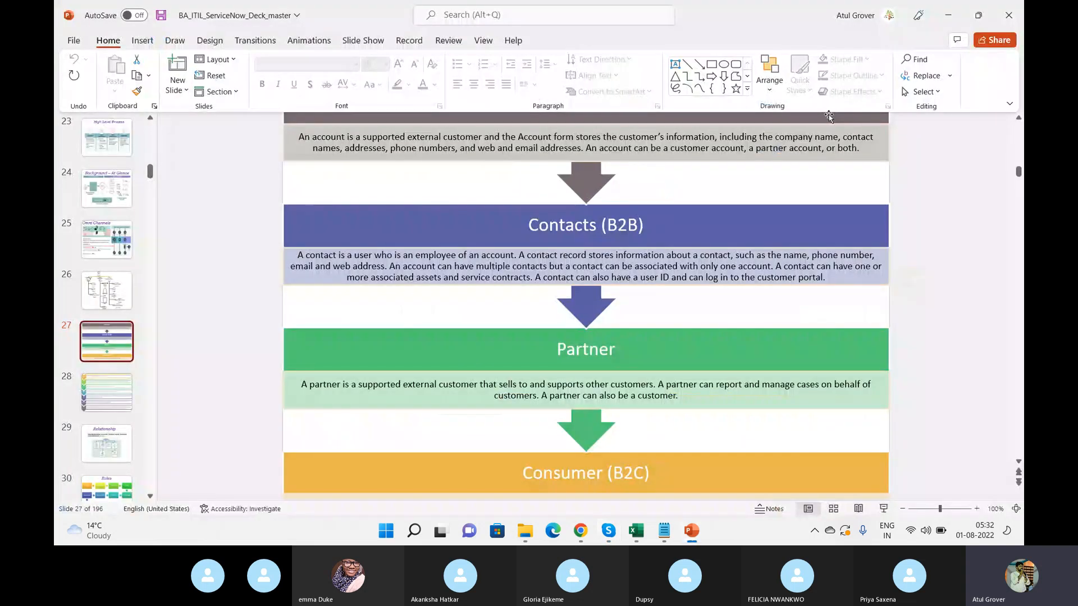
left_click(1019, 118)
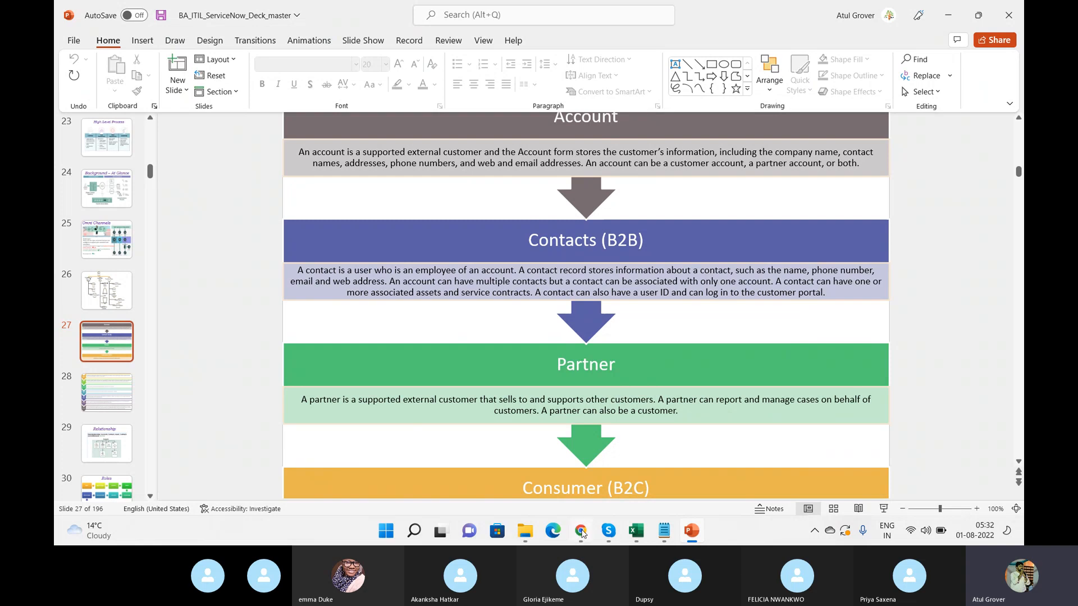
Step: Switch to ServiceNow in Chrome, filter the application navigator for "Accounts" and open the Customer Service Accounts list
left_click(582, 533)
left_click(135, 9)
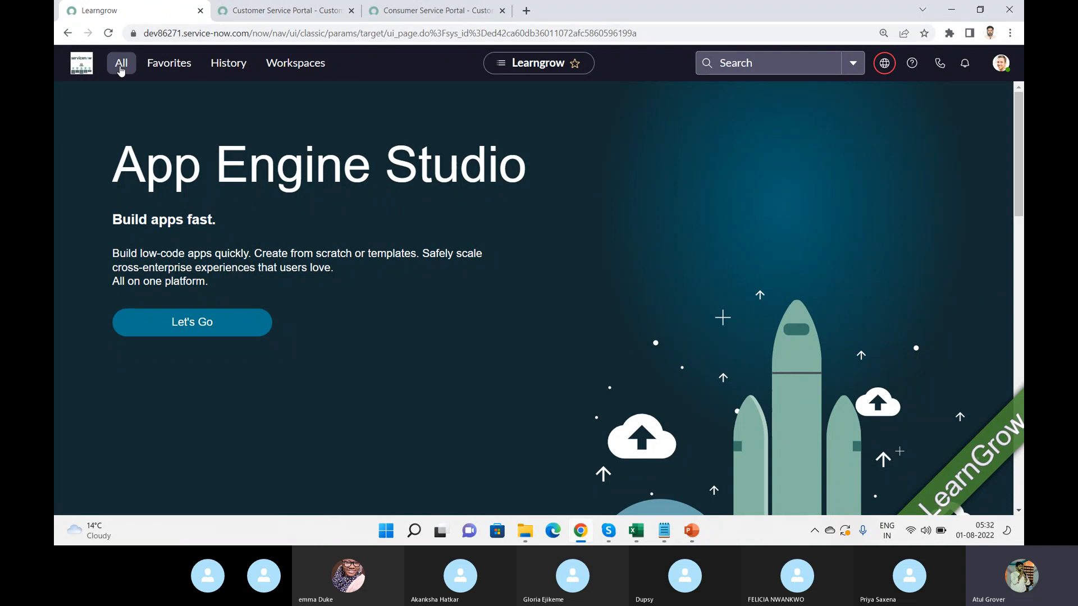
left_click(120, 65)
left_click(139, 109)
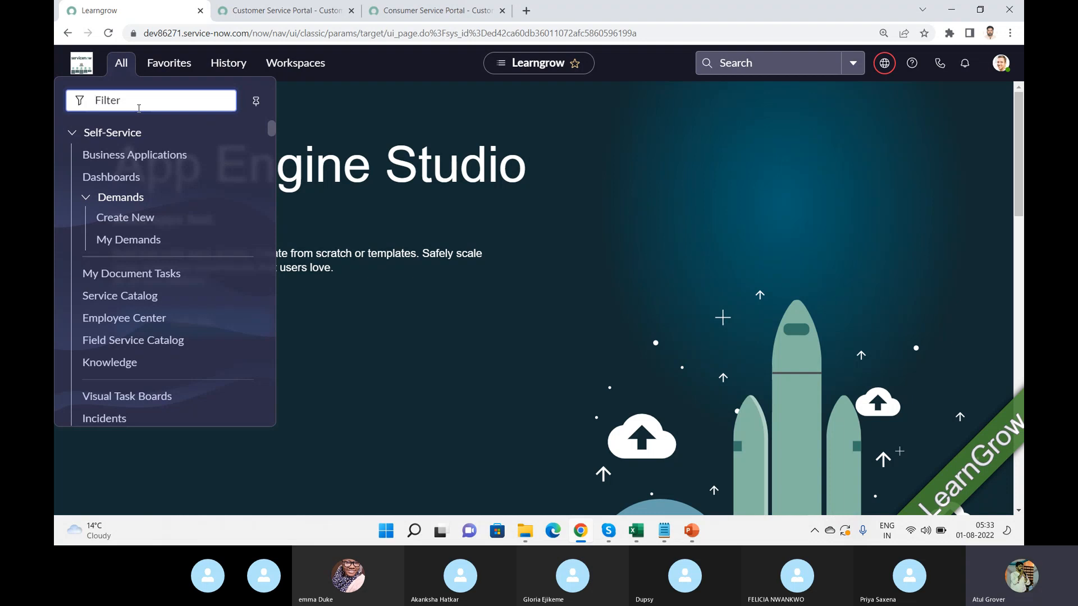
type("Accoi")
key("BackSpace")
type("u")
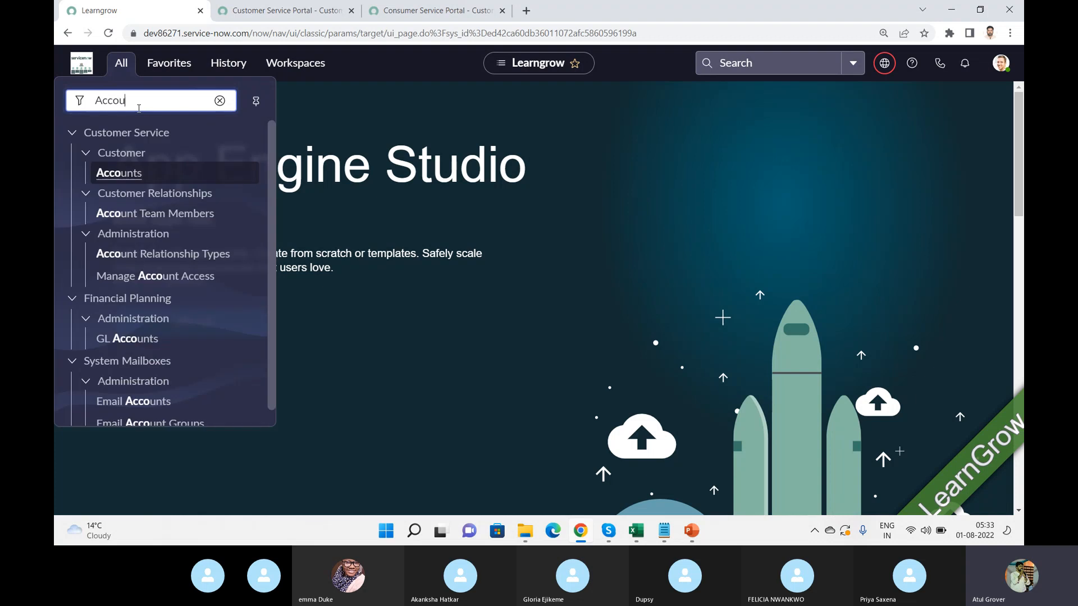
type("nts")
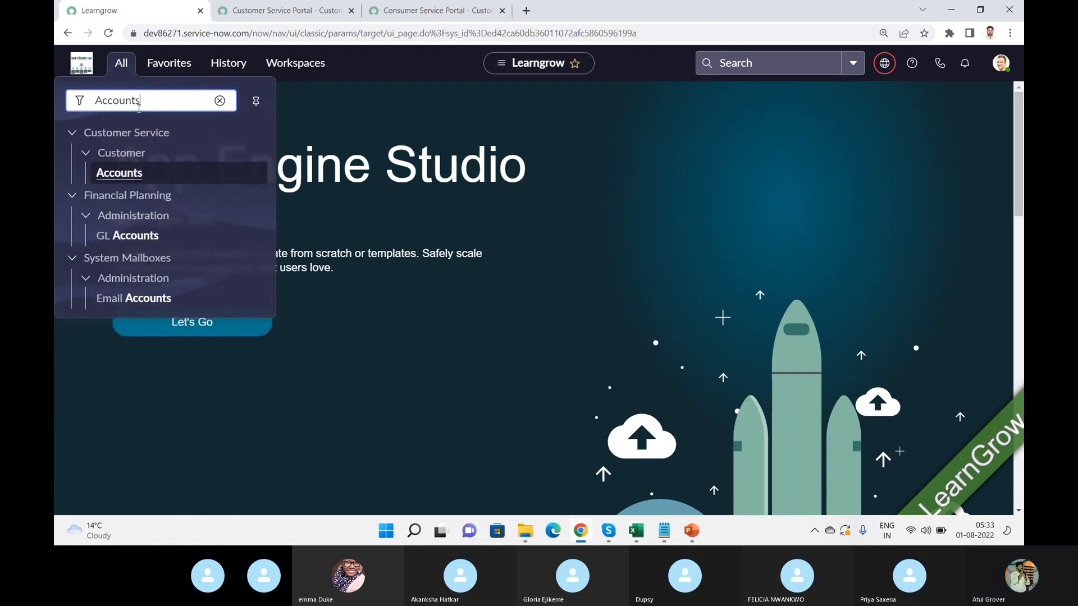
left_click(114, 183)
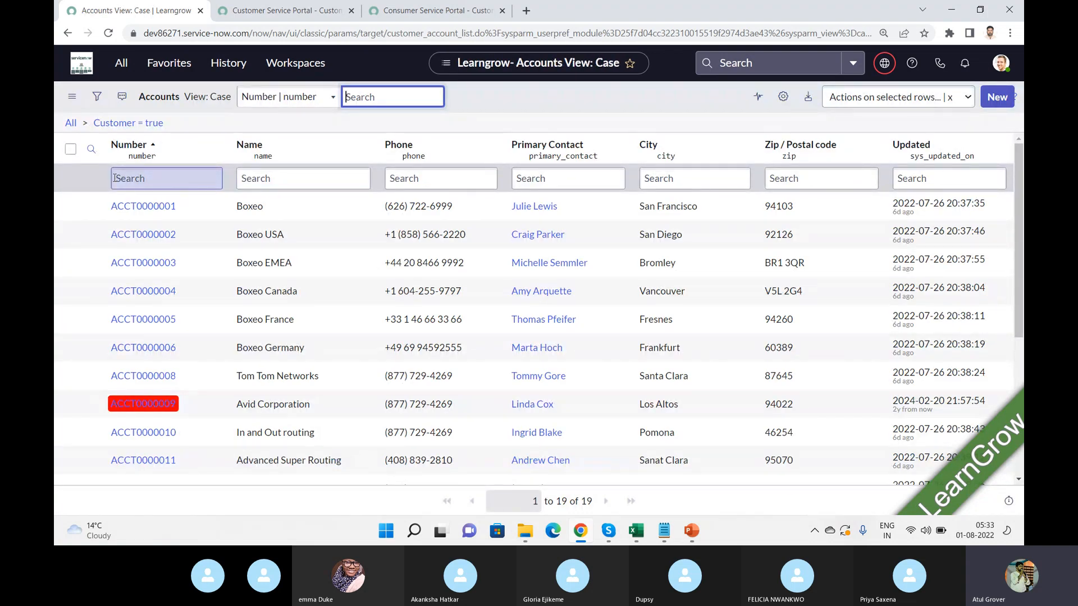
Step: Start a new account record and name it "LNG Training"
left_click(1005, 102)
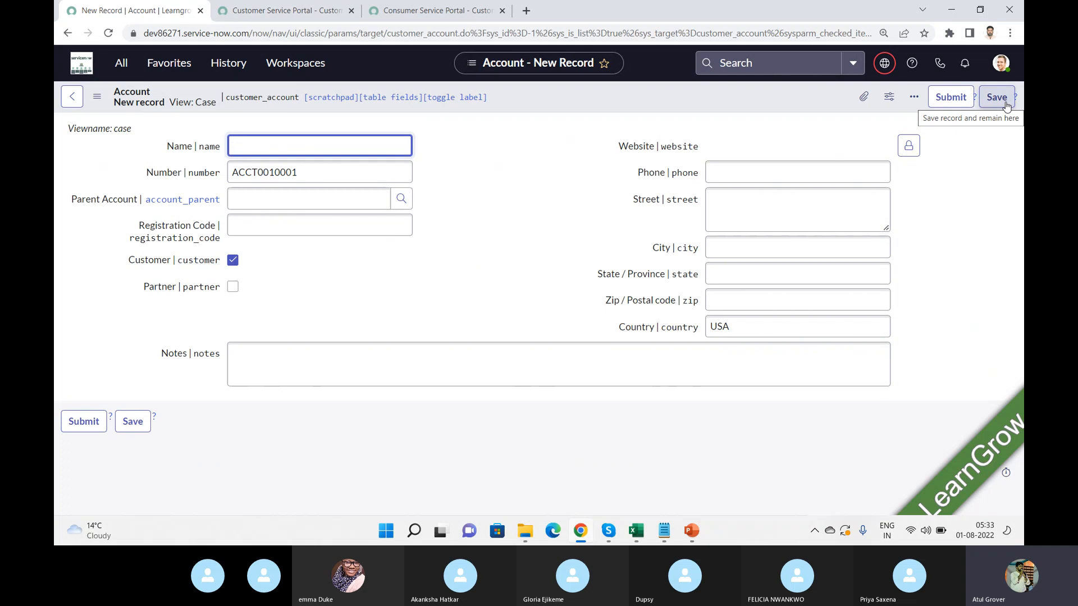
type("L")
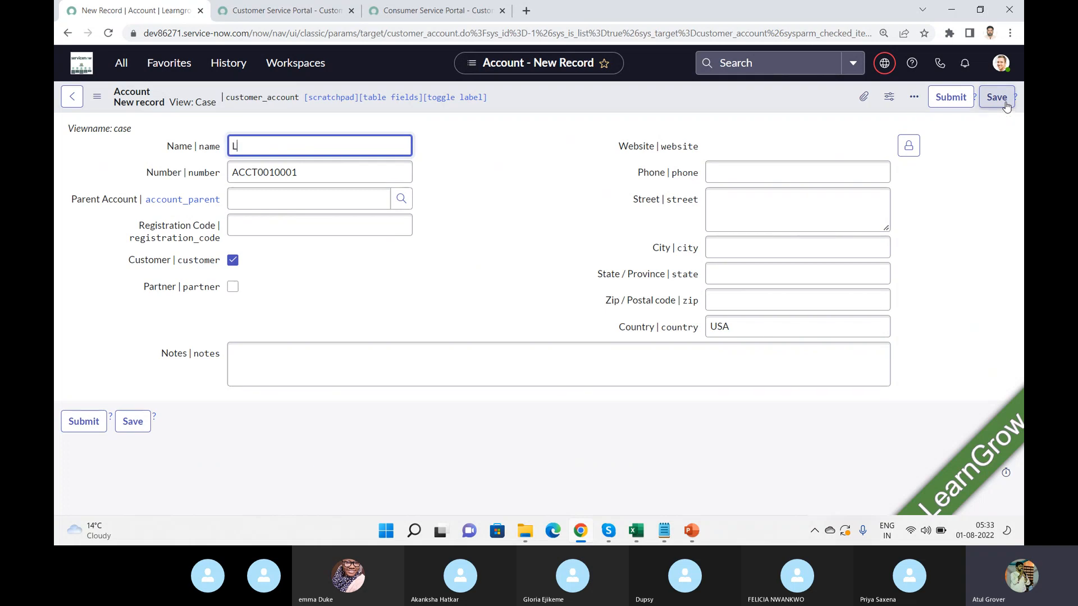
type("NG Training")
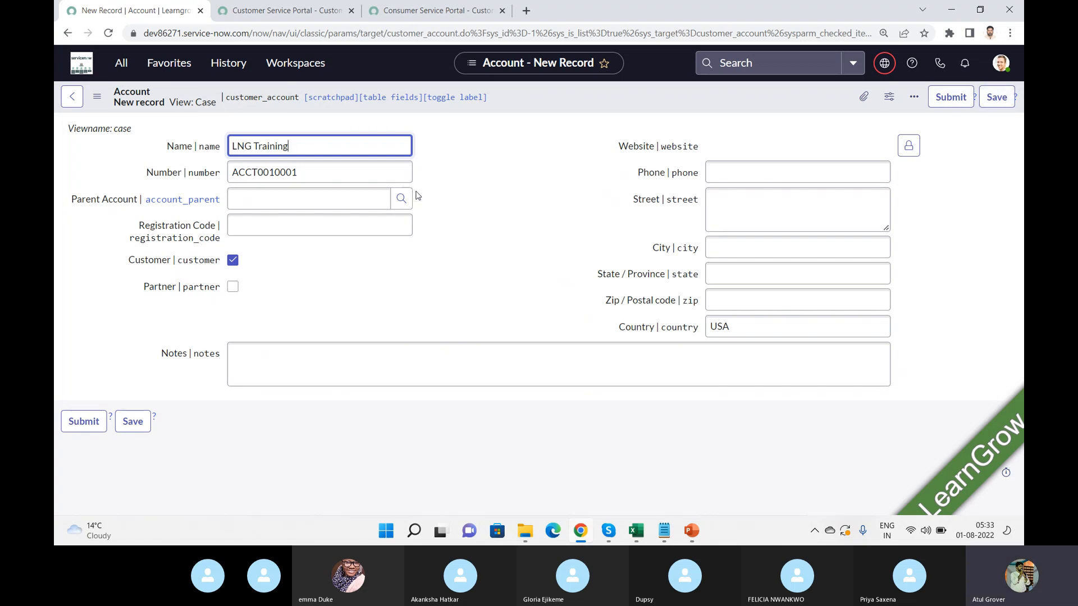
Step: Fill in the account's registration code and leave the account flagged as a customer
left_click(339, 224)
triple_click(317, 147)
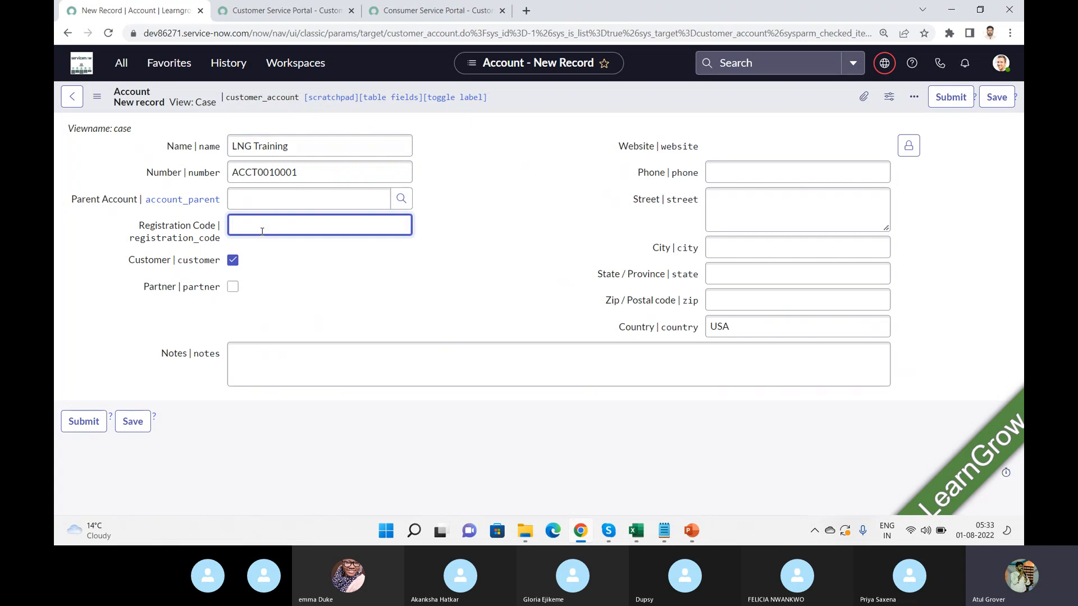
type("ING")
key("BackSpace")
key("BackSpace")
key("BackSpace")
type("LNG")
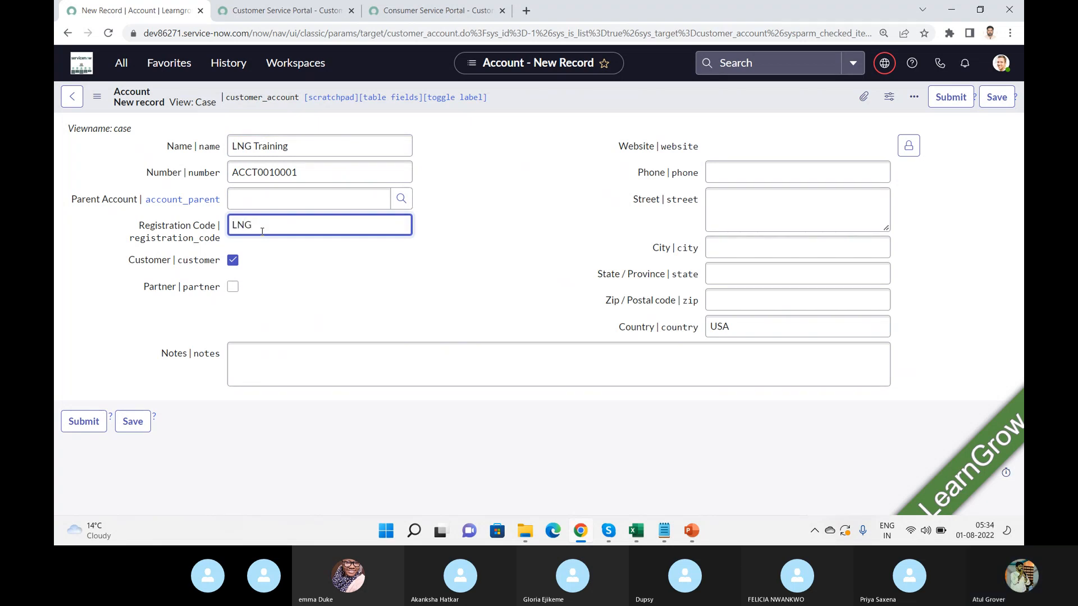
type("2323")
left_click(233, 262)
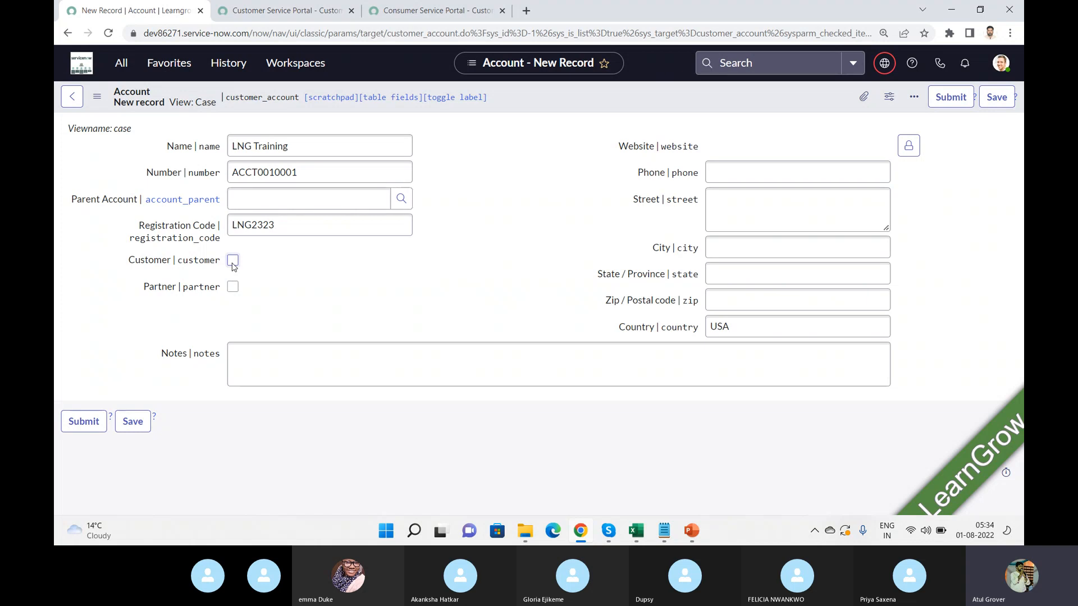
left_click(233, 262)
Step: Unlock the website field, set it to lng.com and fill in the account's phone number
left_click(908, 147)
left_click(742, 145)
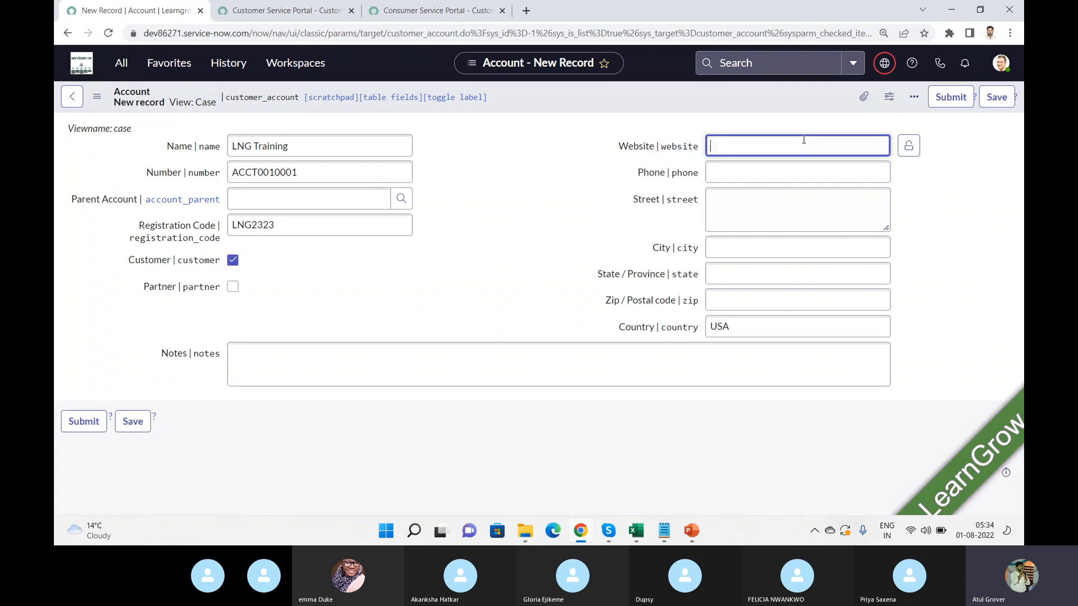
type("lng.com")
left_click(773, 177)
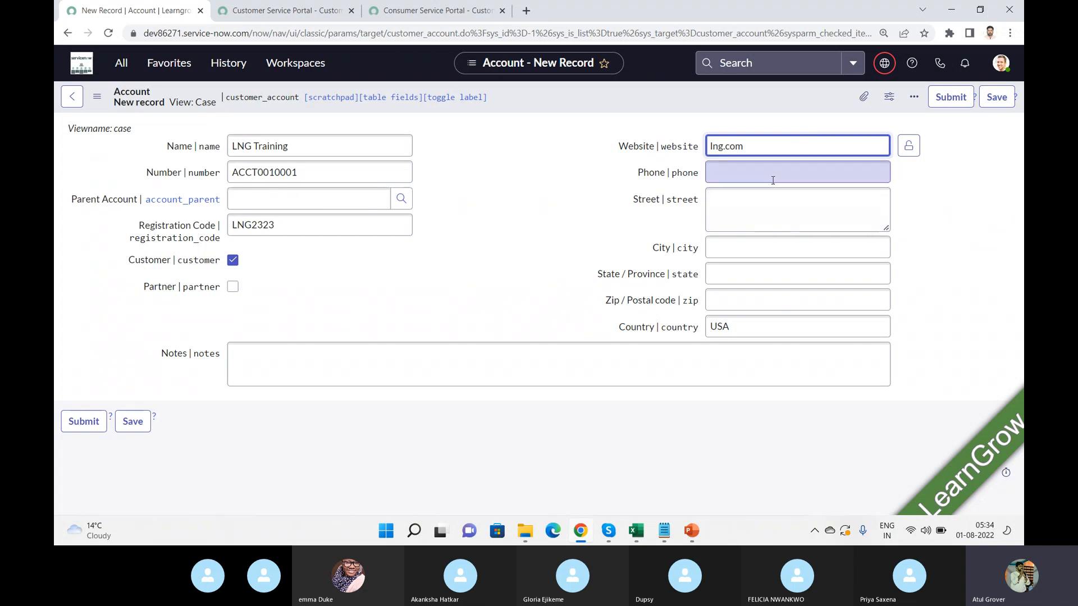
type("2323232")
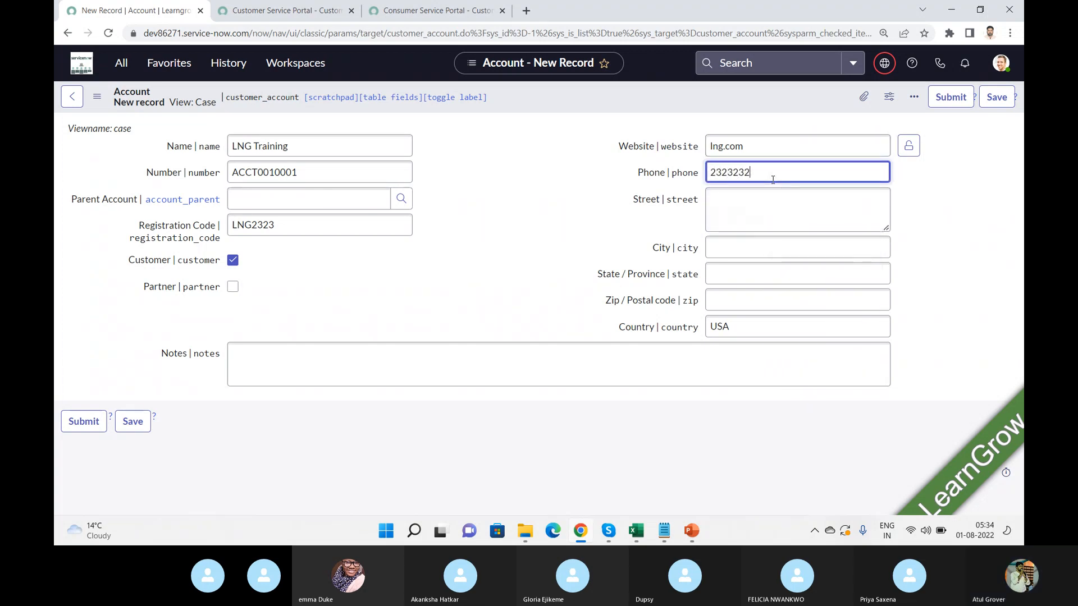
Step: Fill in the account's street, city, state and postal code
left_click(753, 209)
type("2541")
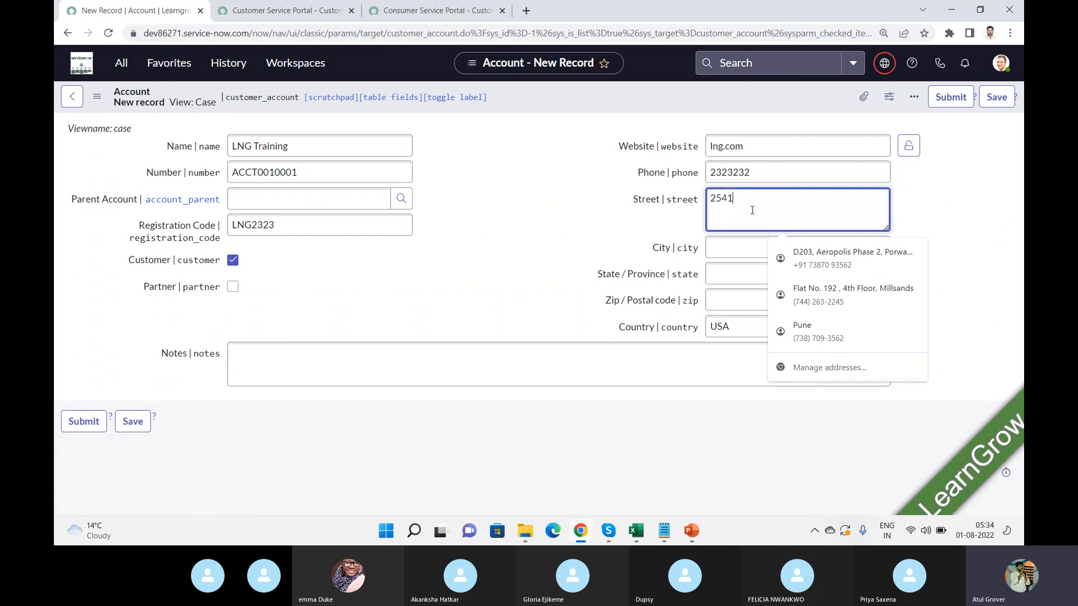
left_click(739, 251)
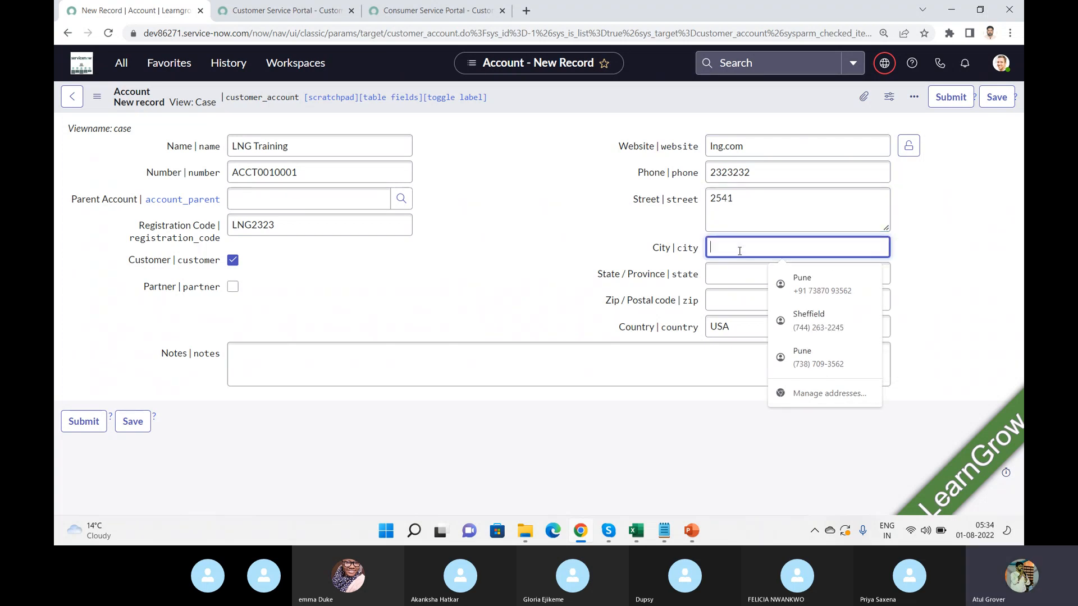
type("\"")
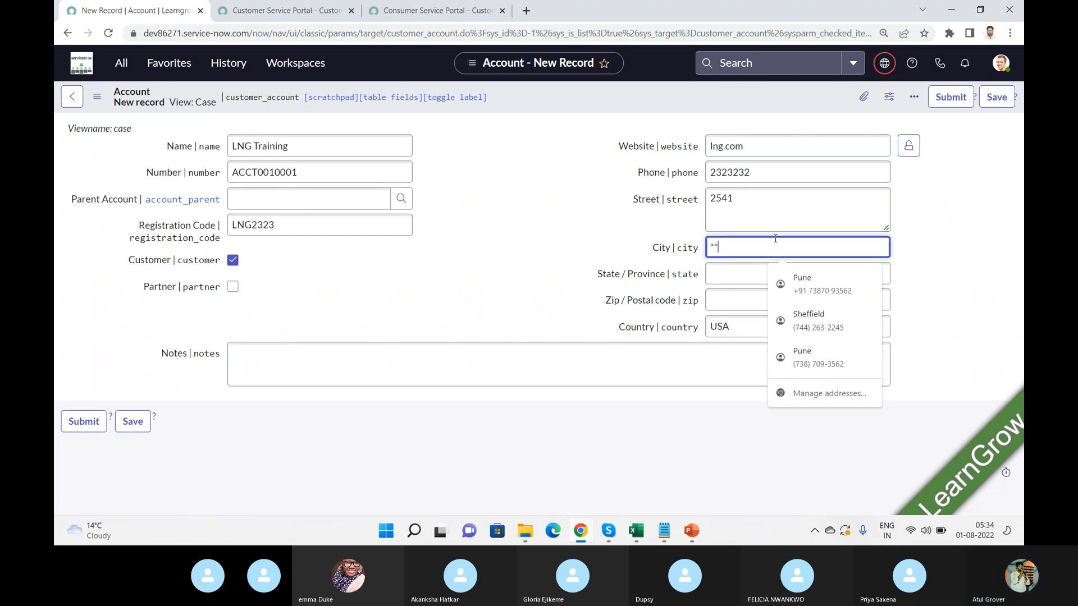
key("BackSpace")
type("KK")
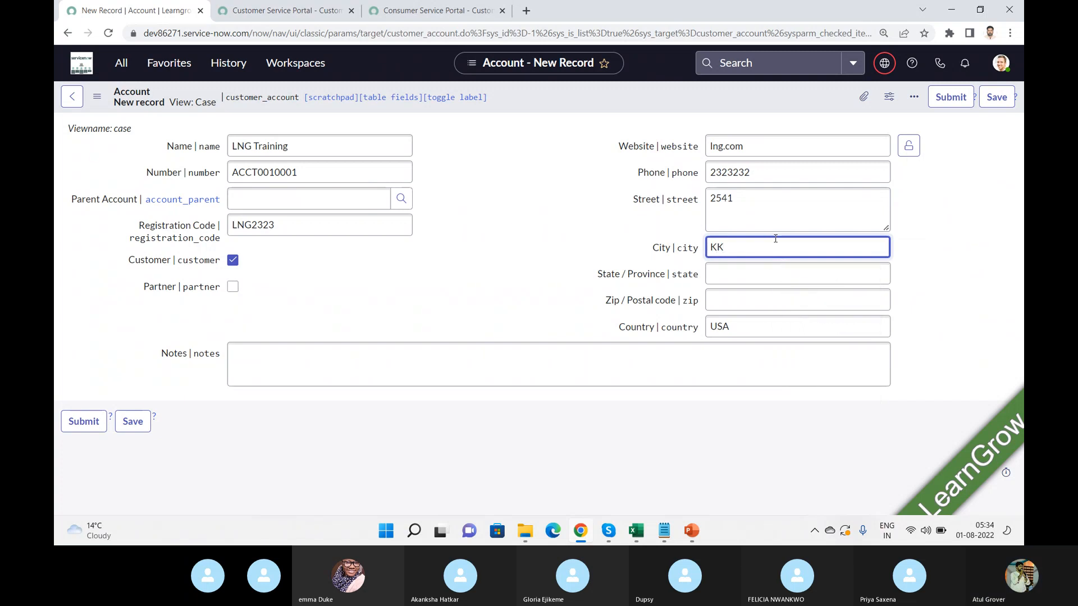
left_click(764, 270)
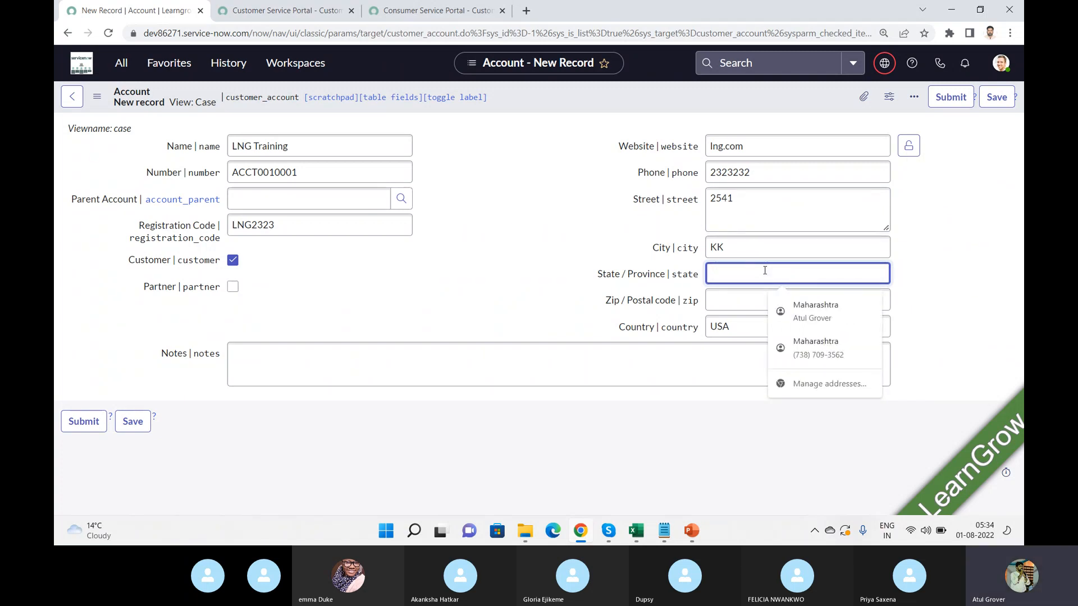
type("PP")
left_click(750, 313)
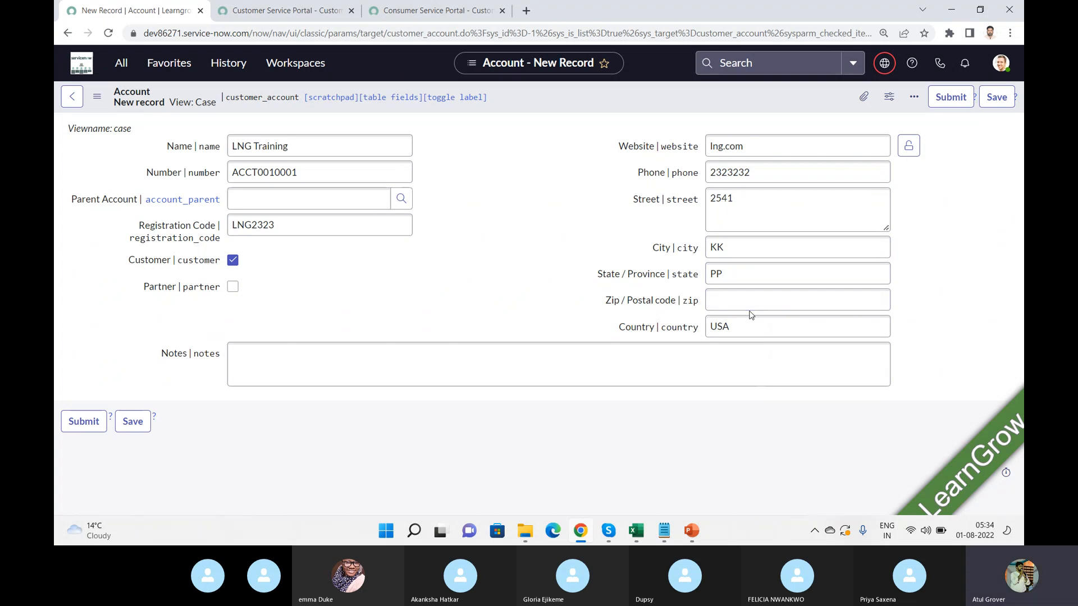
left_click(749, 306)
type("78945")
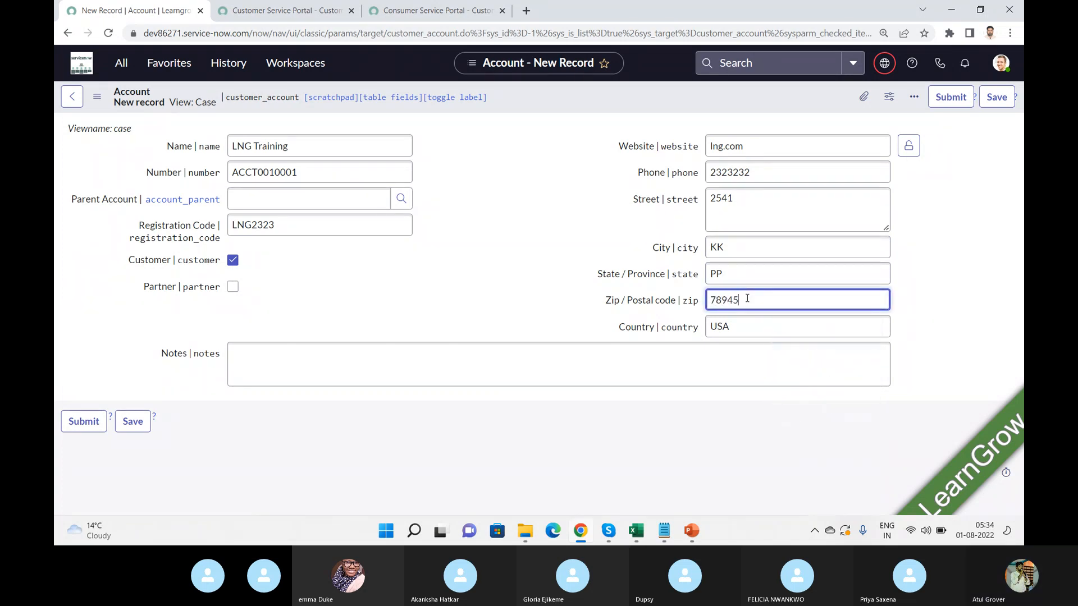
Step: Replace the account's country with IN and highlight the account name
left_click(746, 326)
double_click(721, 327)
type("IN")
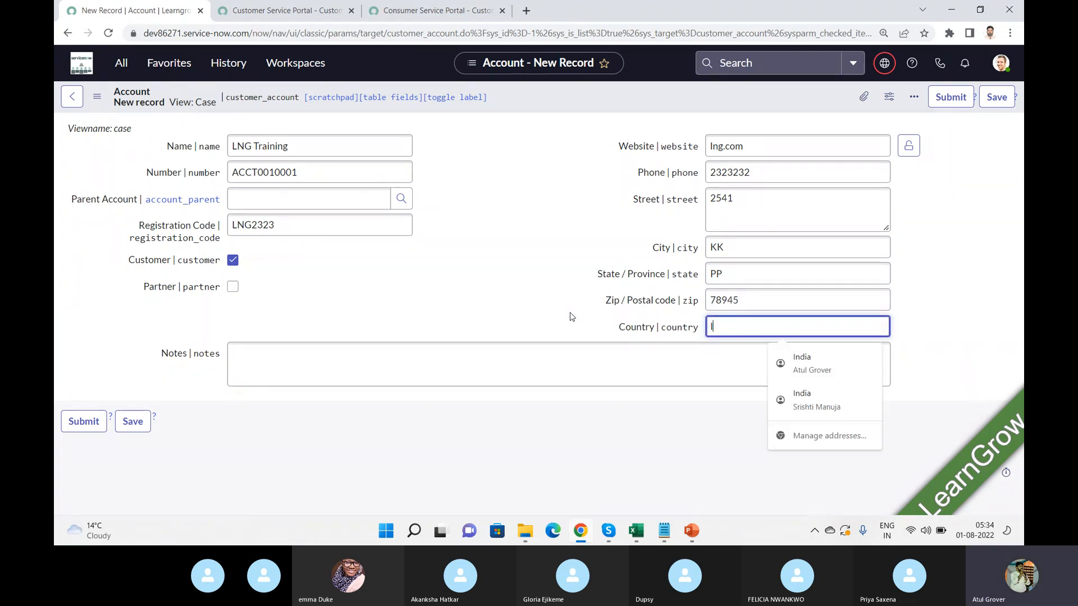
left_click(552, 318)
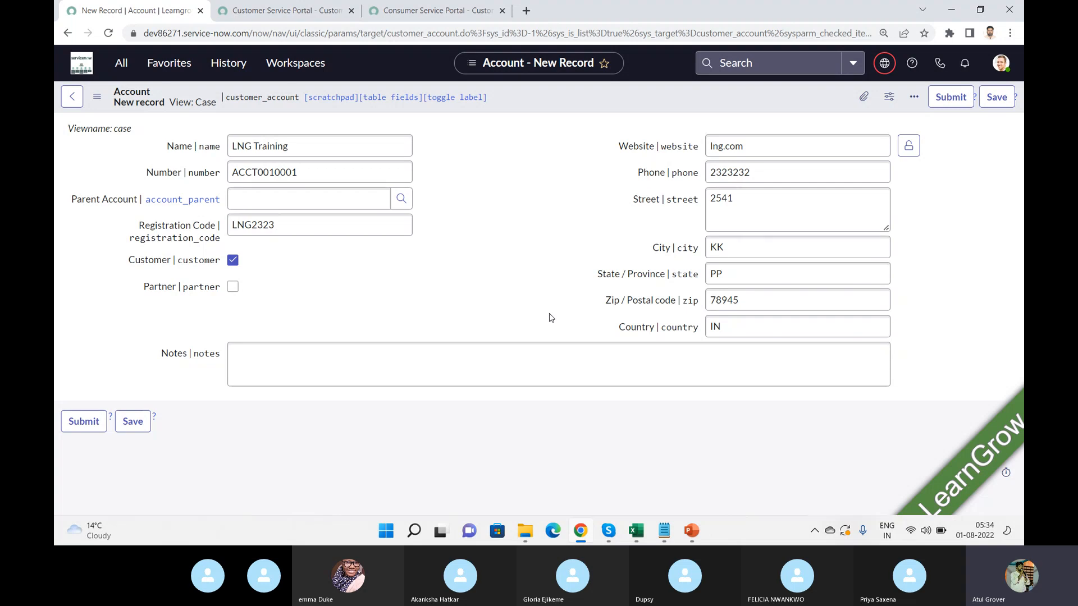
left_click(316, 149)
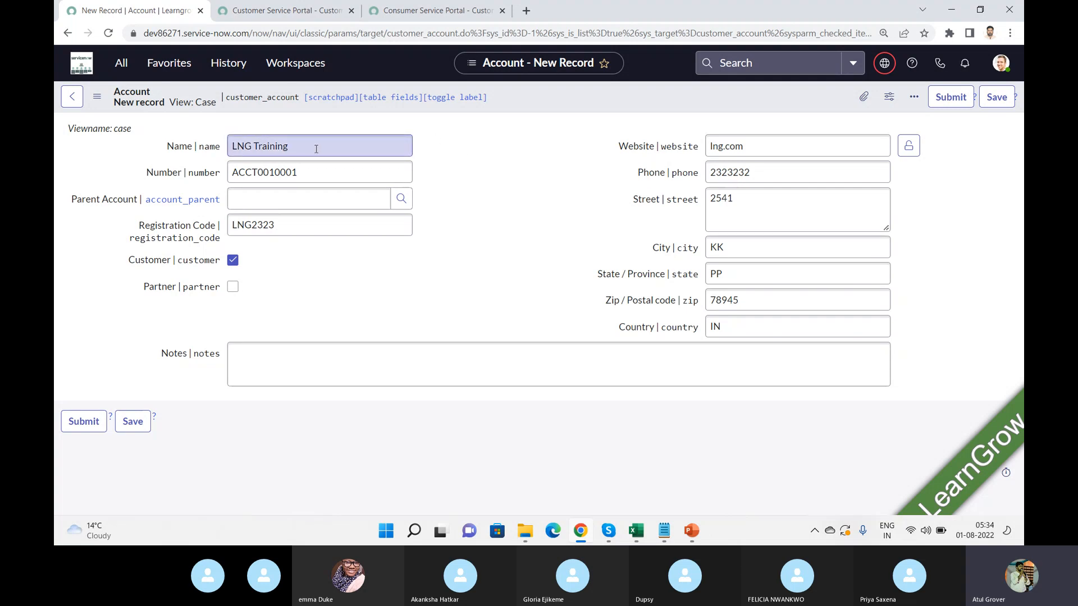
left_click_drag(307, 149, 227, 148)
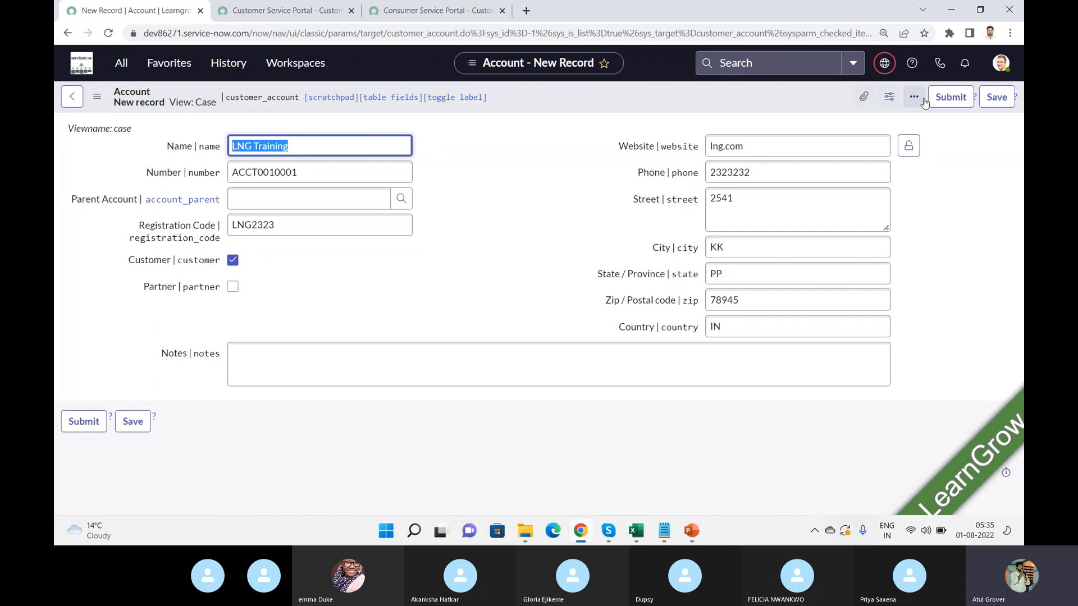
Step: Save the new account record without storing its address in the browser, and switch to the PowerPoint deck
left_click(1009, 101)
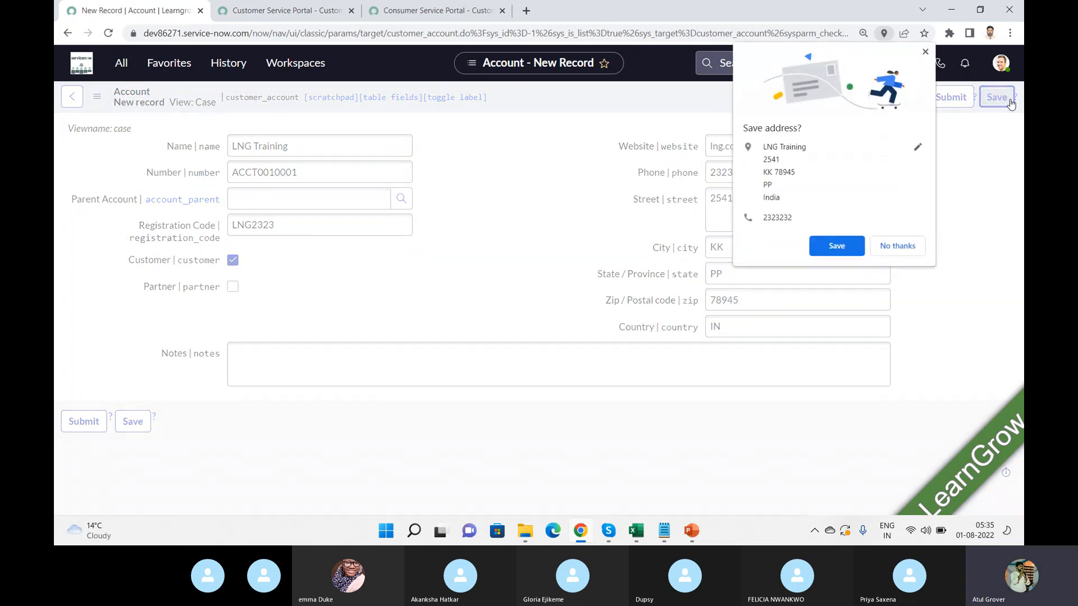
left_click(890, 256)
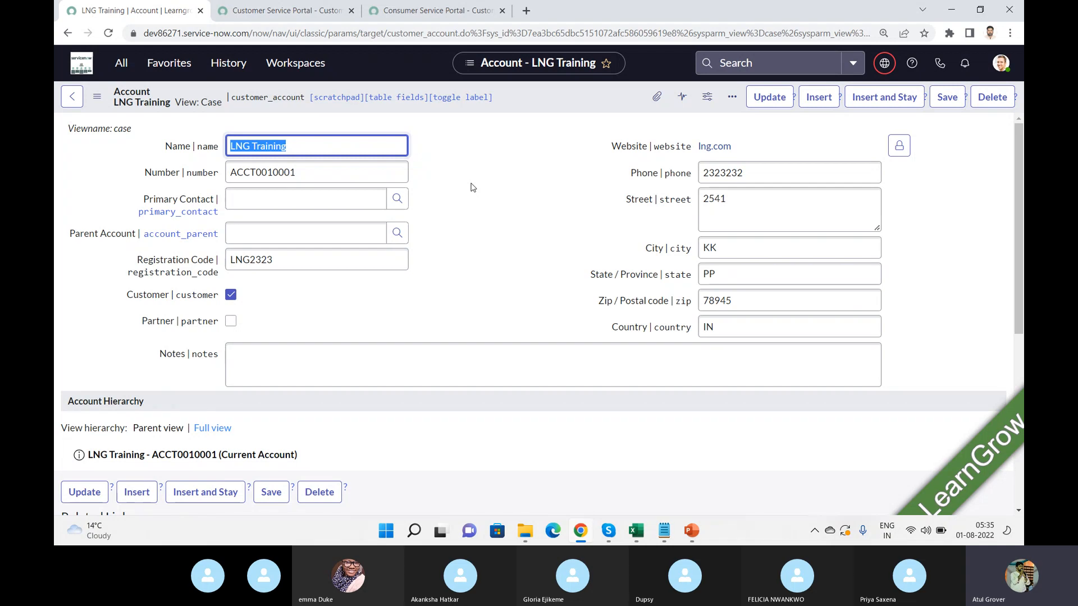
key("alt+Tab")
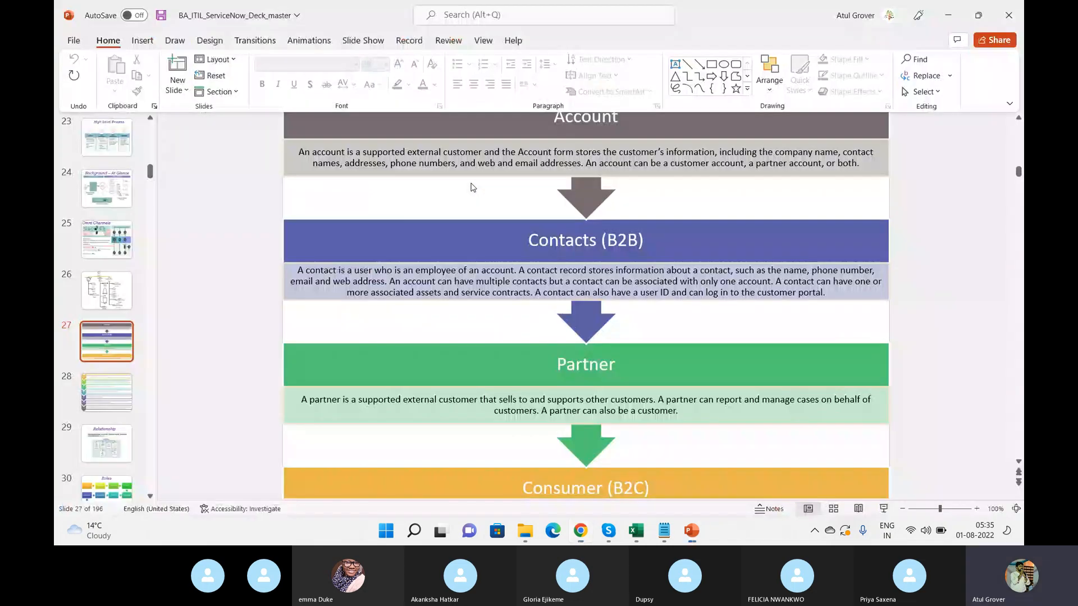
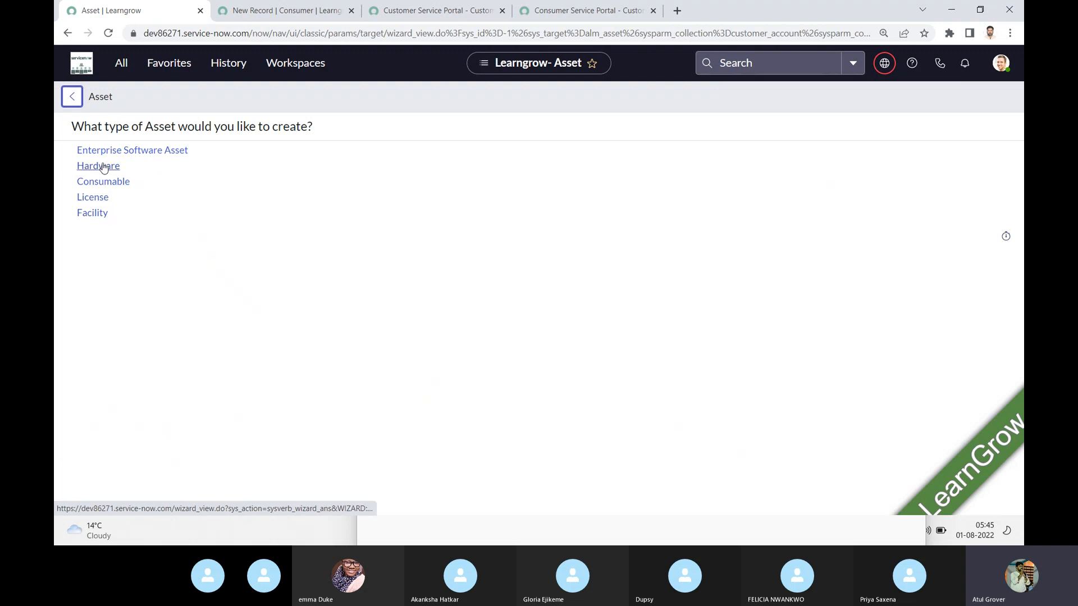
Step: Choose Hardware as the asset type to start a new asset record for the LNG Training account
left_click(103, 167)
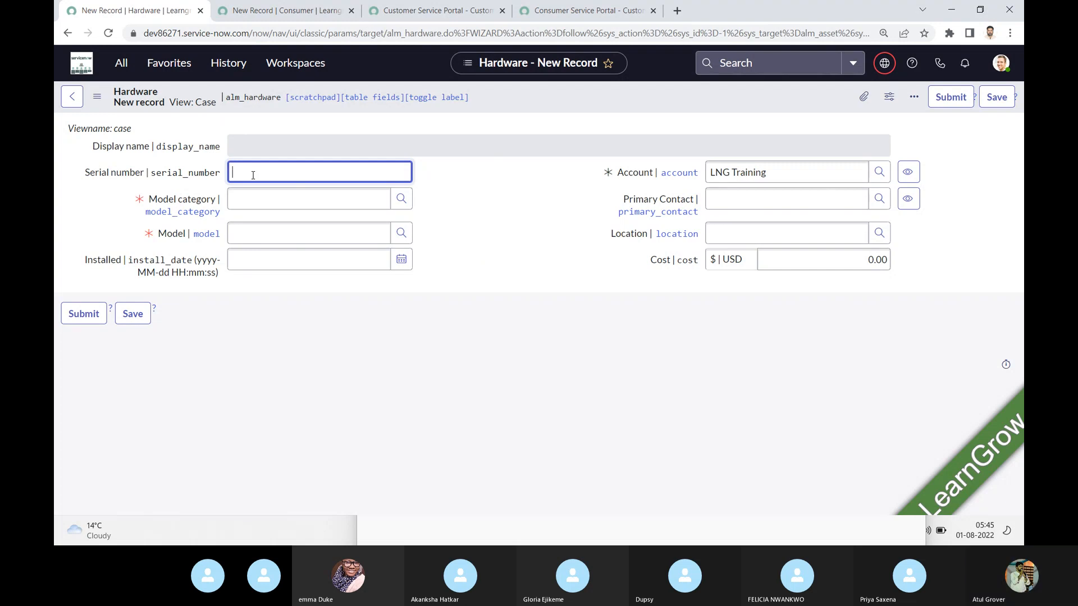
left_click(765, 194)
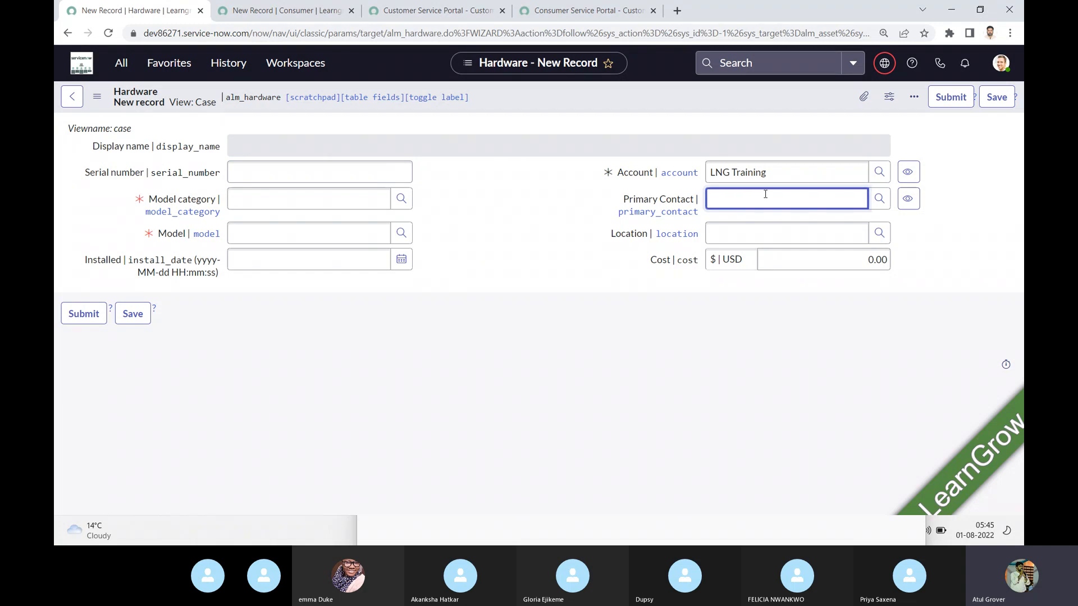
key("alt+Tab")
key("Tab")
key("Tab")
key("Tab")
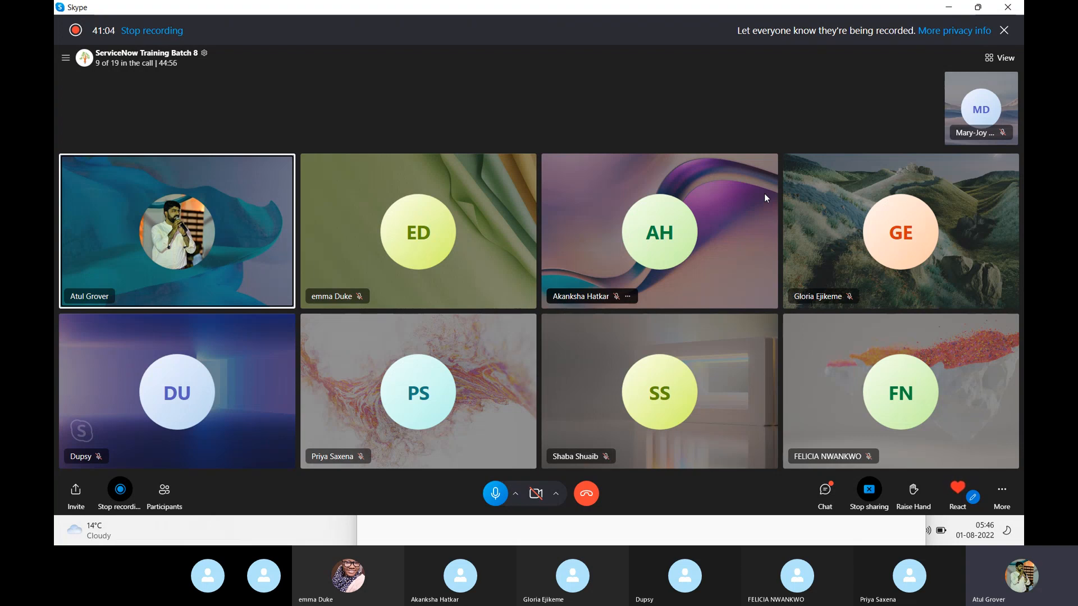
key("alt+Tab")
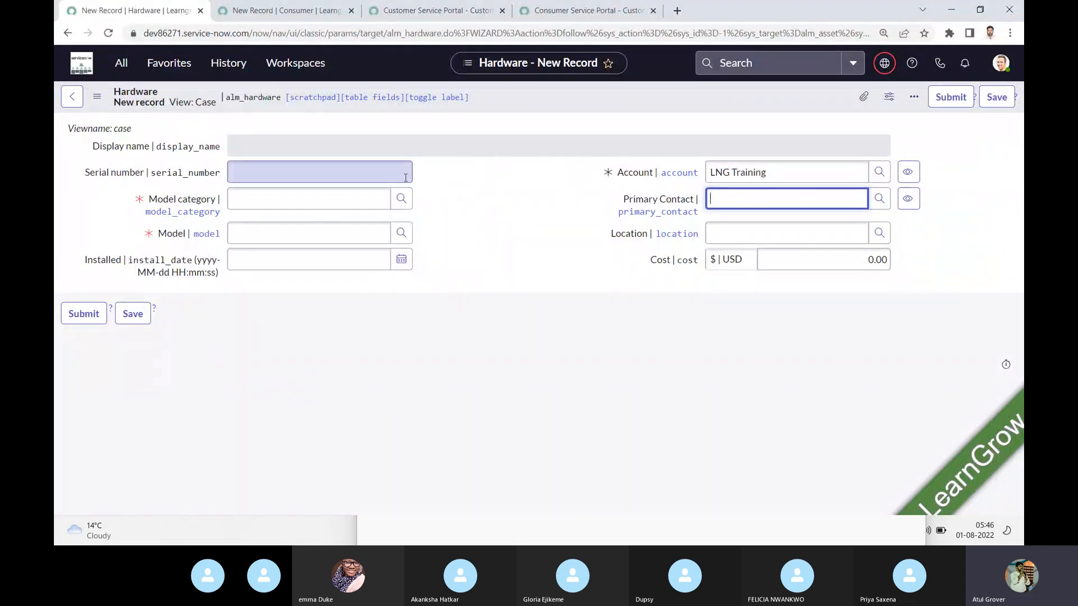
Step: Set the hardware asset's serial number to 13346 and its model category to AIX Server
left_click(404, 166)
type("13346")
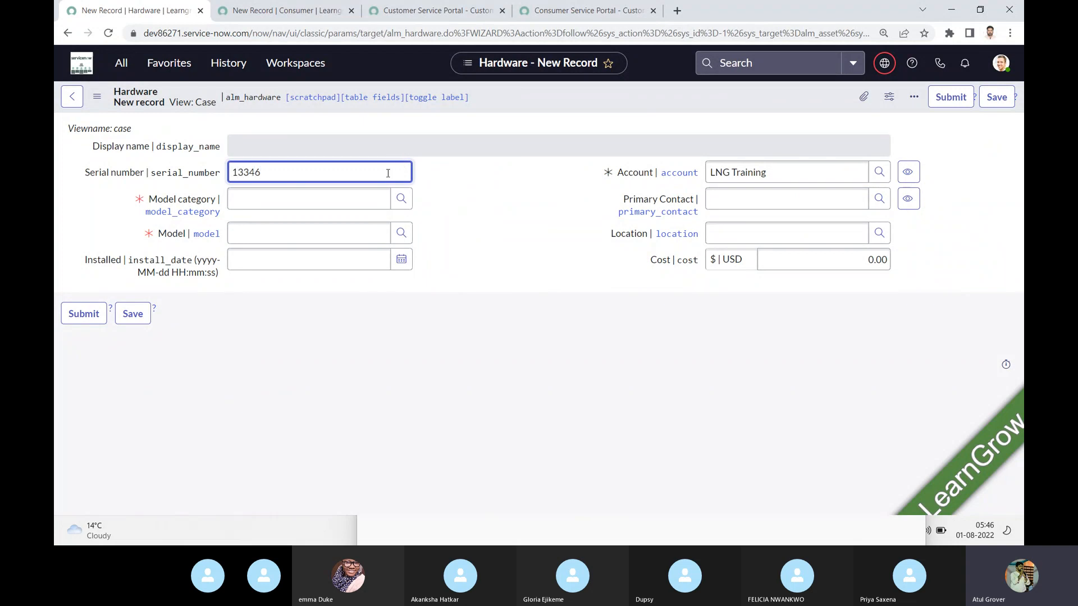
left_click(339, 198)
type("**")
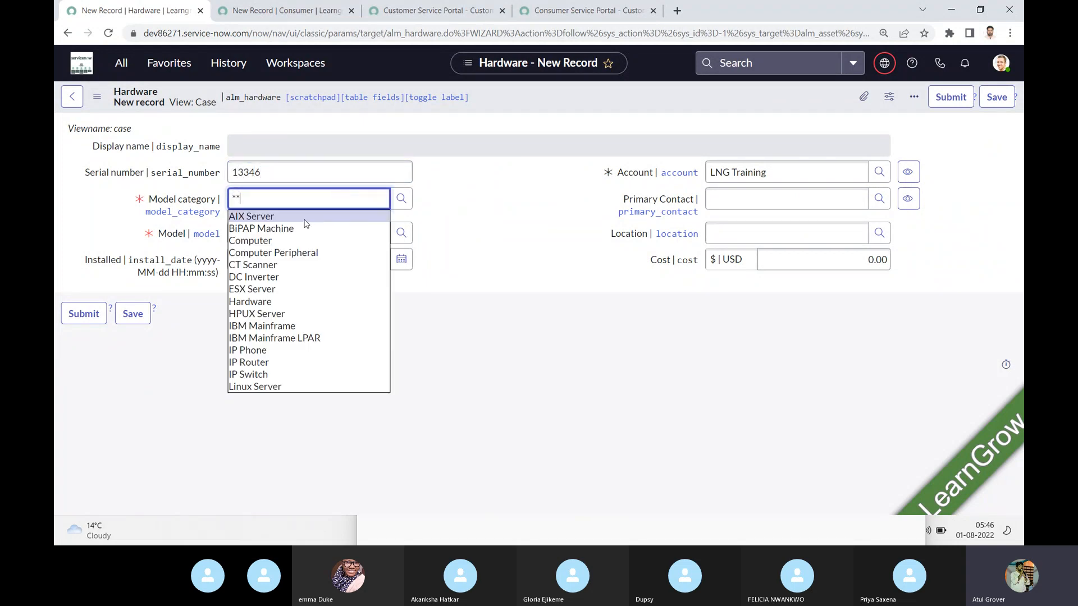
left_click(306, 219)
left_click(292, 230)
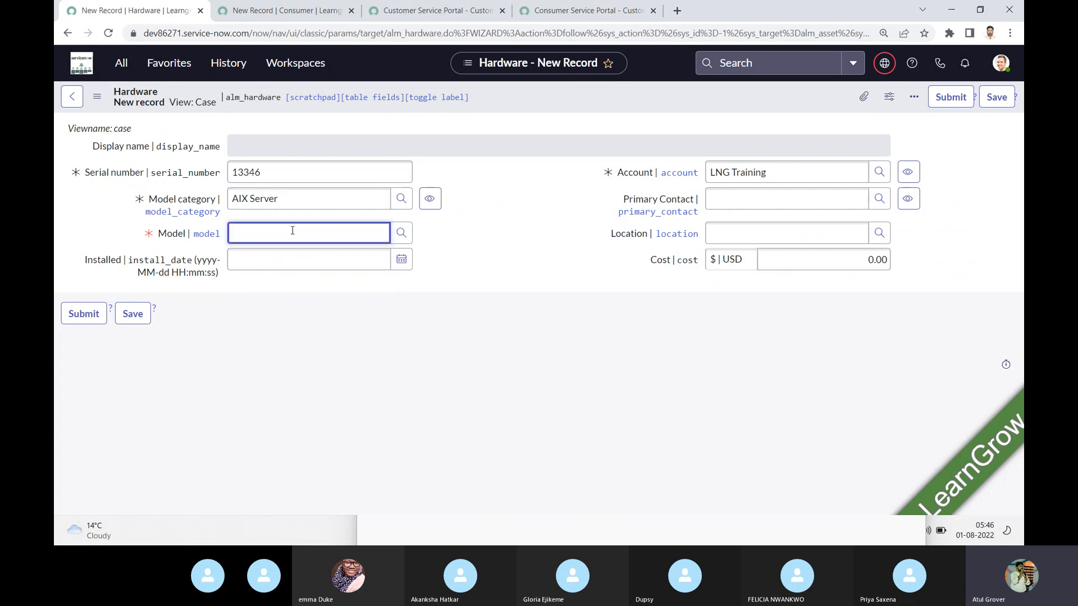
type("**")
left_click(277, 251)
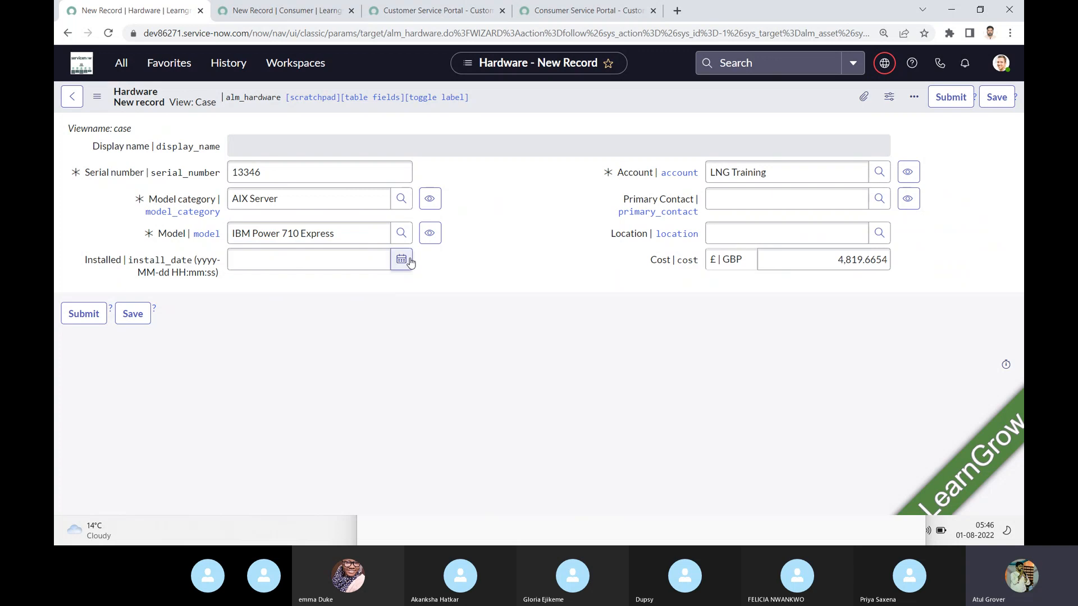
left_click(400, 260)
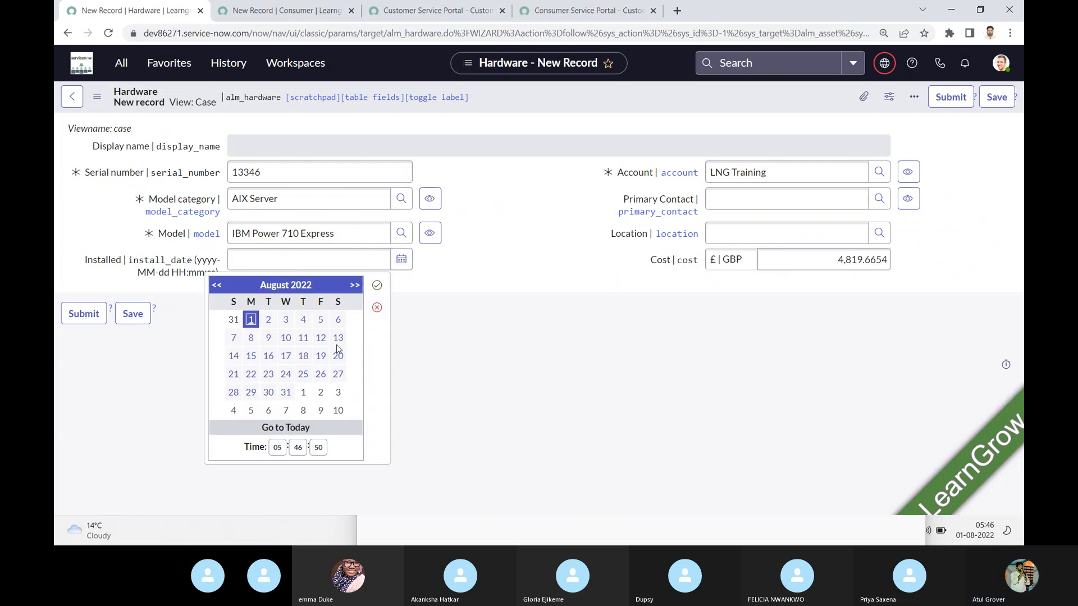
left_click(377, 286)
left_click(792, 196)
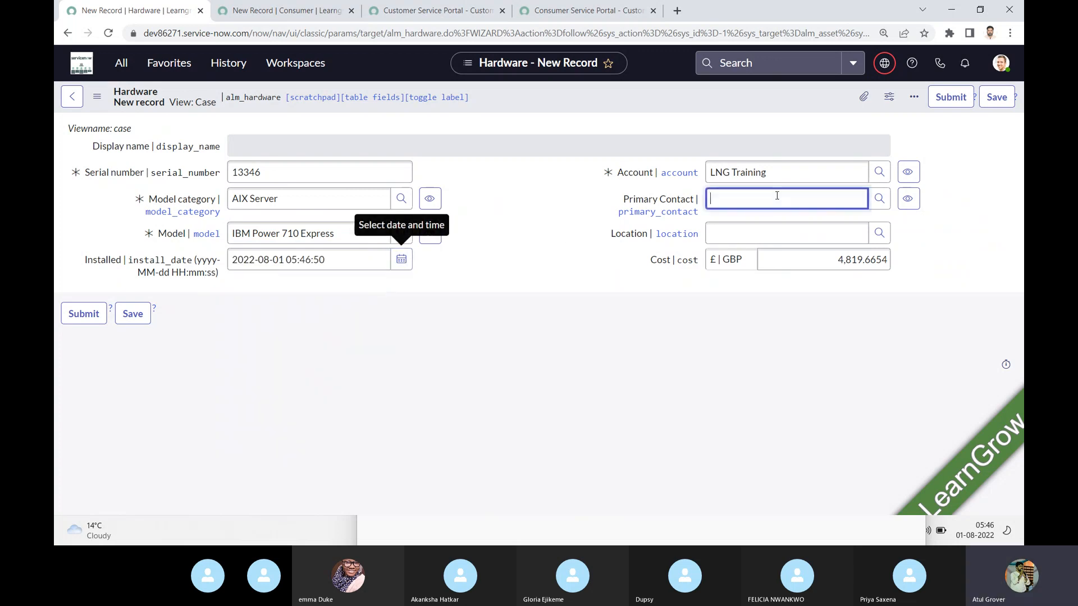
type("LN")
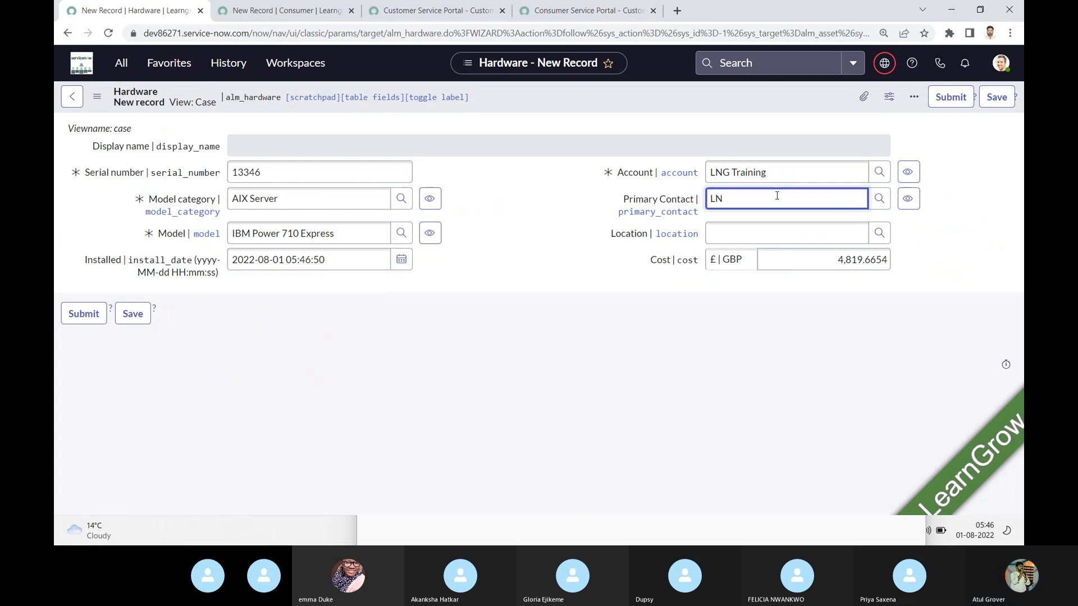
key("BackSpace")
key("BackSpace")
type("Khu")
key("BackSpace")
key("BackSpace")
key("BackSpace")
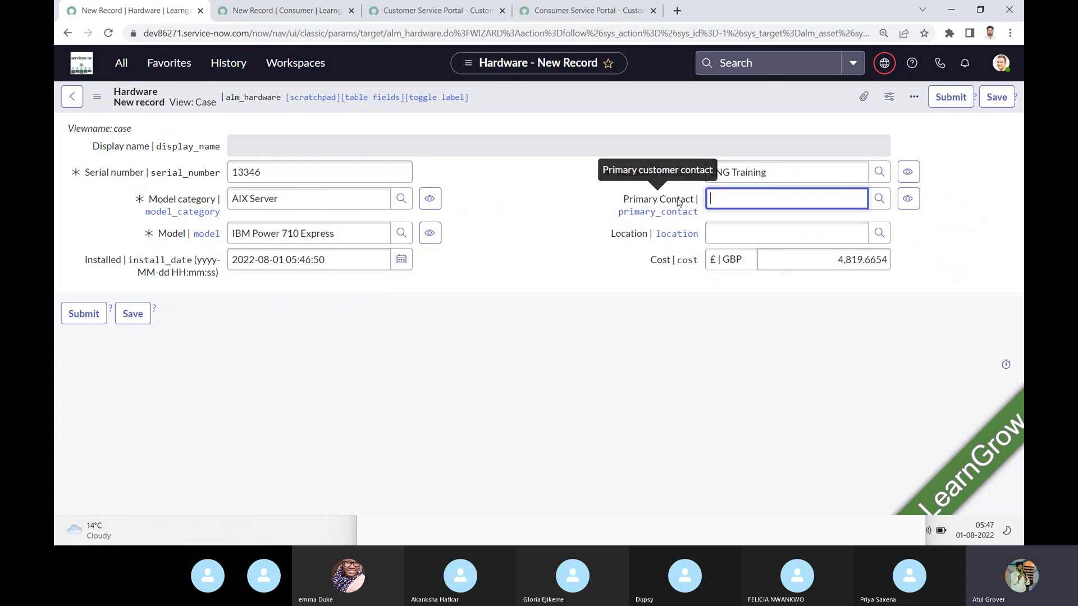
Step: Look up the LNG Training account's contact by initials and assign it as the asset's primary contact
left_click_drag(792, 169, 697, 170)
left_click(714, 193)
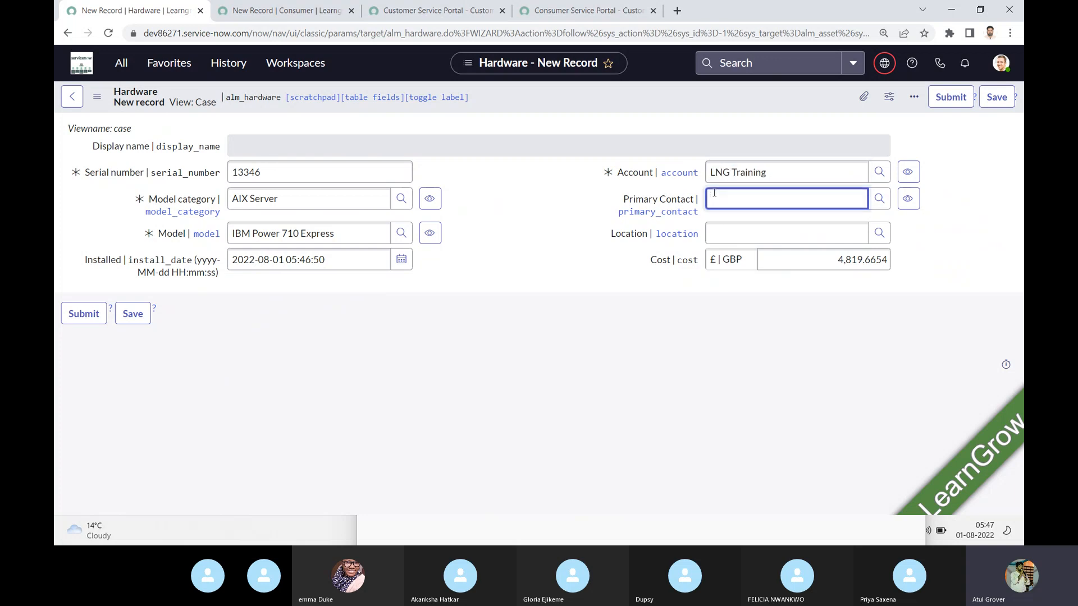
type("SS")
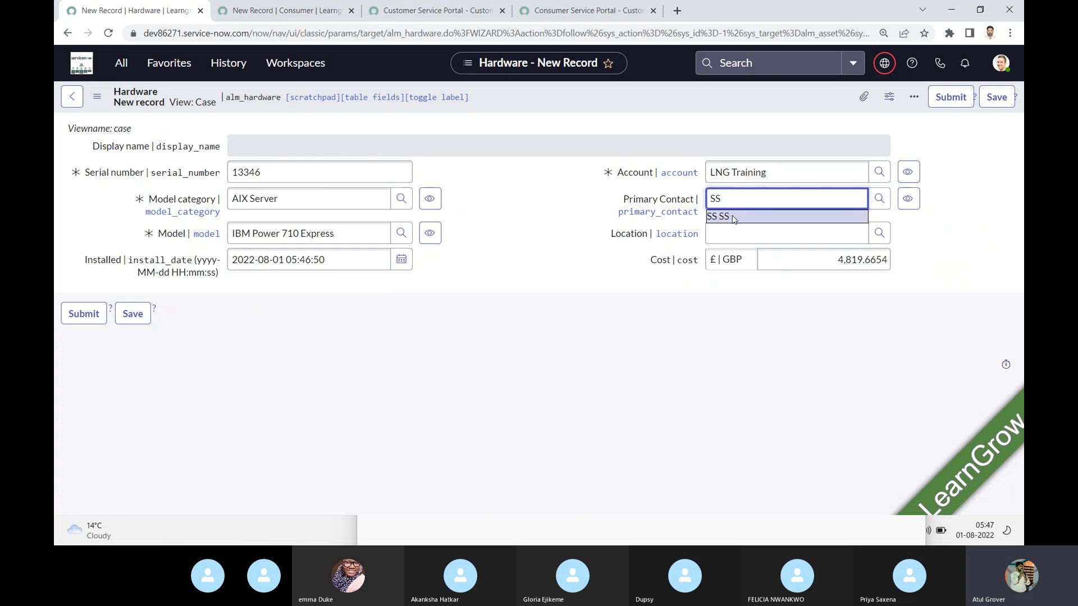
left_click(730, 216)
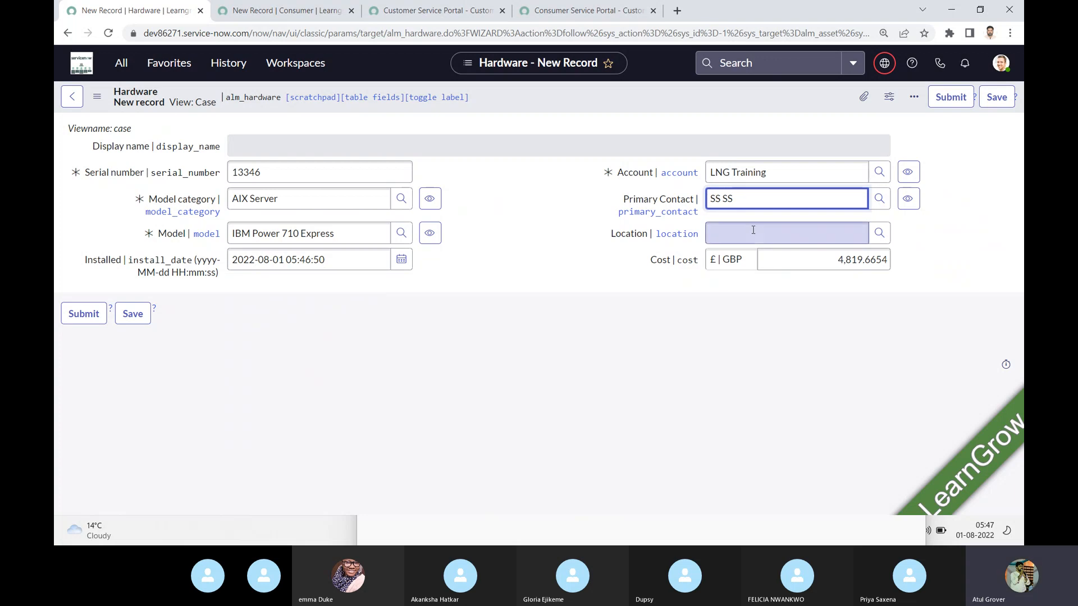
Step: Try to set the asset's location to USA, and clear the entry
left_click(754, 231)
type("USA")
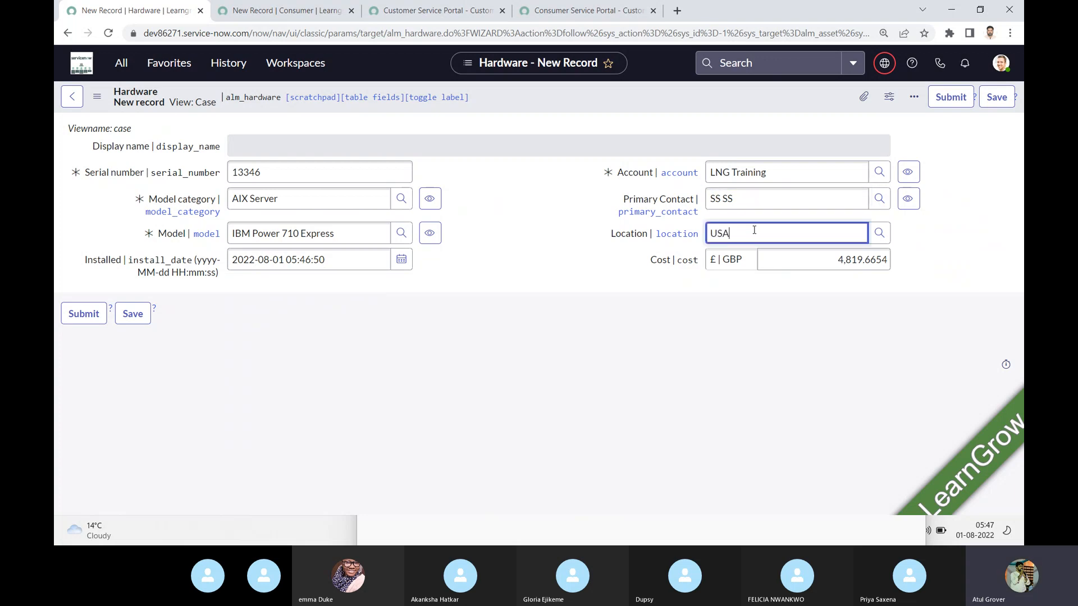
left_click(821, 261)
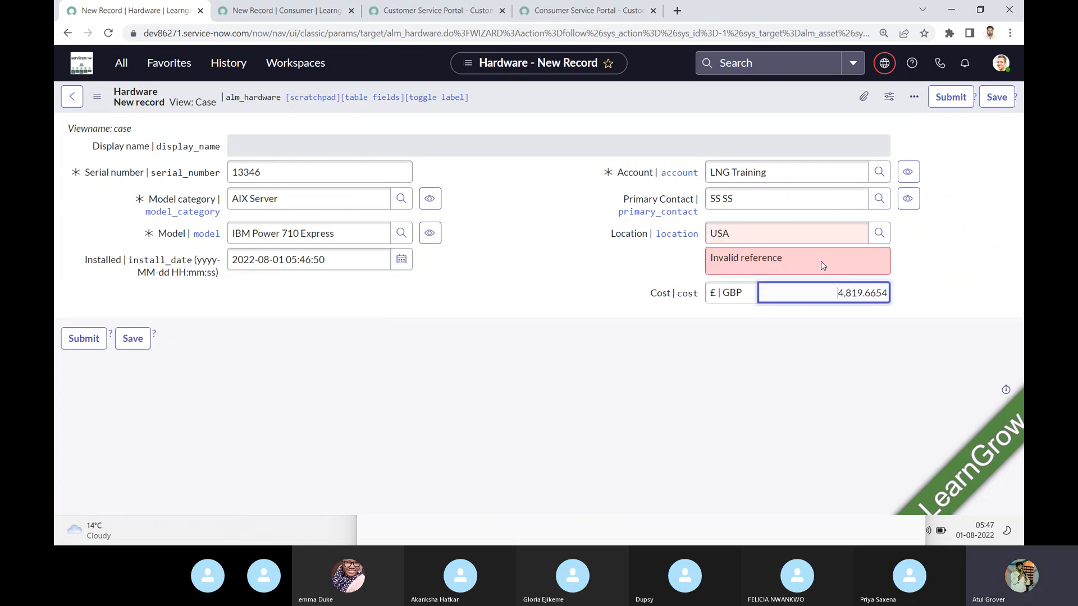
left_click(749, 233)
key("BackSpace")
key("BackSpace")
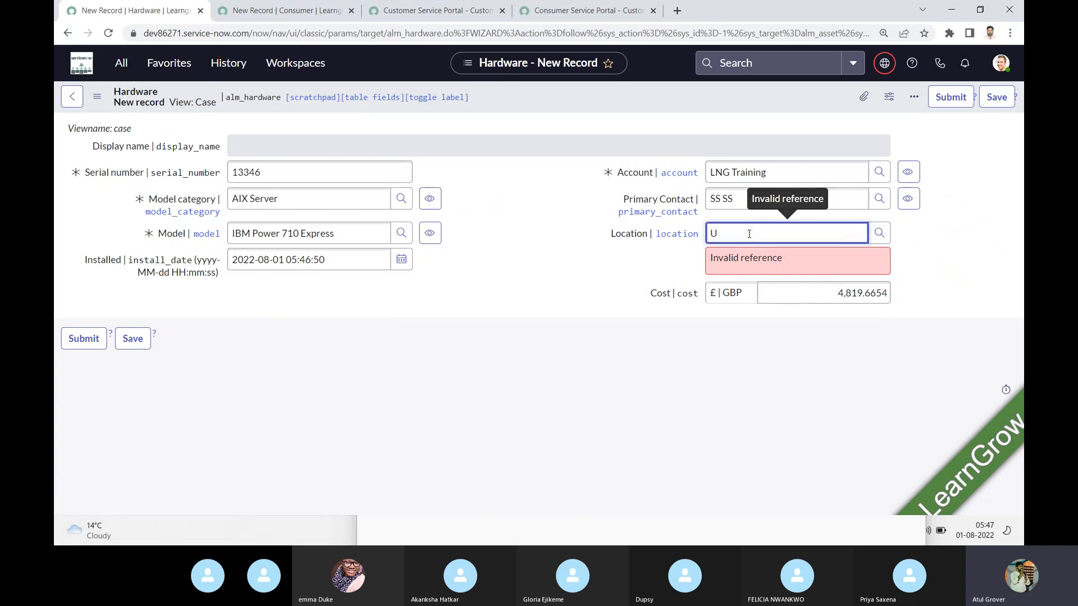
key("BackSpace")
Step: Set the asset's location to the first suggested Baltimore address and submit the hardware record
type("**")
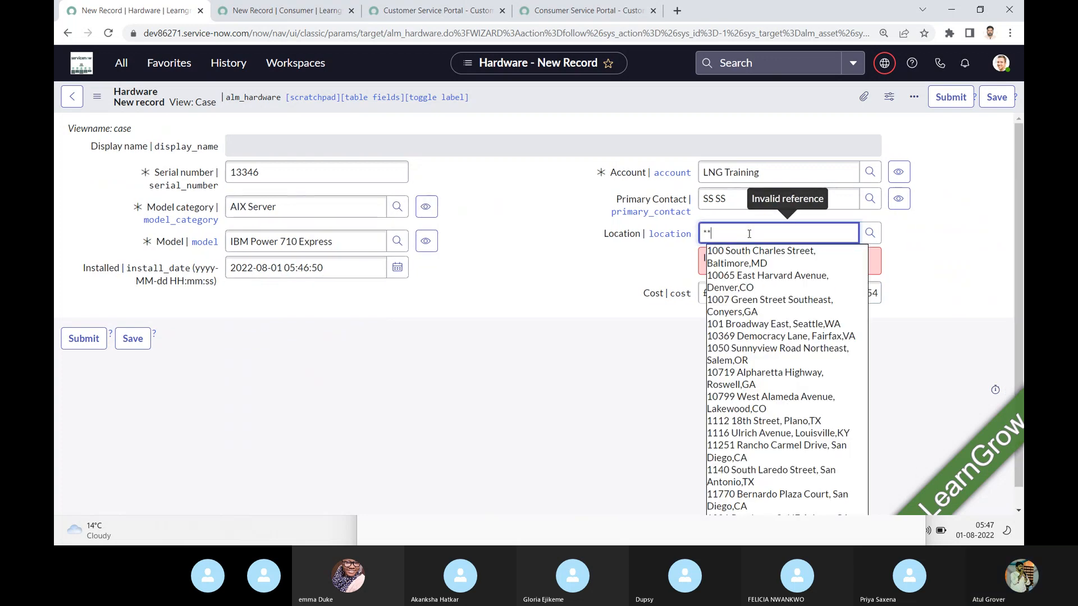
left_click(749, 248)
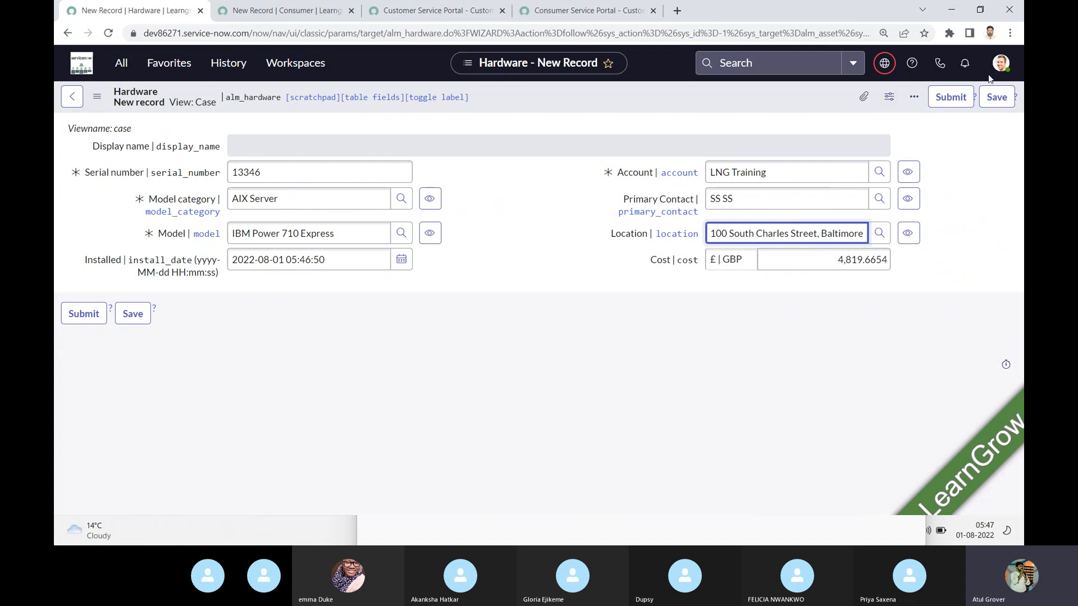
left_click(964, 98)
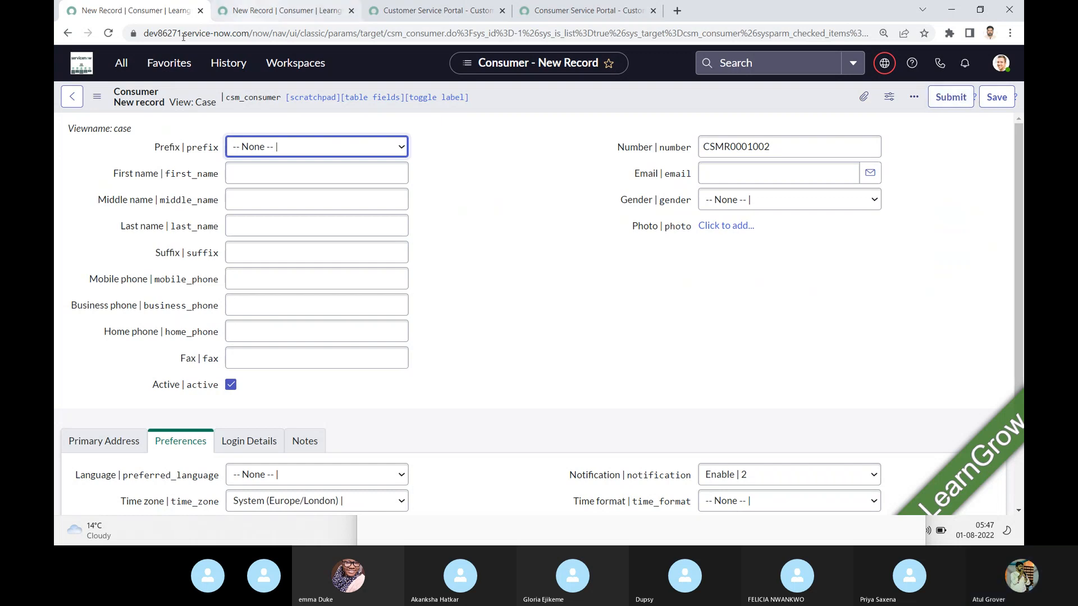
Step: Find the customer accounts module with the filter Account and open the Accounts list
left_click(121, 62)
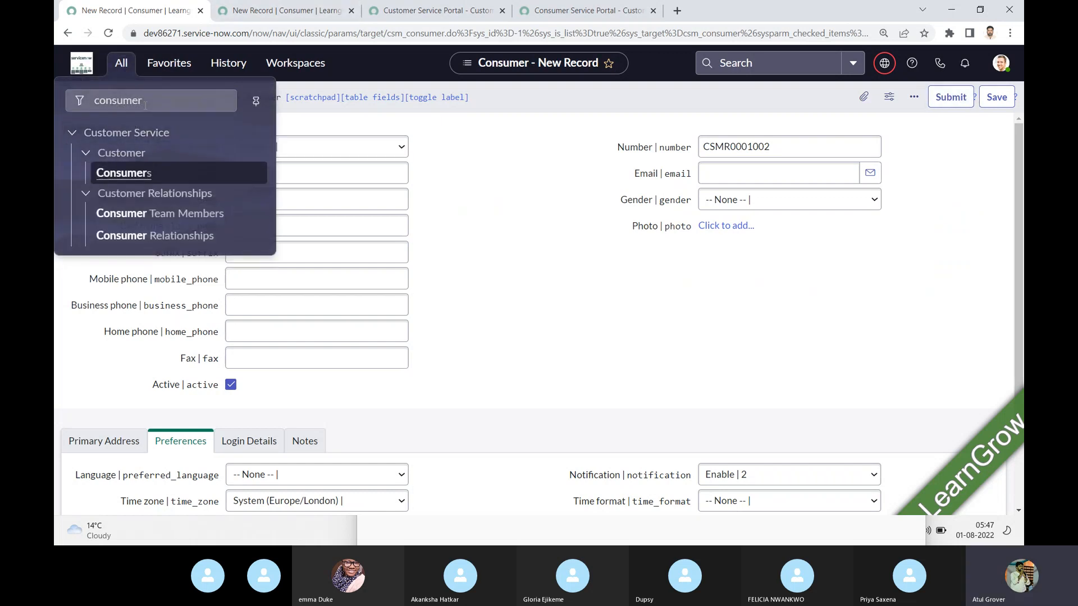
type("Account")
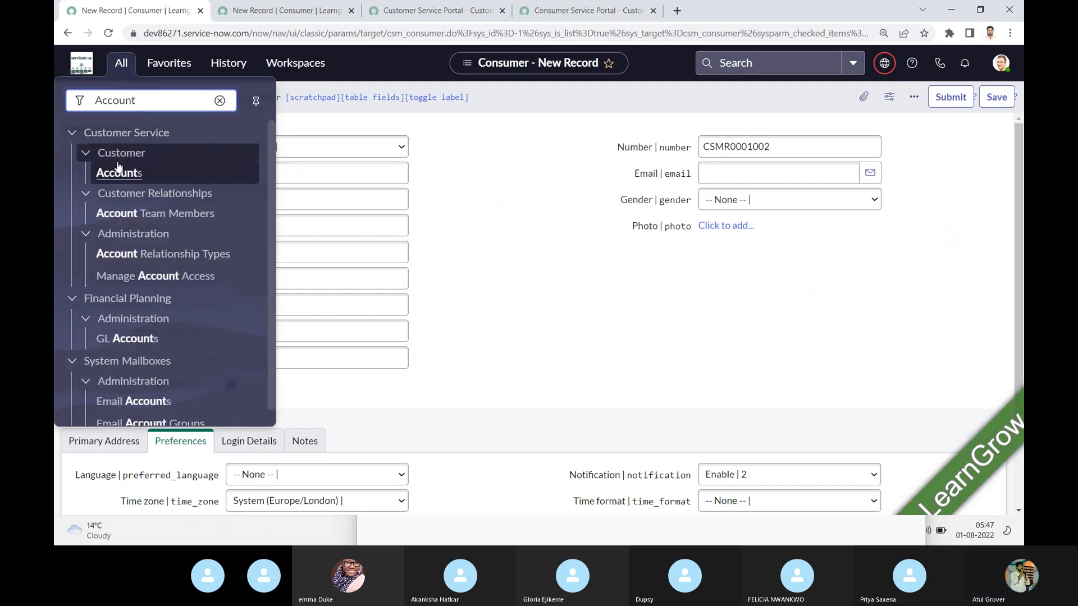
left_click(118, 176)
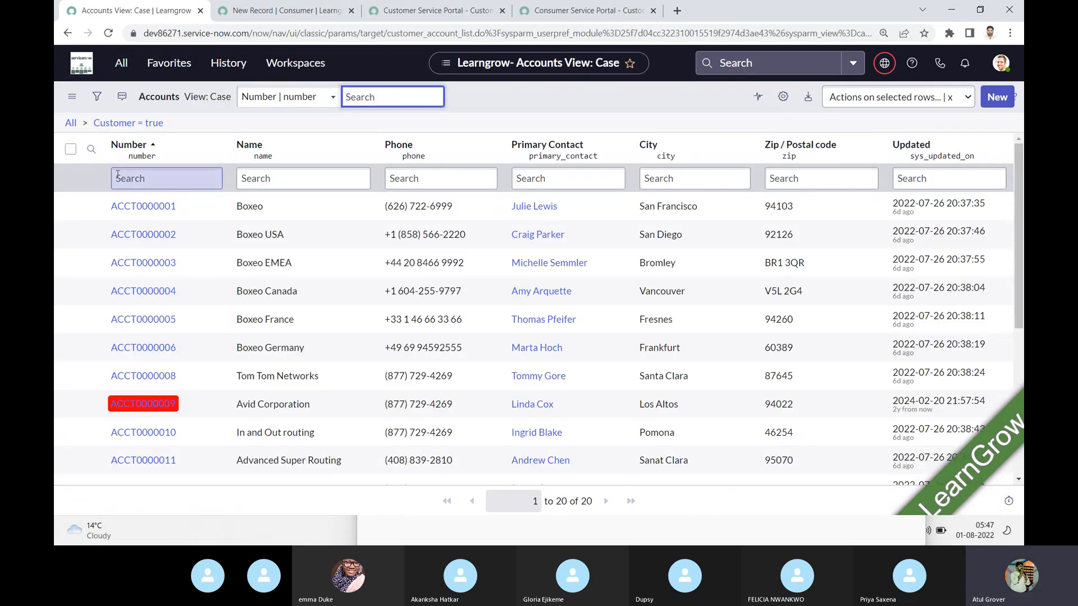
Step: Filter the accounts by name with LNG and open the LNG Training record at its related assets
left_click(303, 176)
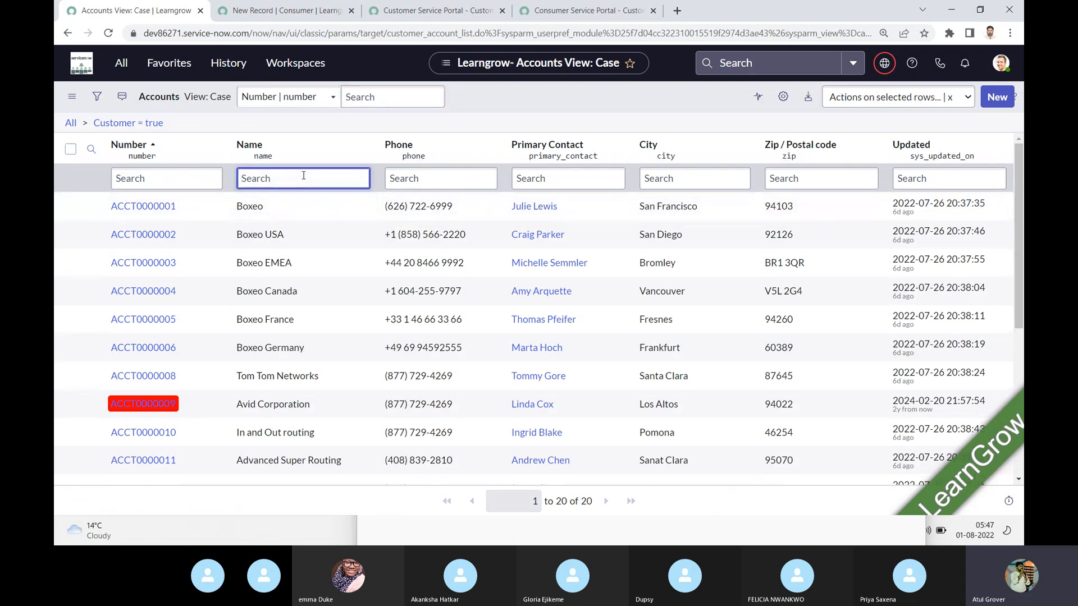
type("LNG")
key("Return")
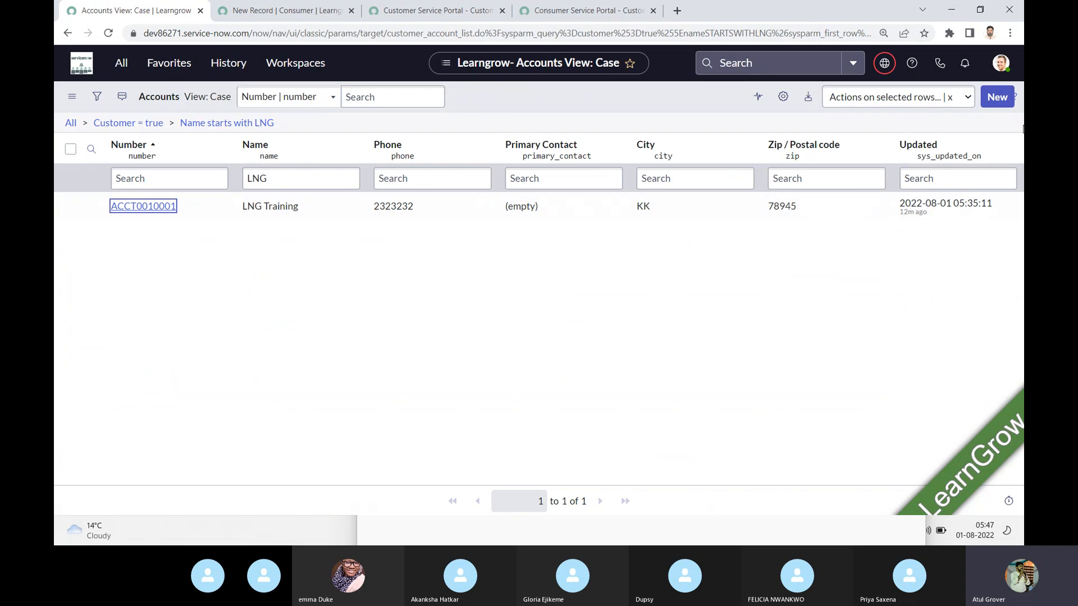
left_click_drag(1018, 129, 998, 325)
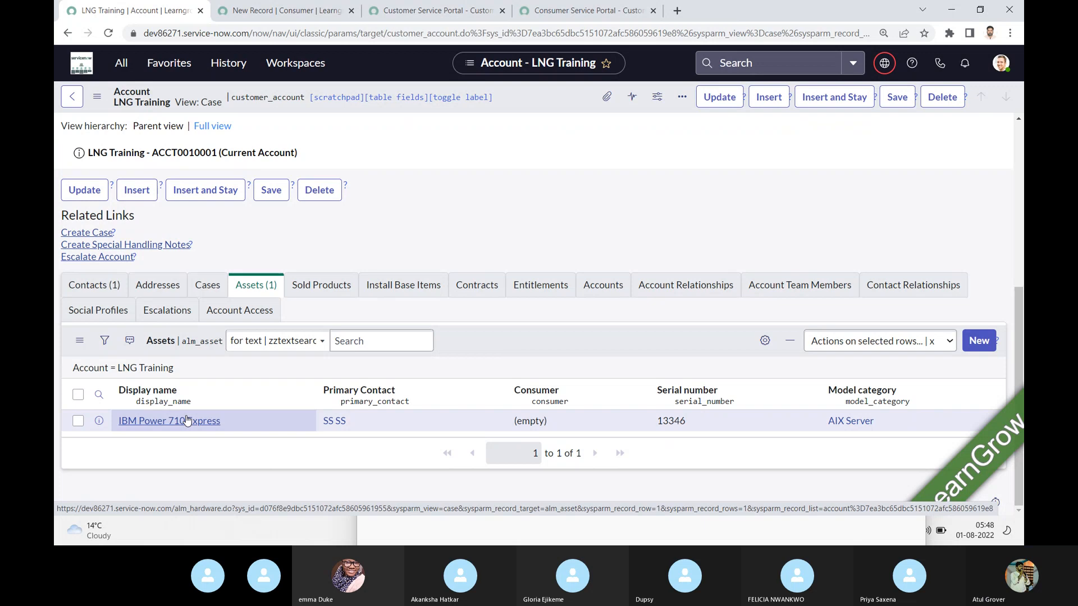
Step: Switch to the PowerPoint deck and review the slide defining assets, sold products and install base items
key("alt+Tab")
key("alt+Tab")
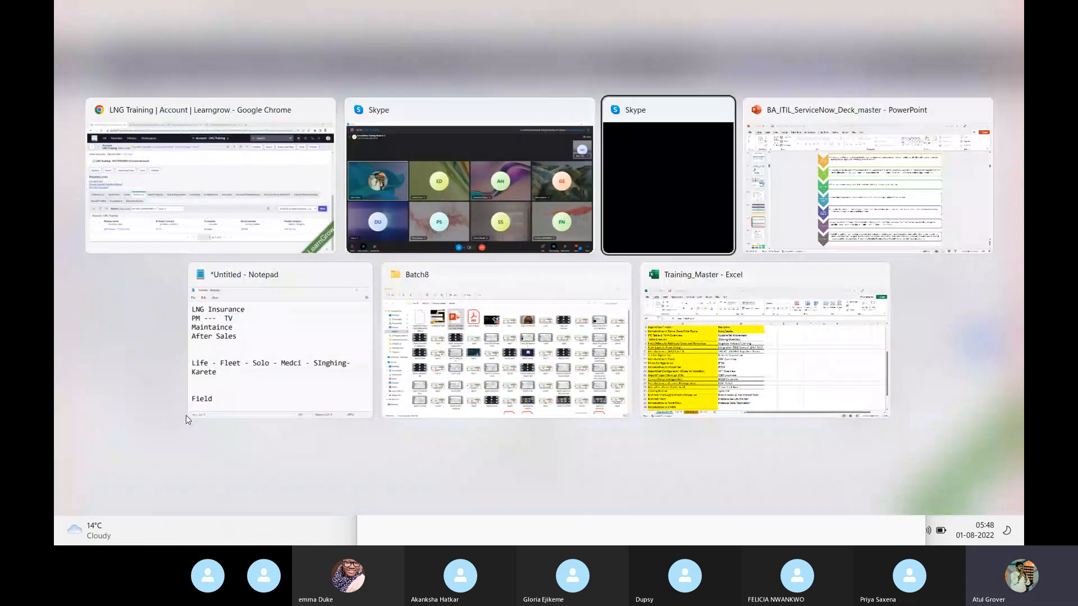
key("alt+Tab")
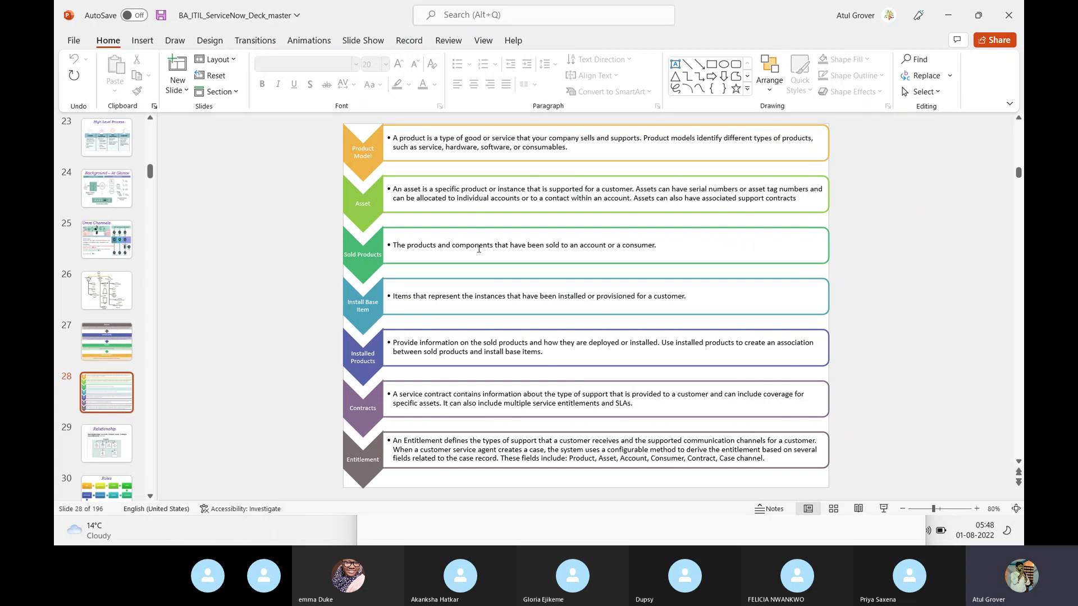
Step: Return to the LNG Training account in Chrome and show its related sold products
key("alt+Tab")
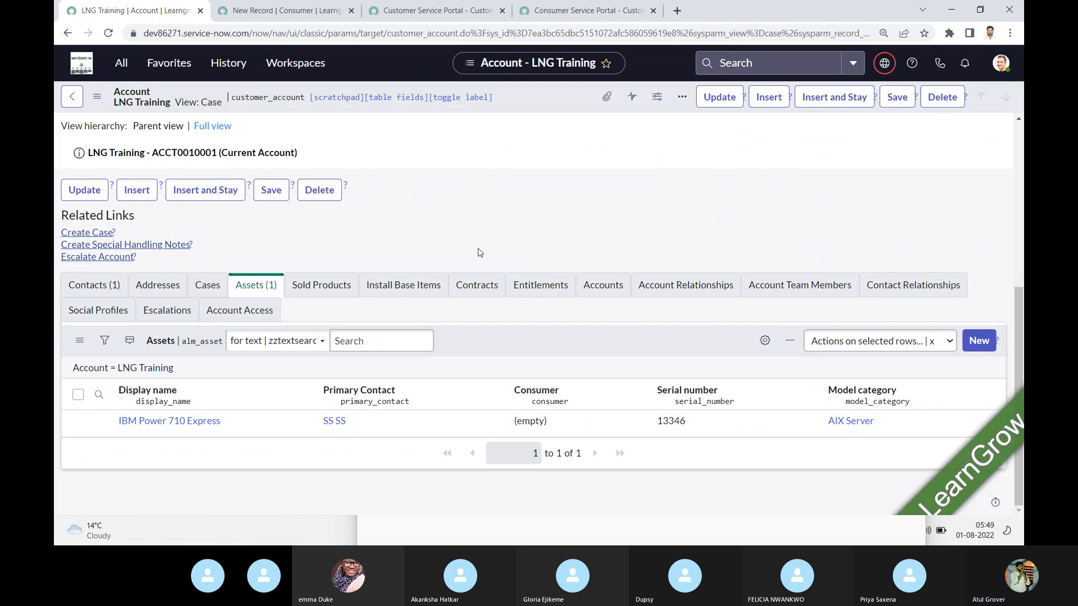
left_click(317, 289)
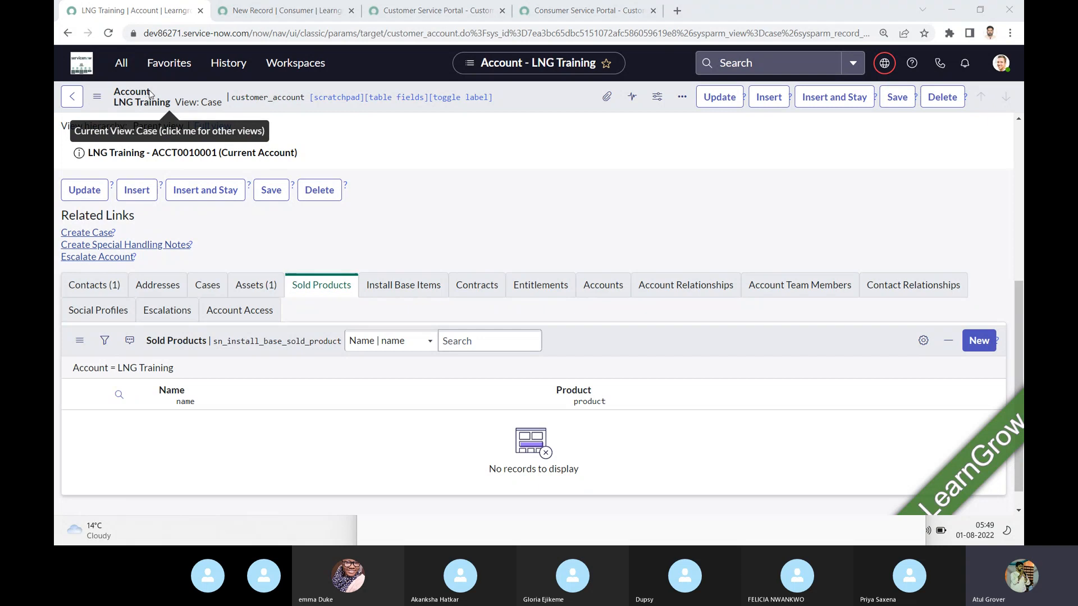
Step: Review the customer data definitions slide in PowerPoint and read through the customer and insurance examples in the Notepad notes
key("alt+Tab")
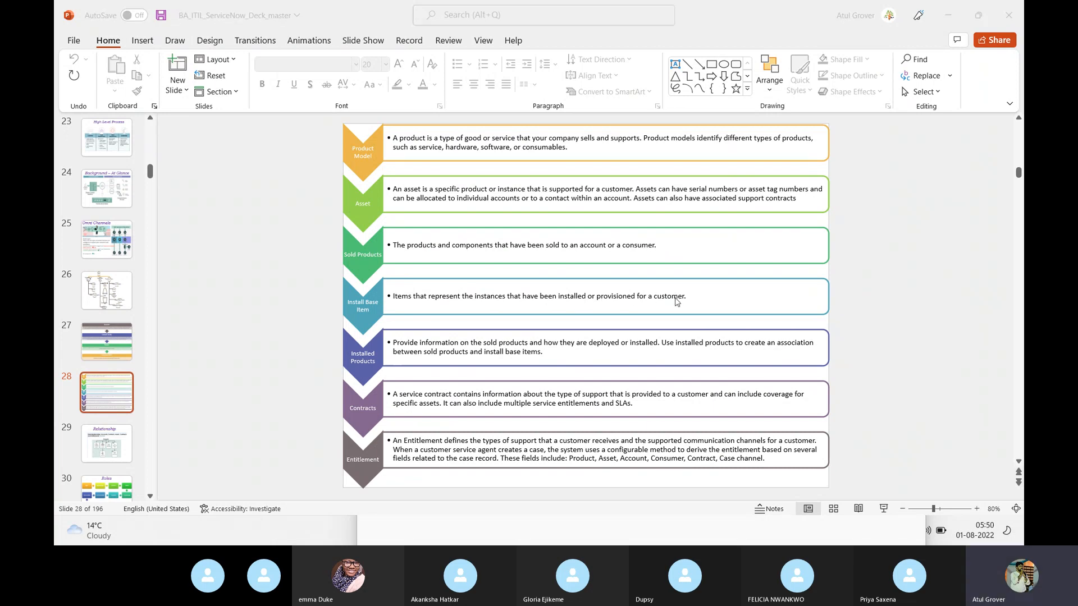
key("alt+Tab")
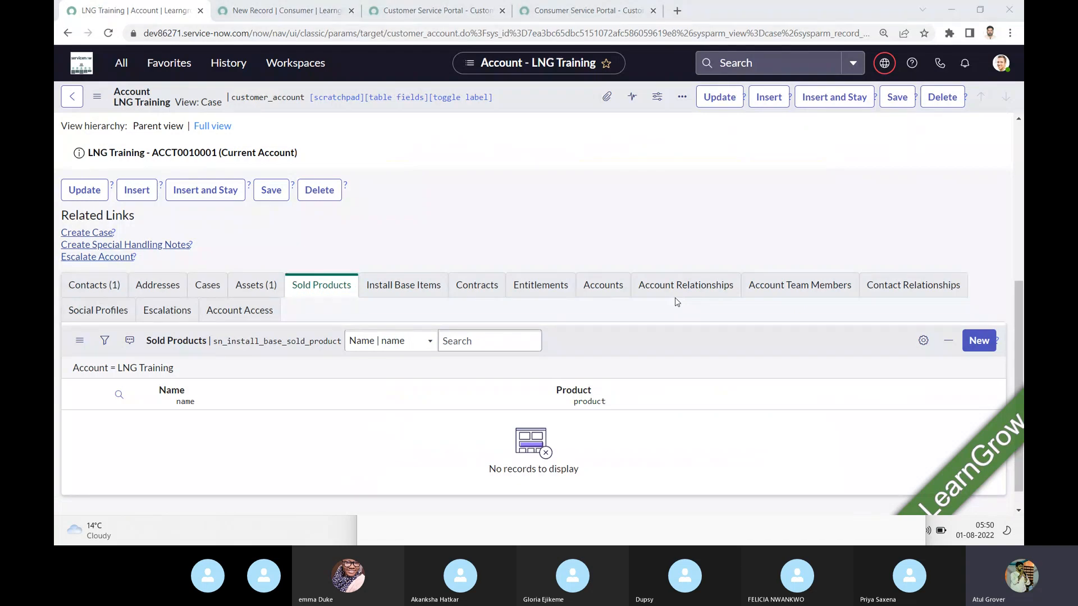
key("alt+Tab")
key("alt+Tab")
key("alt+Tab")
key("alt+Tab")
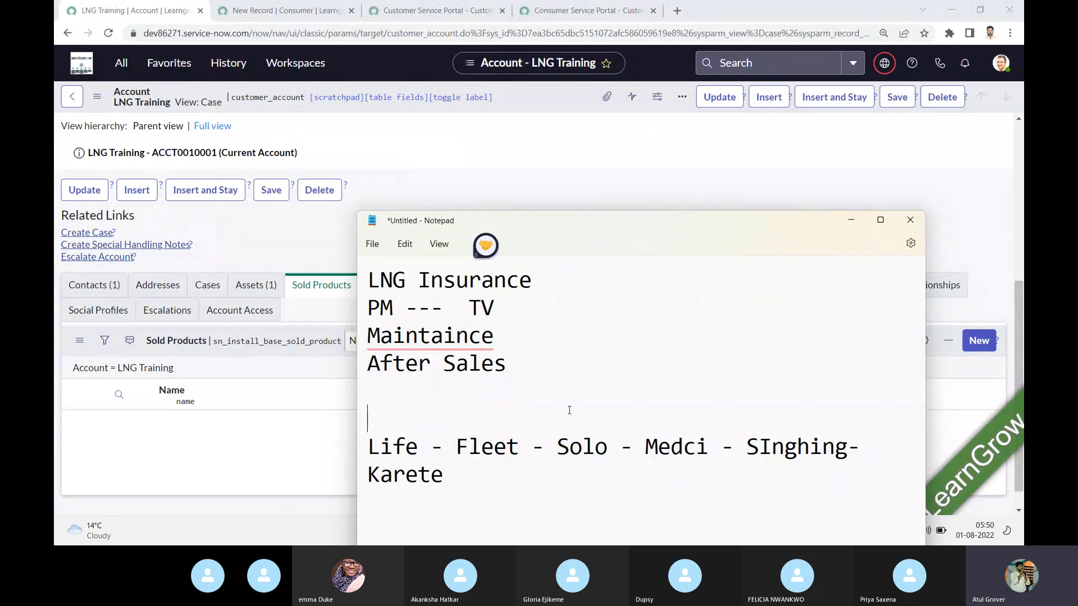
key("Down")
scroll(570, 411, "down", 5)
scroll(570, 410, "down", 2)
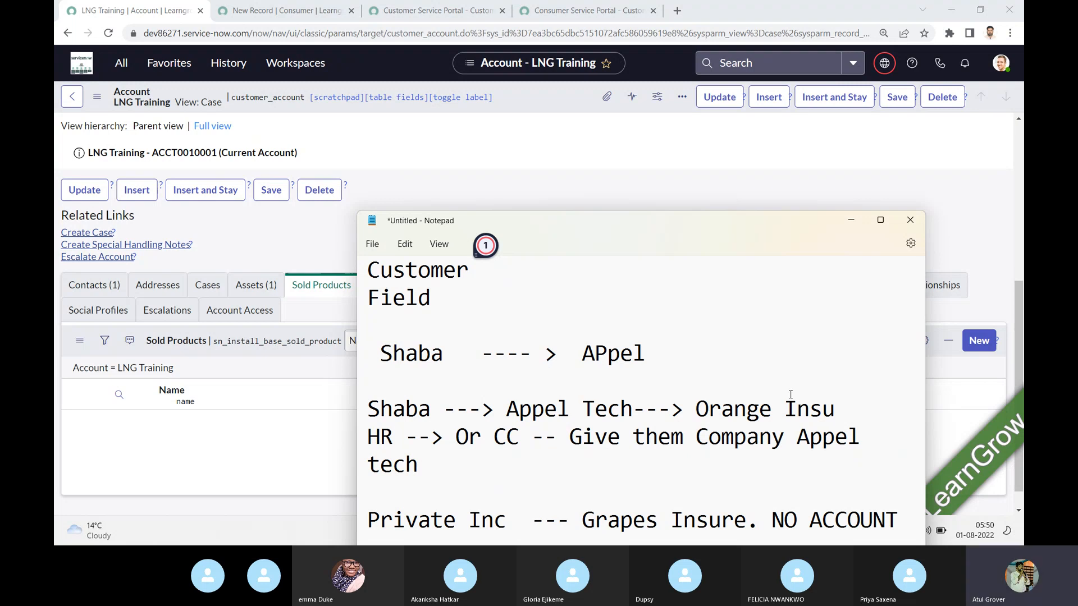
Step: Revisit the definitions slide in PowerPoint and return to the LNG Training account in Chrome
key("alt+Tab")
key("alt+Tab")
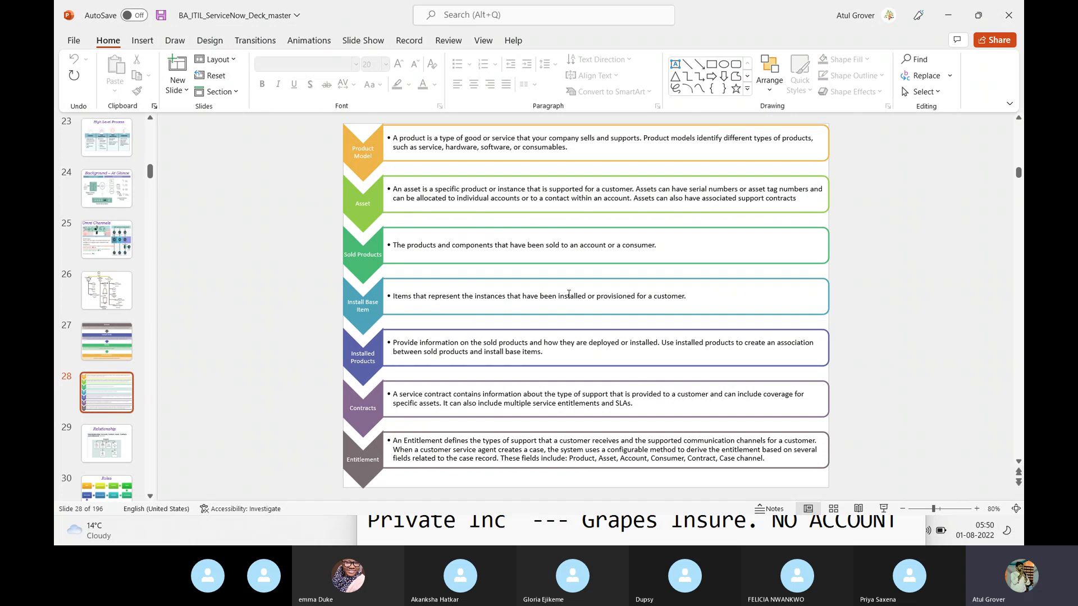
key("alt+Tab")
key("alt+Tab")
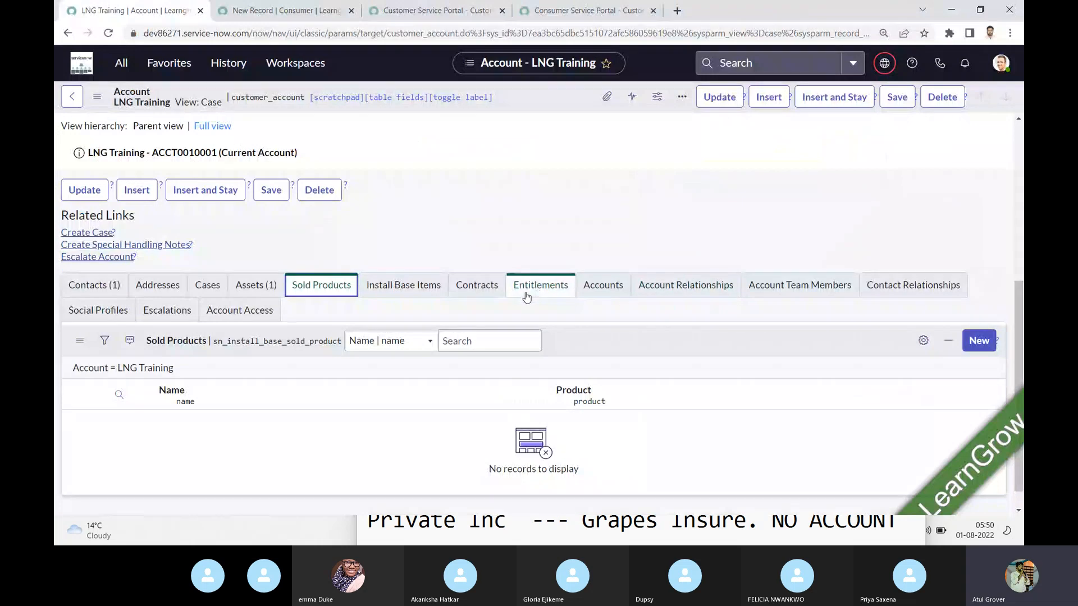
Step: Start a new install base item for the LNG Training account and name it LNG Server
left_click(403, 285)
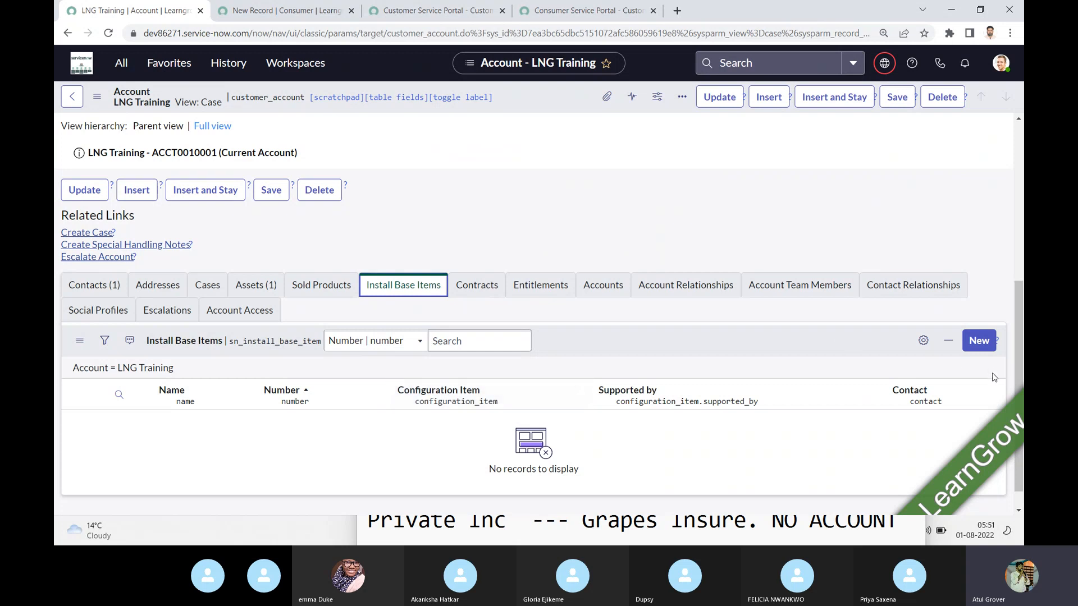
left_click(980, 345)
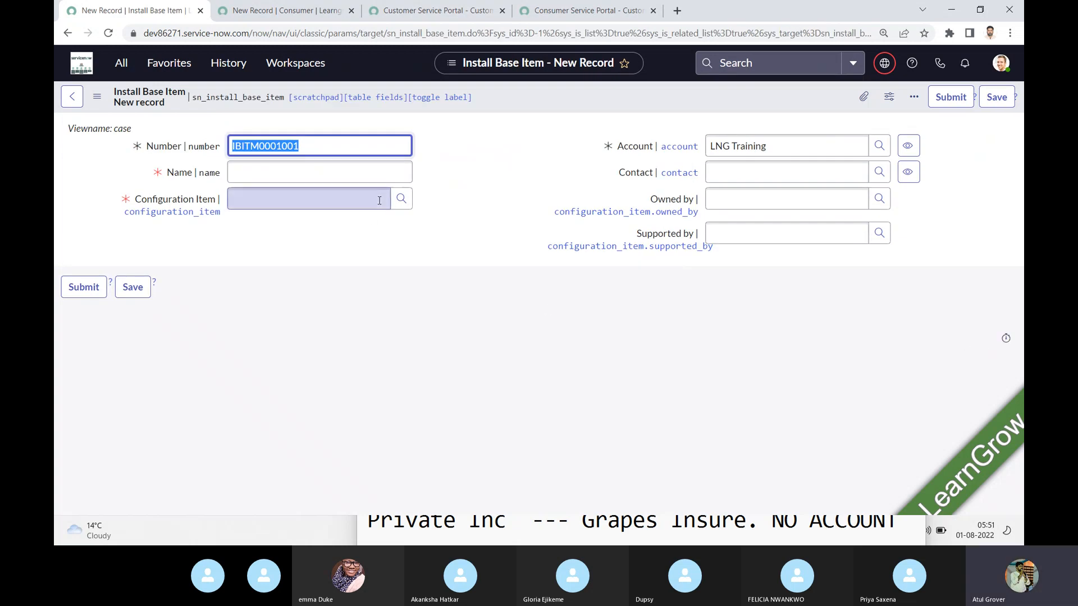
left_click(316, 178)
type("L")
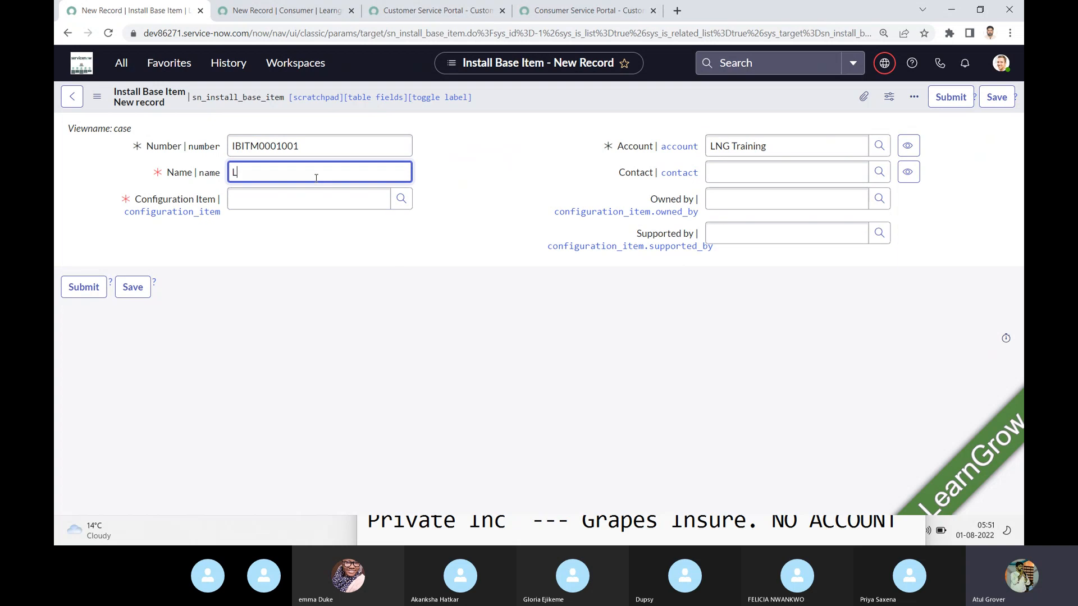
type("NG SErccer")
key("BackSpace")
key("BackSpace")
key("BackSpace")
key("BackSpace")
key("BackSpace")
key("BackSpace")
type("erver")
left_click(299, 207)
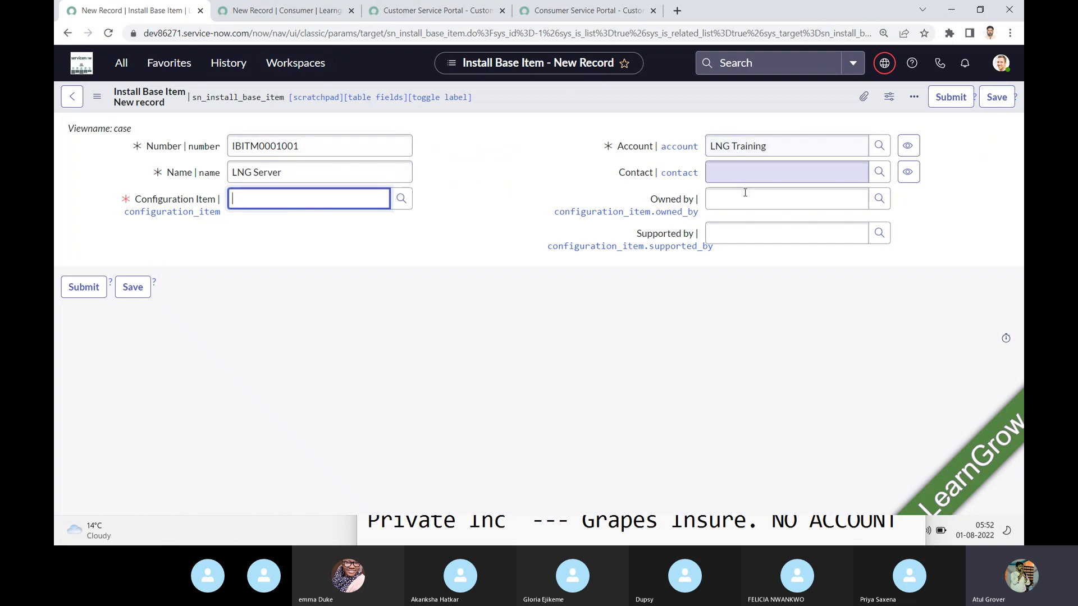
left_click(738, 169)
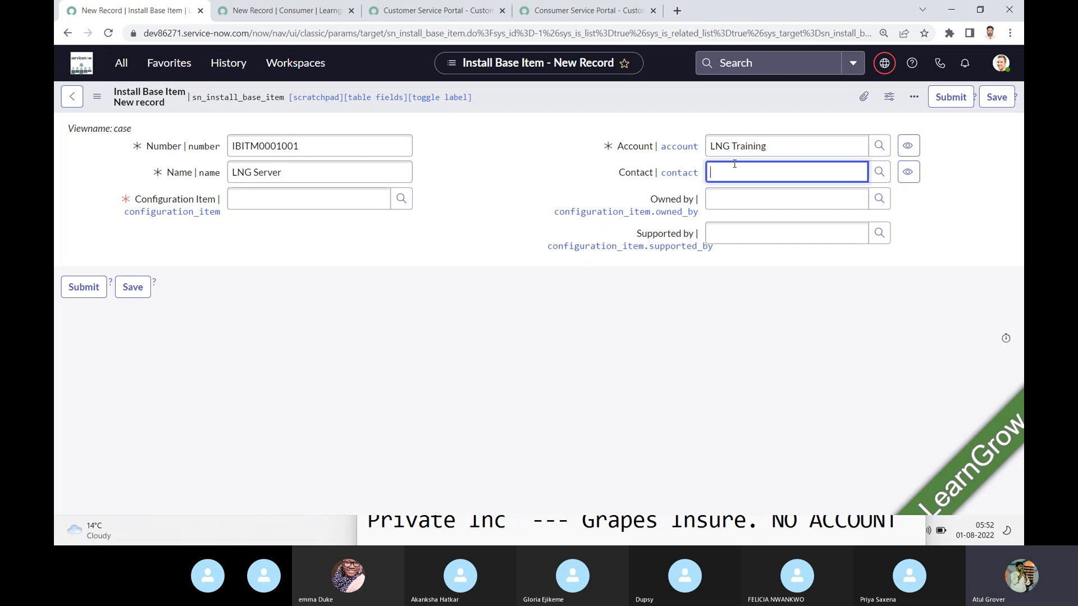
Step: Switch to the PowerPoint definitions slide to review install base items, and check the Skype call window
key("alt+Tab")
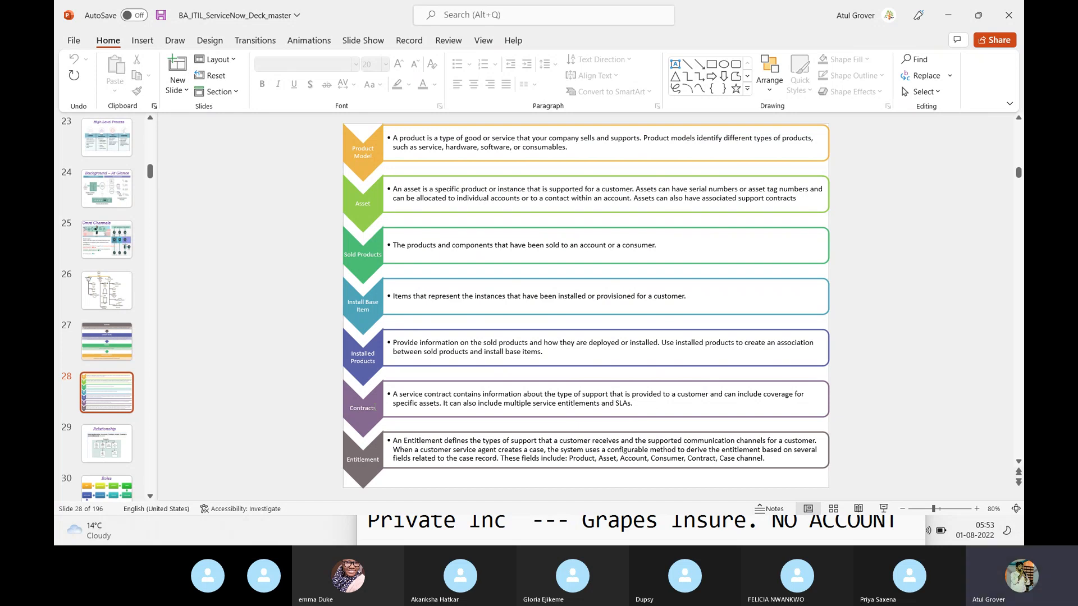
key("alt+Tab")
key("alt+Tab")
key("alt+Tab")
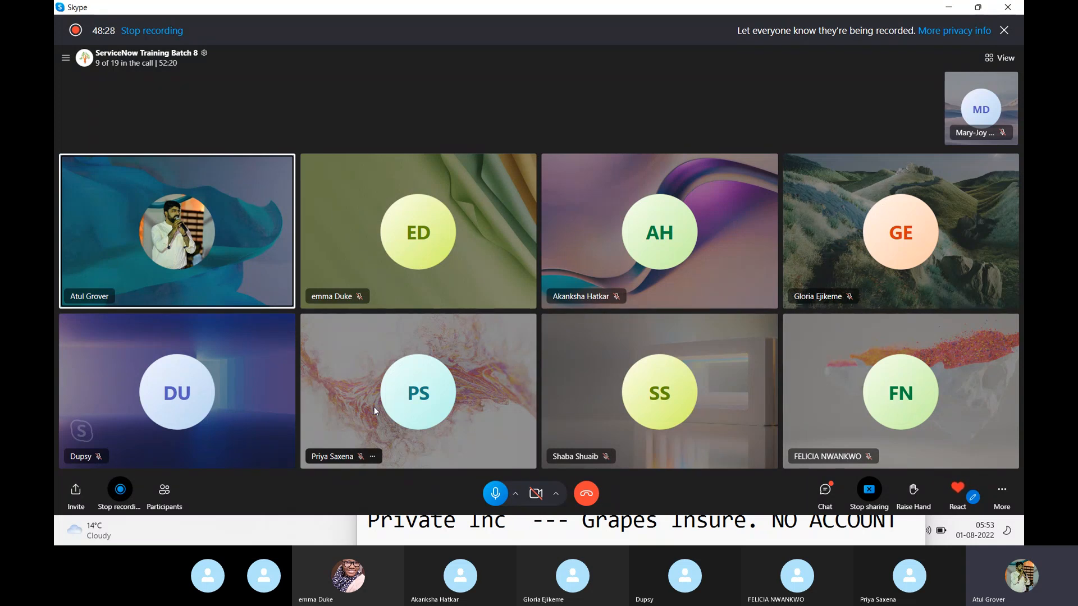
key("alt+Tab")
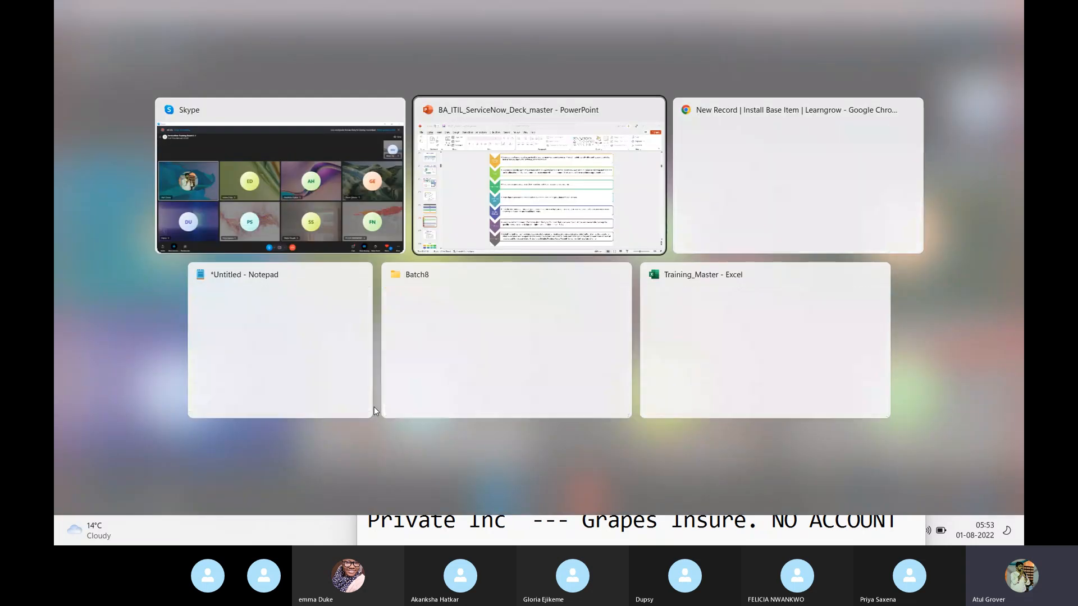
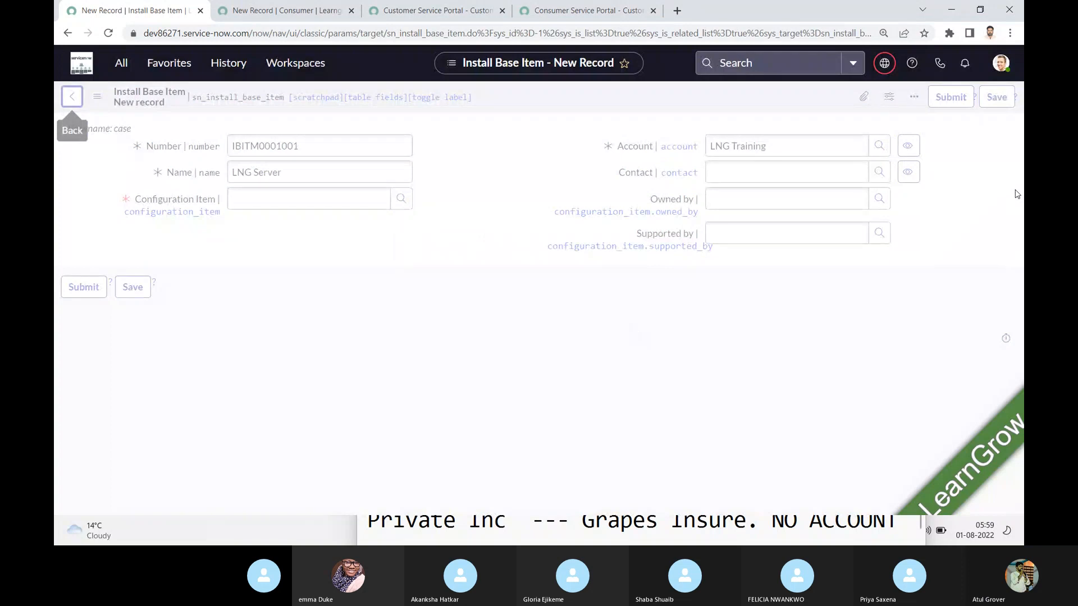
Step: Start a new contract from the LNG Training account's related contracts and assign the contract administrator, leaving the approver empty
scroll(1023, 152, "down", 5)
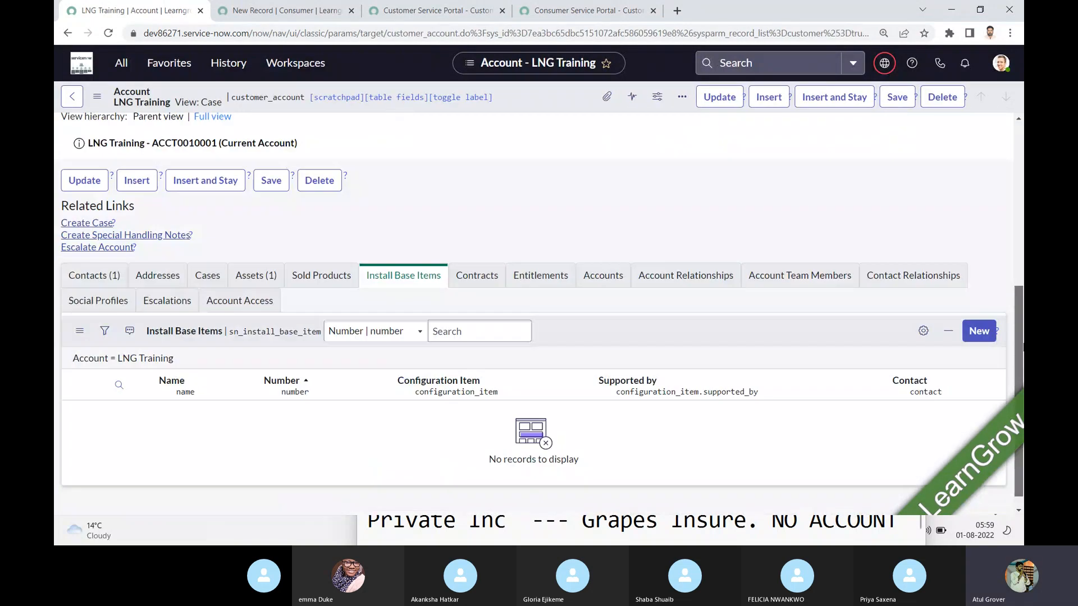
left_click(477, 271)
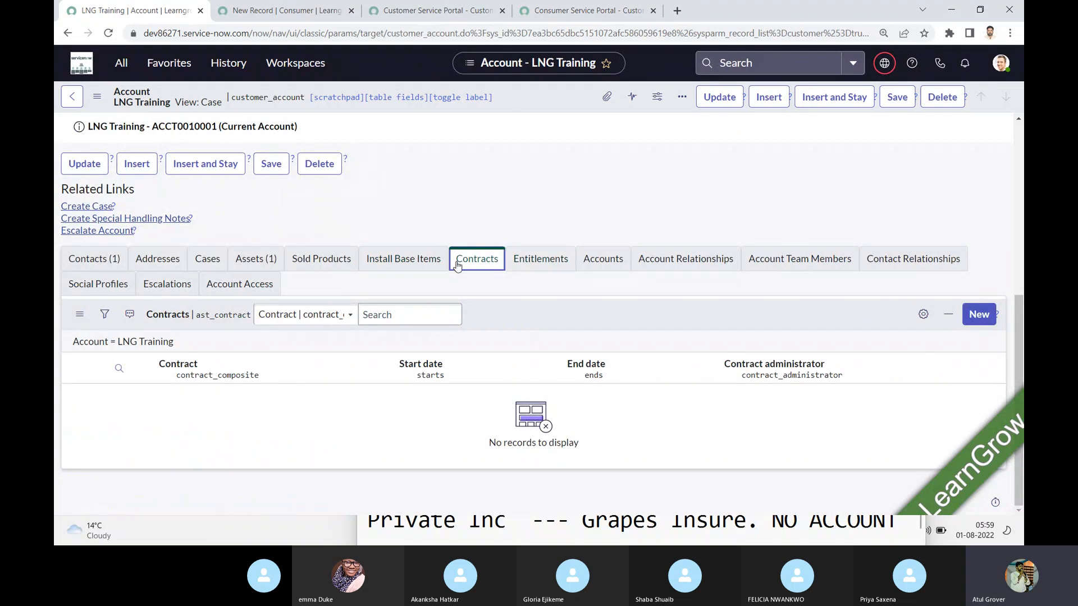
left_click(979, 316)
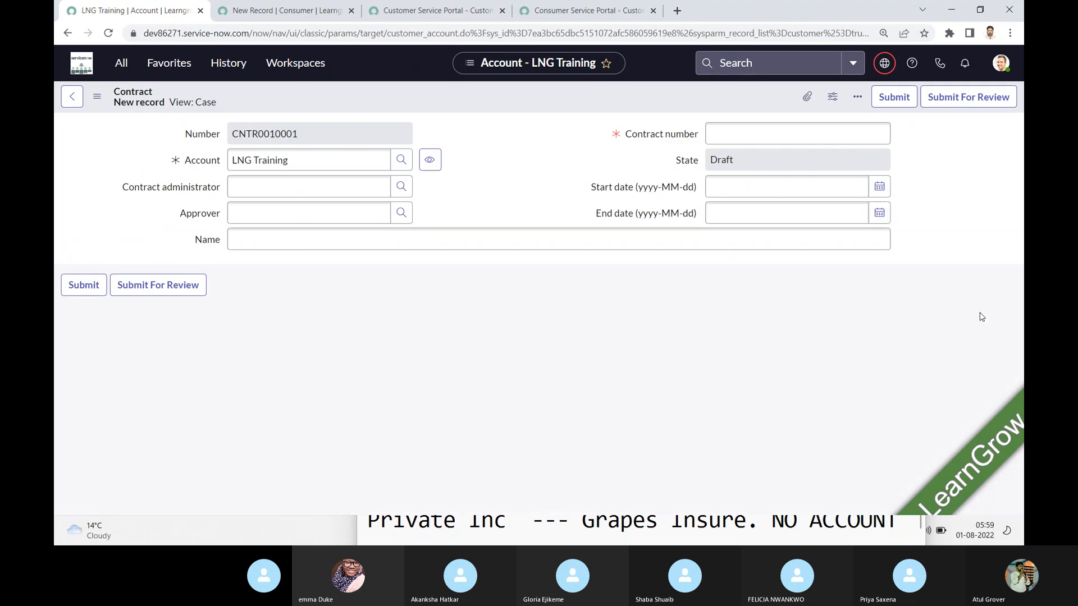
left_click(260, 202)
type("SS")
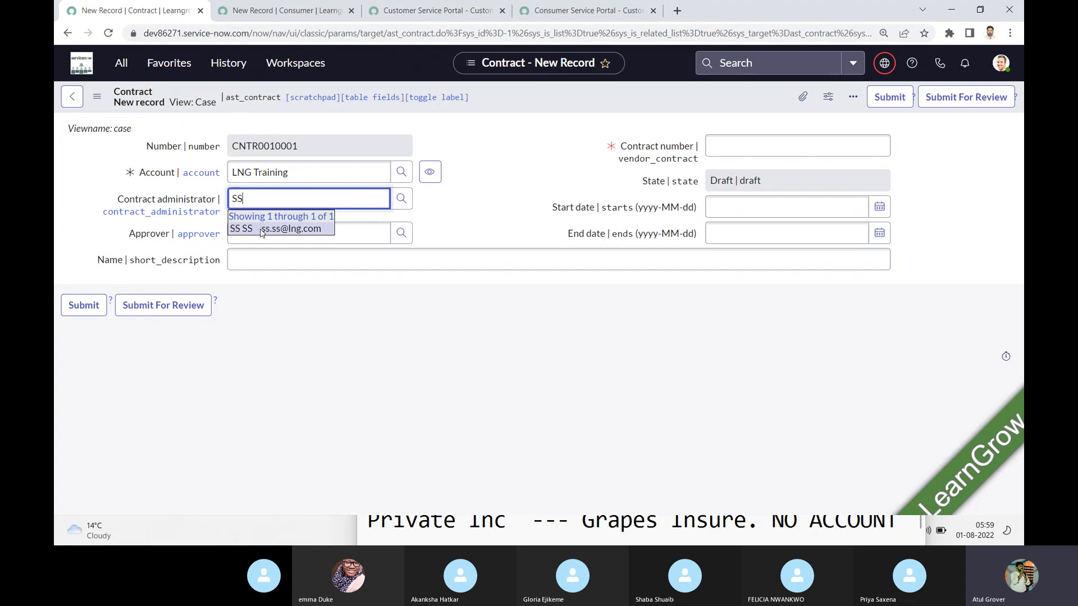
left_click(261, 229)
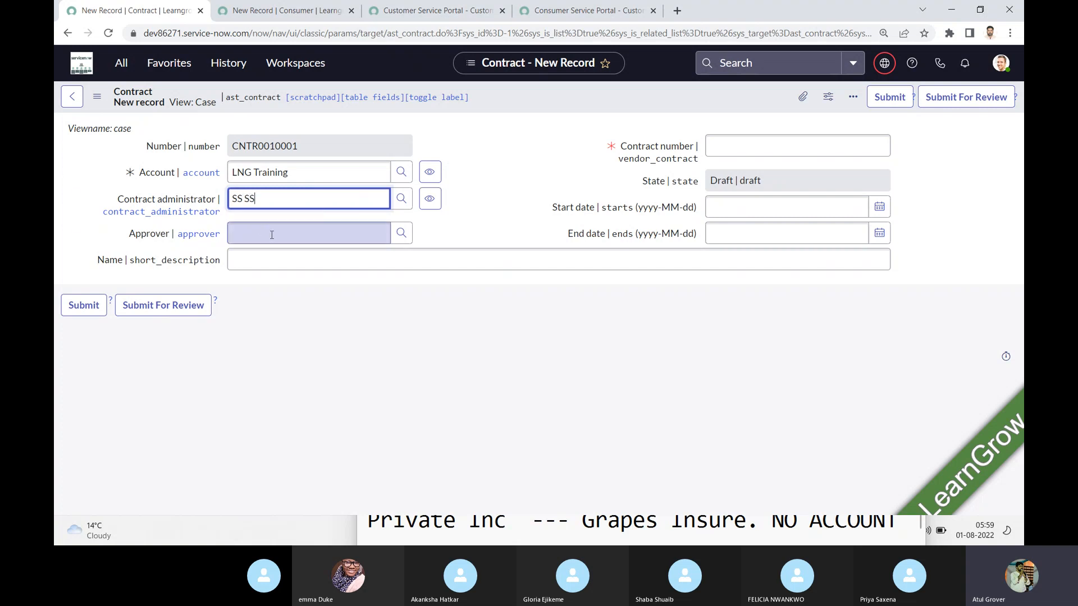
left_click(272, 234)
type("SS")
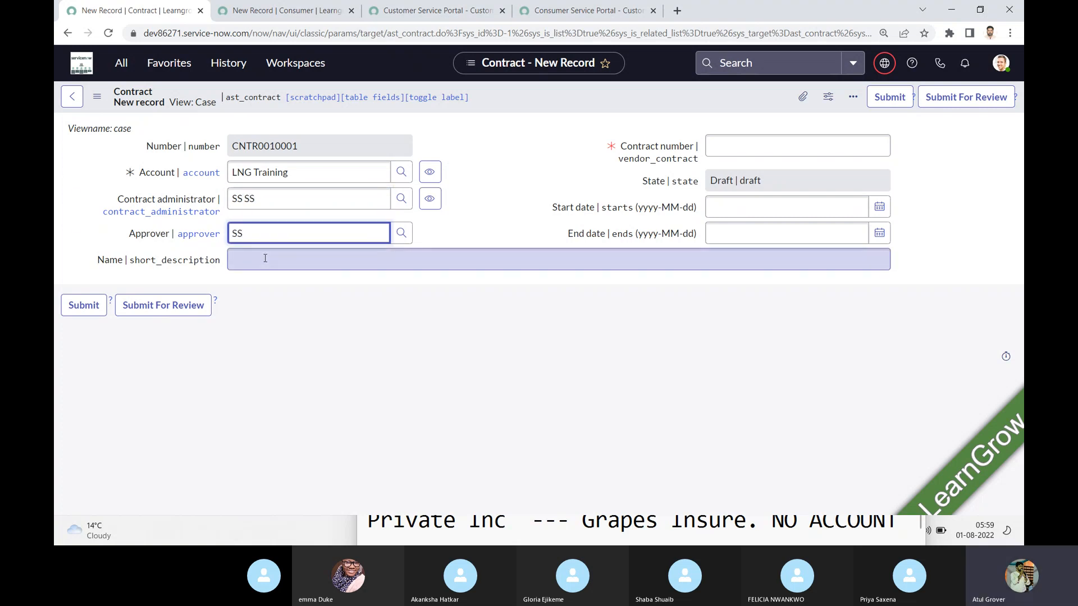
key("BackSpace")
key("BackSpace")
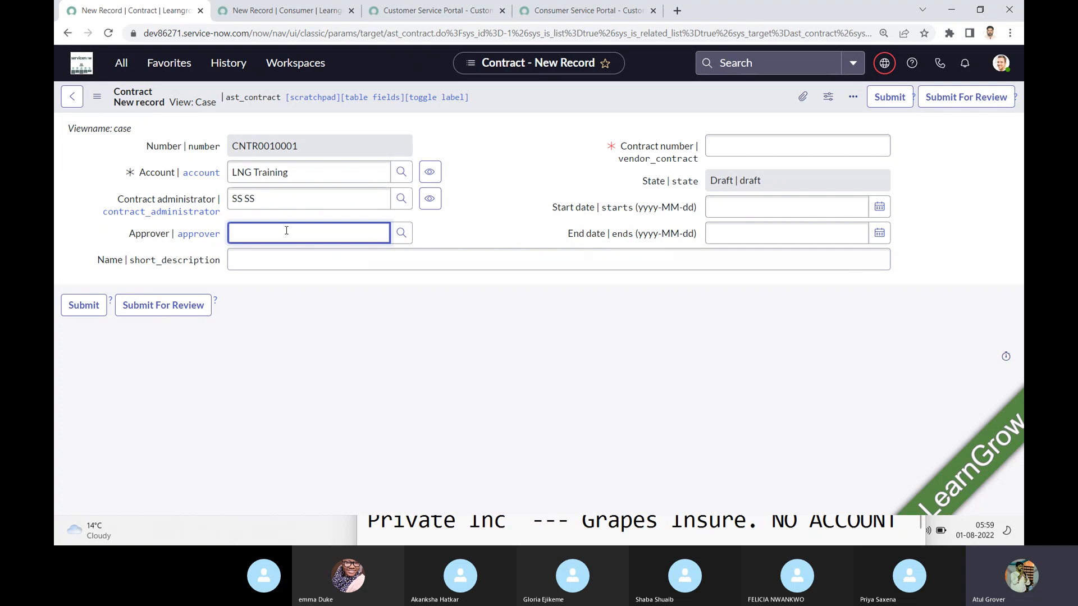
Step: Enter the contract number and set the contract's start date to 2022-08-02 and end date to 2022-08-31
left_click(740, 147)
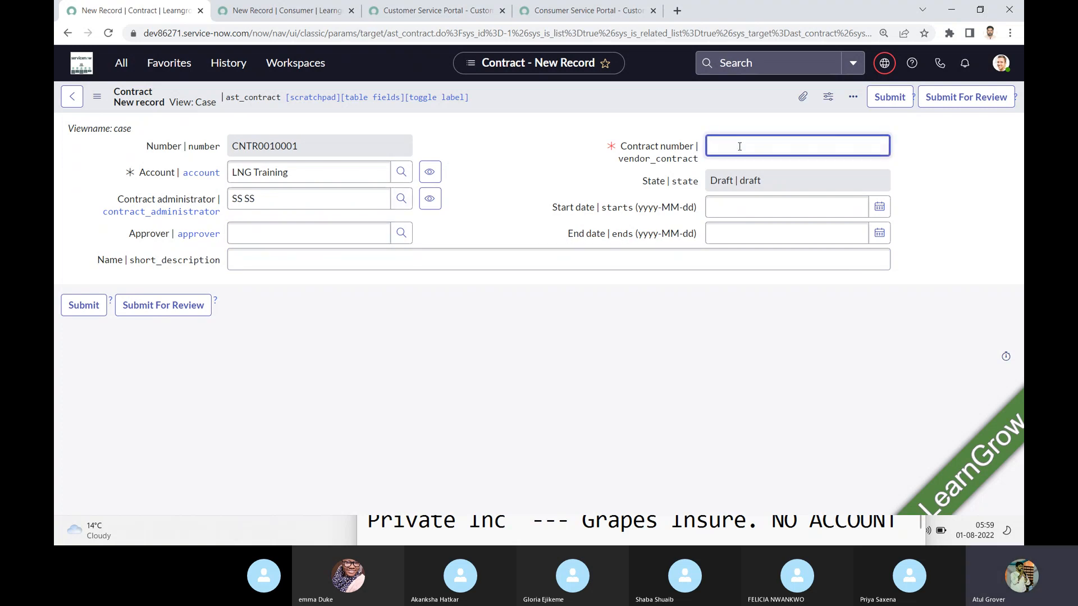
type("23562")
left_click(878, 209)
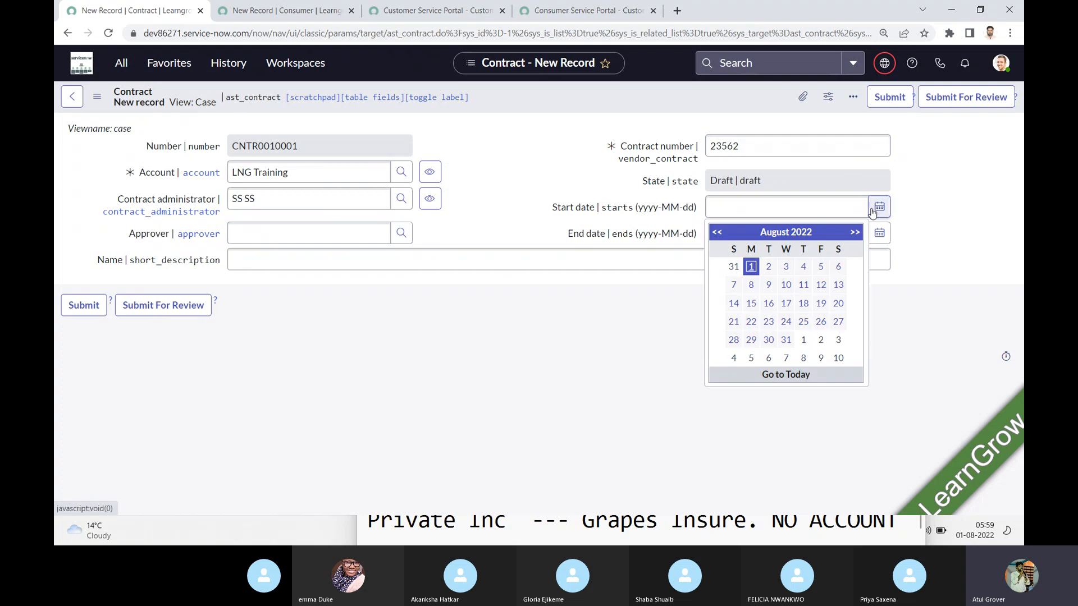
left_click(769, 267)
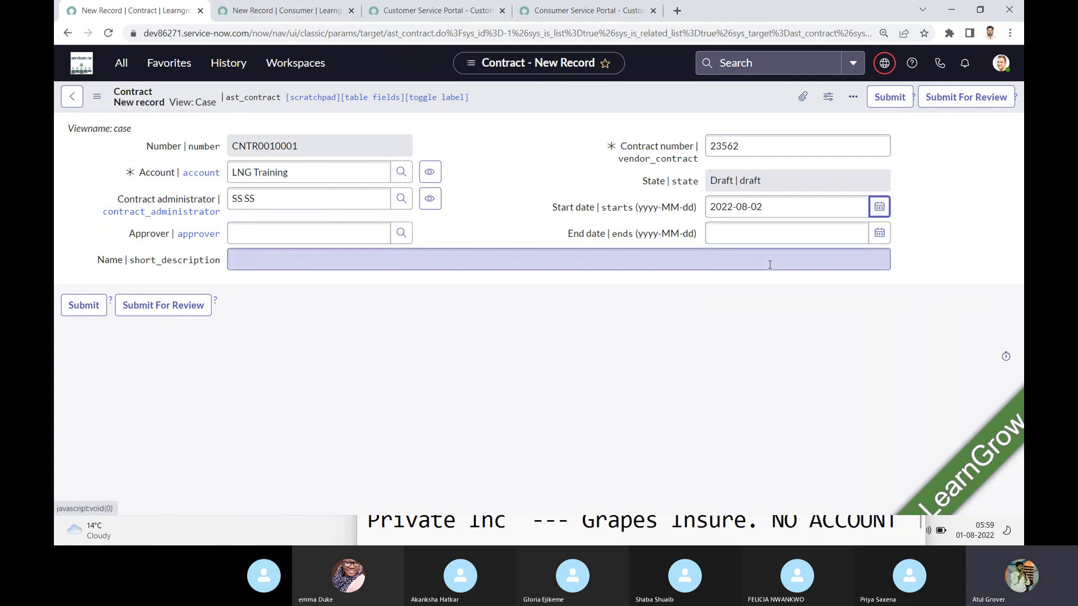
left_click(880, 233)
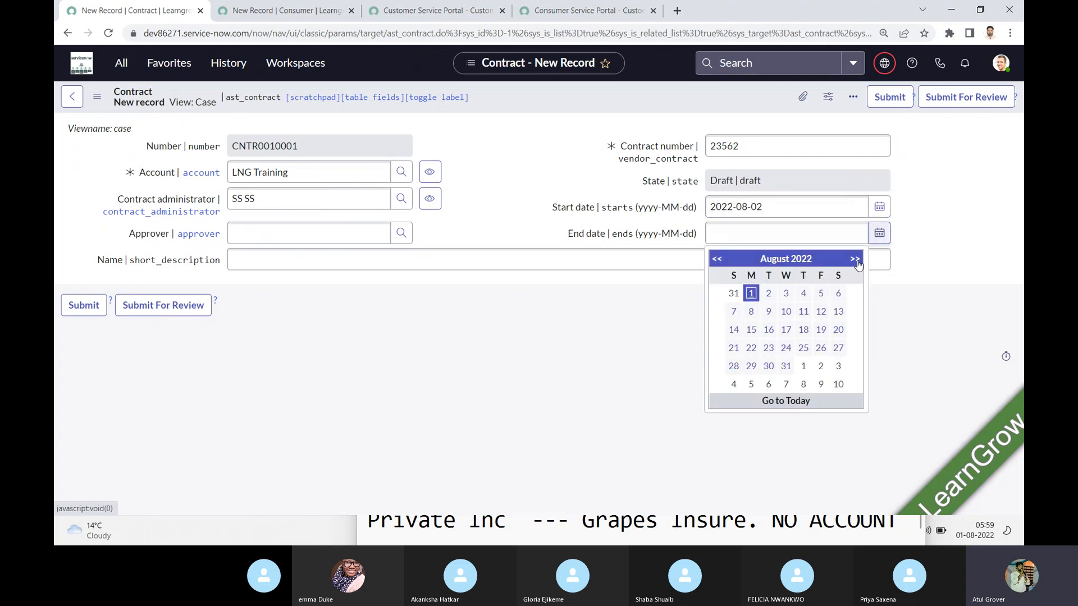
left_click(786, 366)
Step: Name the contract Travel Ins and submit it
left_click(394, 264)
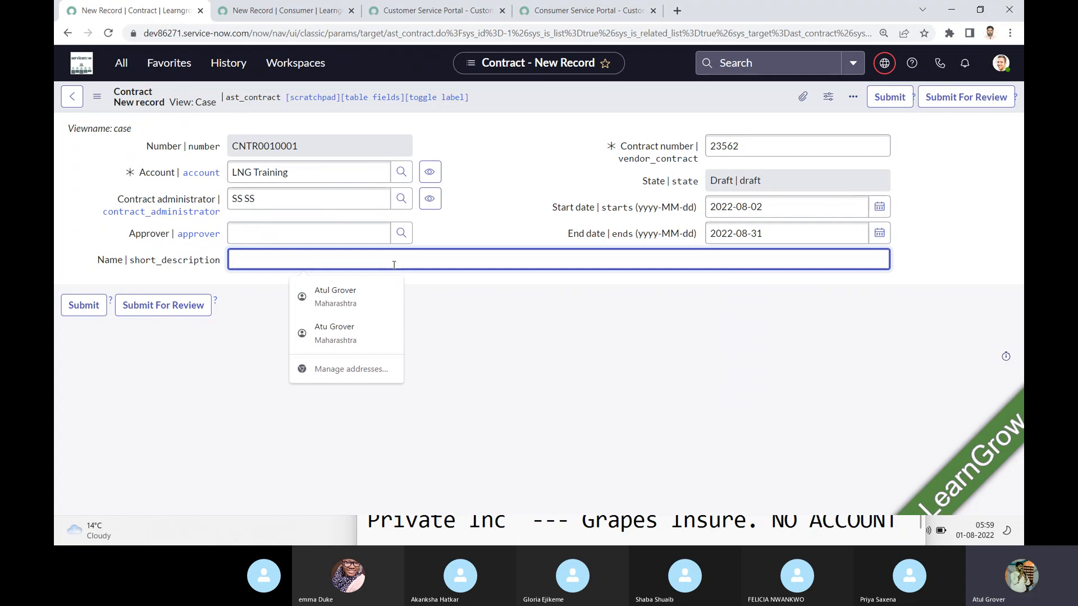
type("In")
type("d")
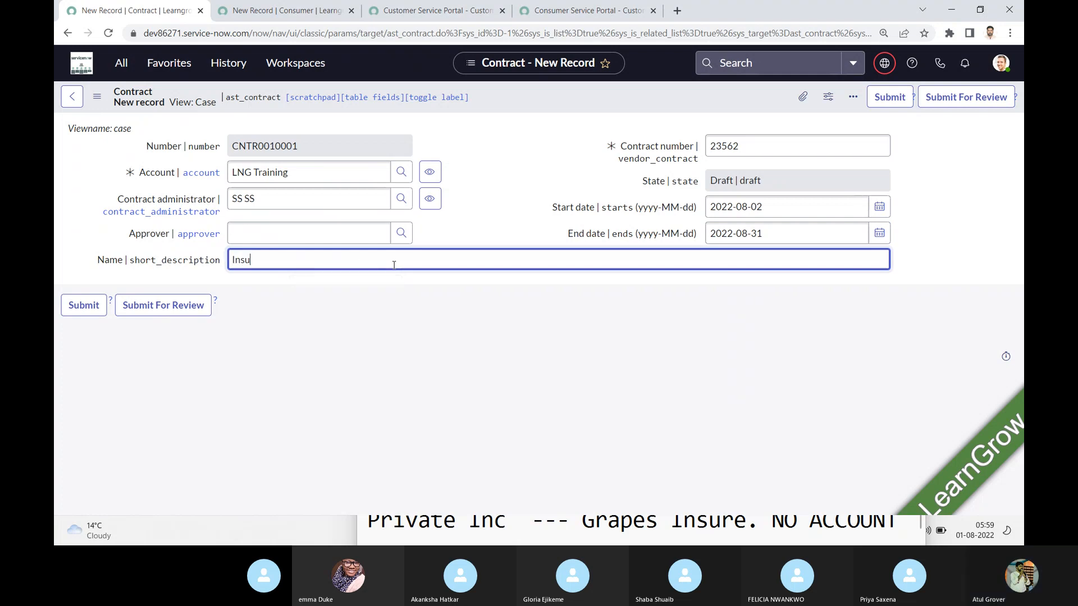
key("BackSpace")
key("BackSpace")
key("BackSpace")
type("Travel")
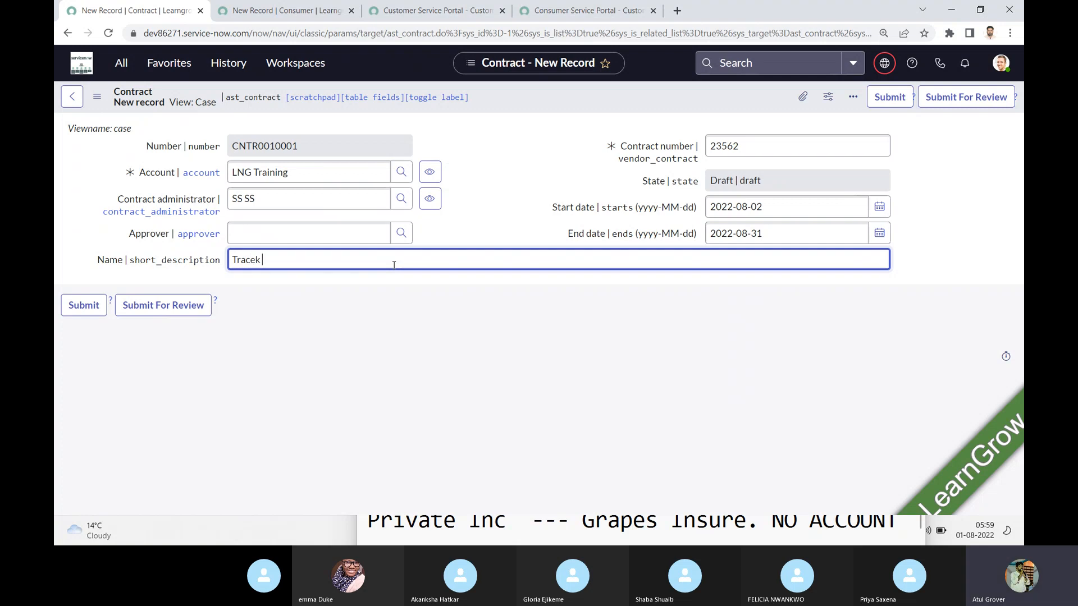
key("BackSpace")
key("BackSpace")
key("BackSpace")
type("el")
key("BackSpace")
key("BackSpace")
key("BackSpace")
type("vel Ind")
key("BackSpace")
key("BackSpace")
key("BackSpace")
key("BackSpace")
type("Ins")
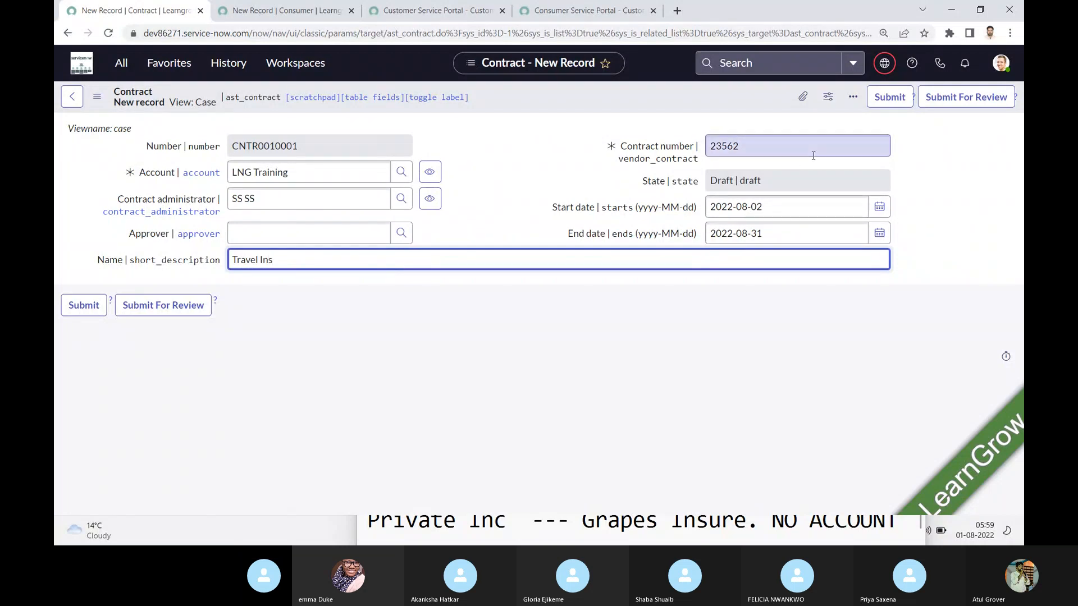
left_click(889, 98)
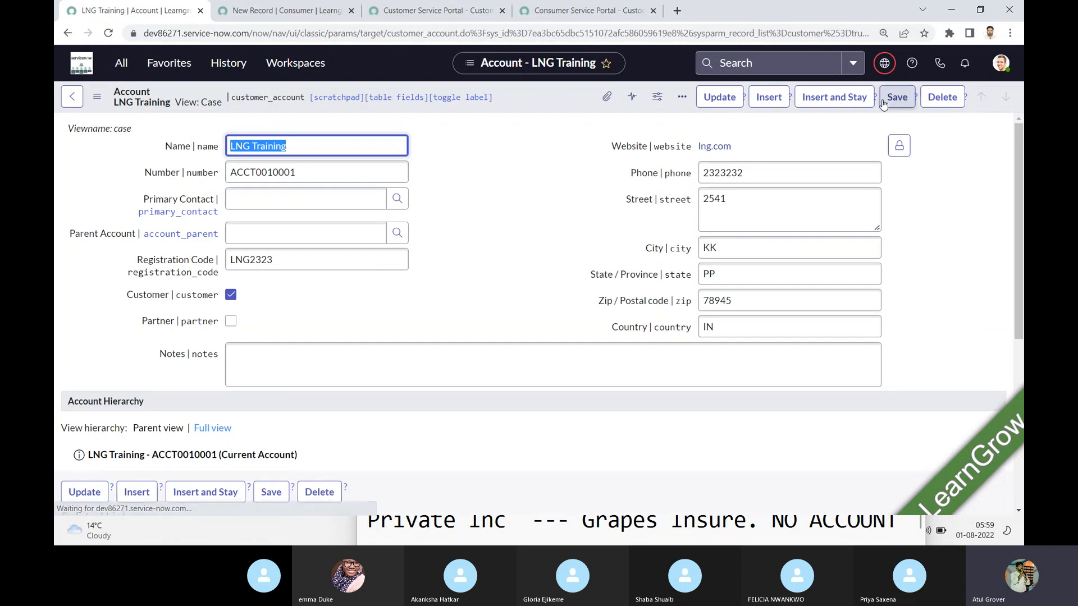
Step: Show the LNG Training account's related entitlements and open a new entitlement form
left_click_drag(1021, 216, 1017, 393)
left_click(558, 281)
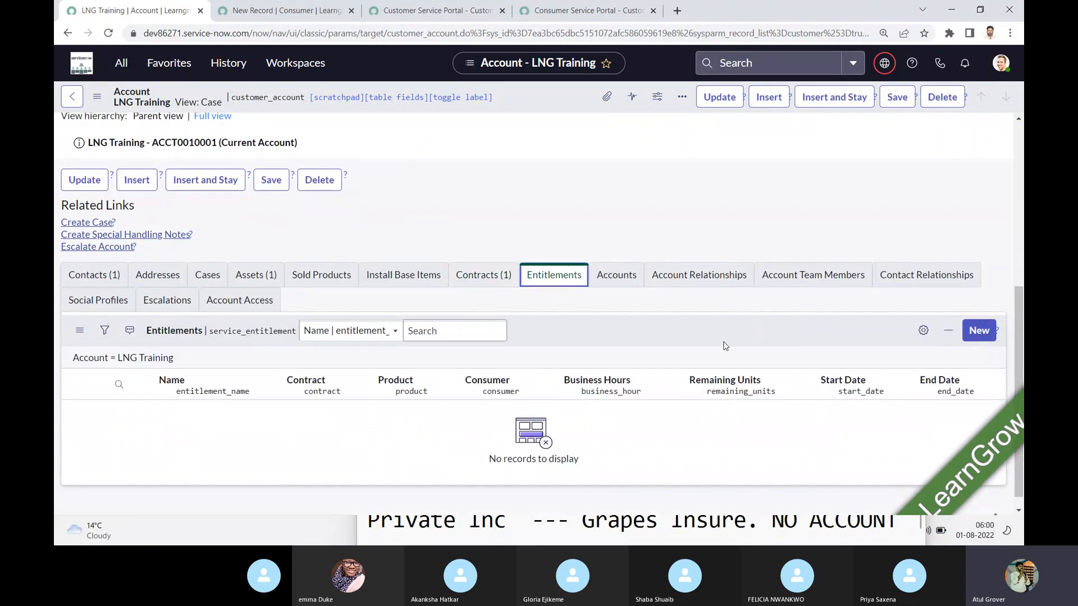
left_click(989, 335)
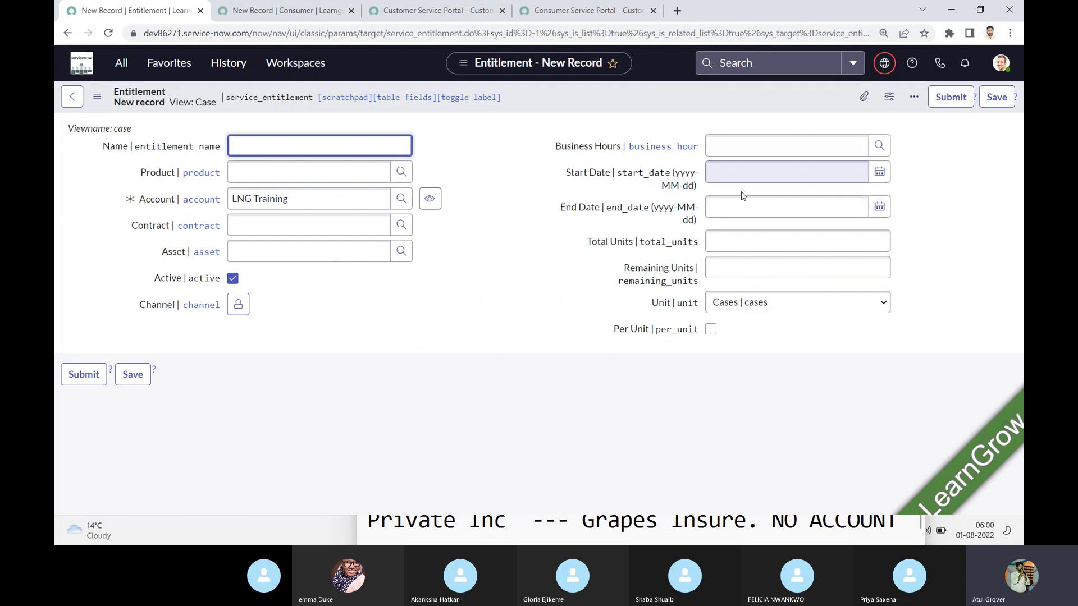
left_click(472, 280)
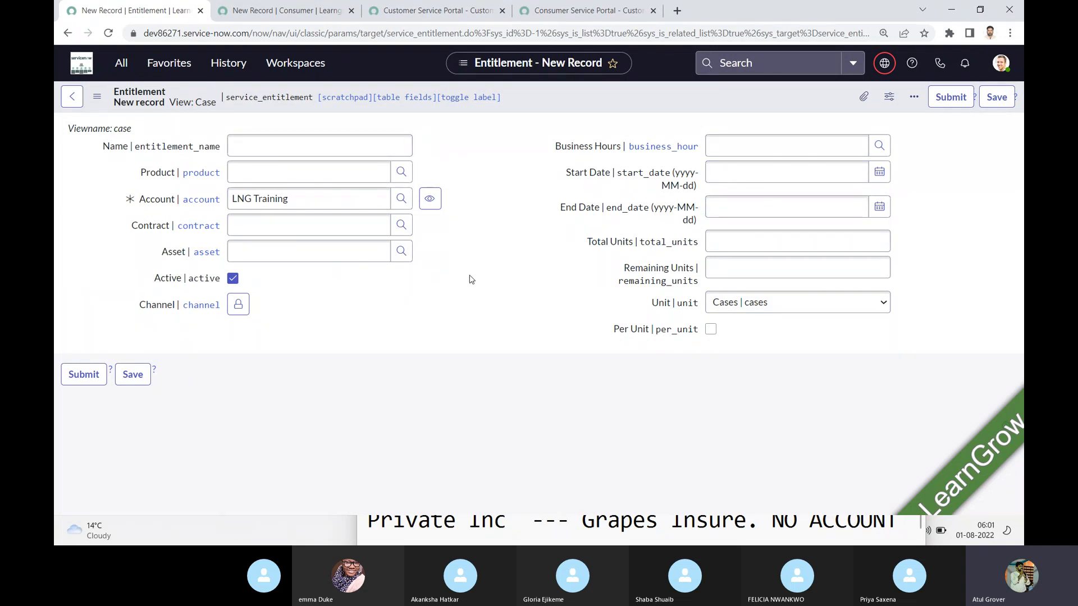
Step: Switch to the PowerPoint deck and show the Relationship slide on accounts, contacts, assets, contracts and entitlements
key("alt+Tab")
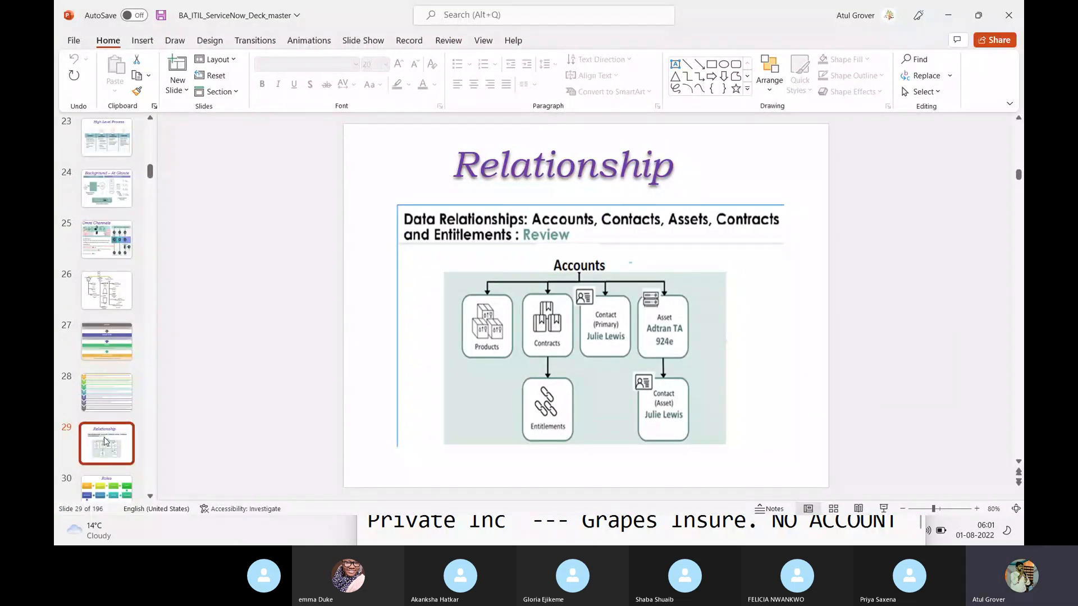
Step: Switch to the Training_Master workbook in Excel and show the training agenda around the Visual Task Board topic
key("alt+Tab")
key("Tab")
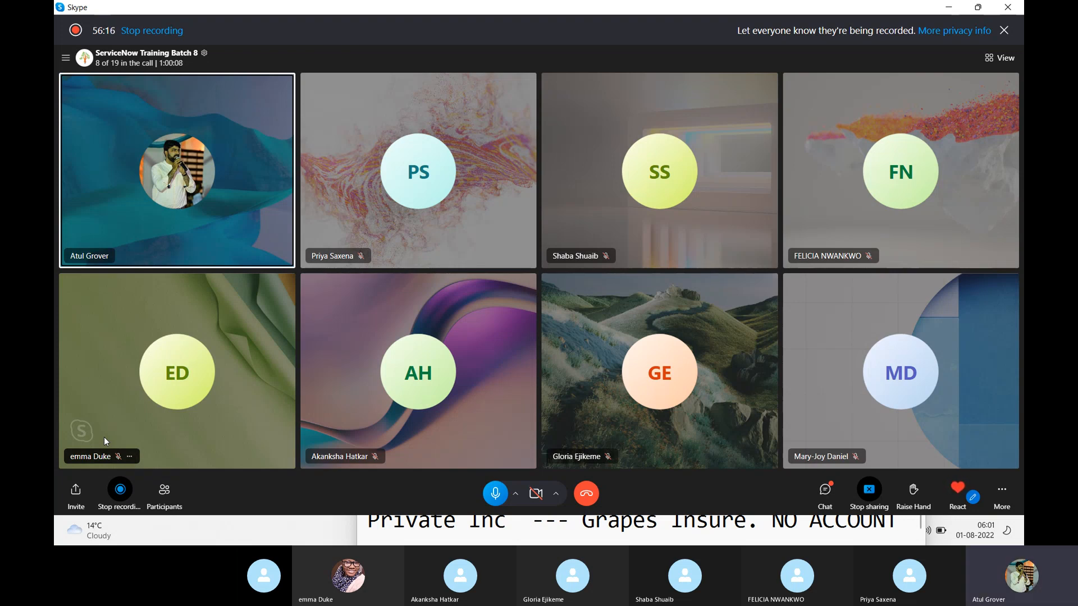
key("alt+Tab")
key("Tab")
key("Tab")
key("Tab")
key("Tab")
key("Tab")
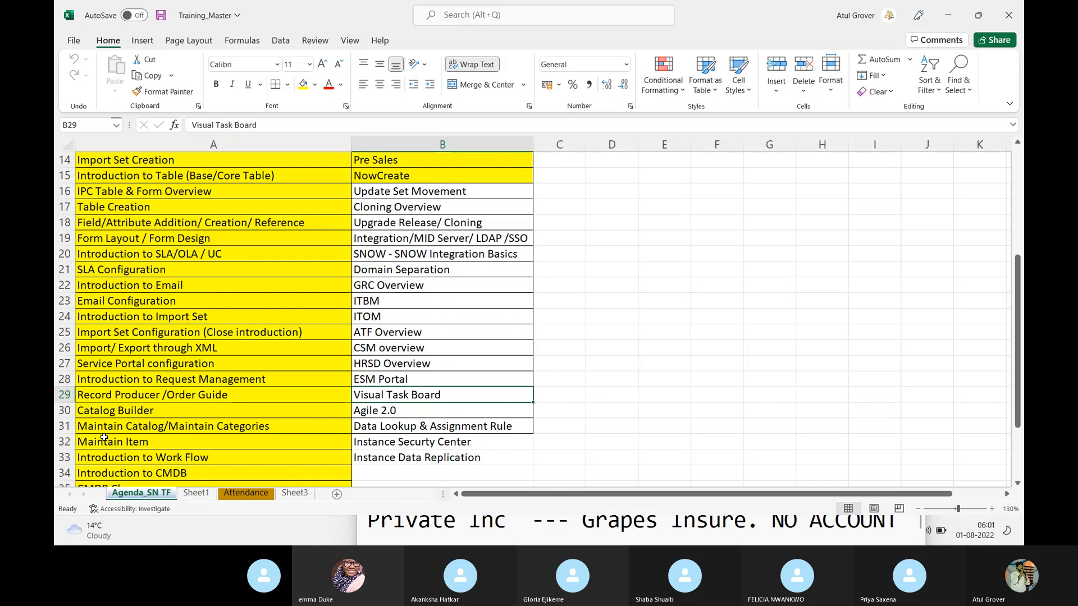
Step: Switch to ServiceNow in Chrome and show the list of open incidents by filtering the navigator for incident
key("alt+Tab")
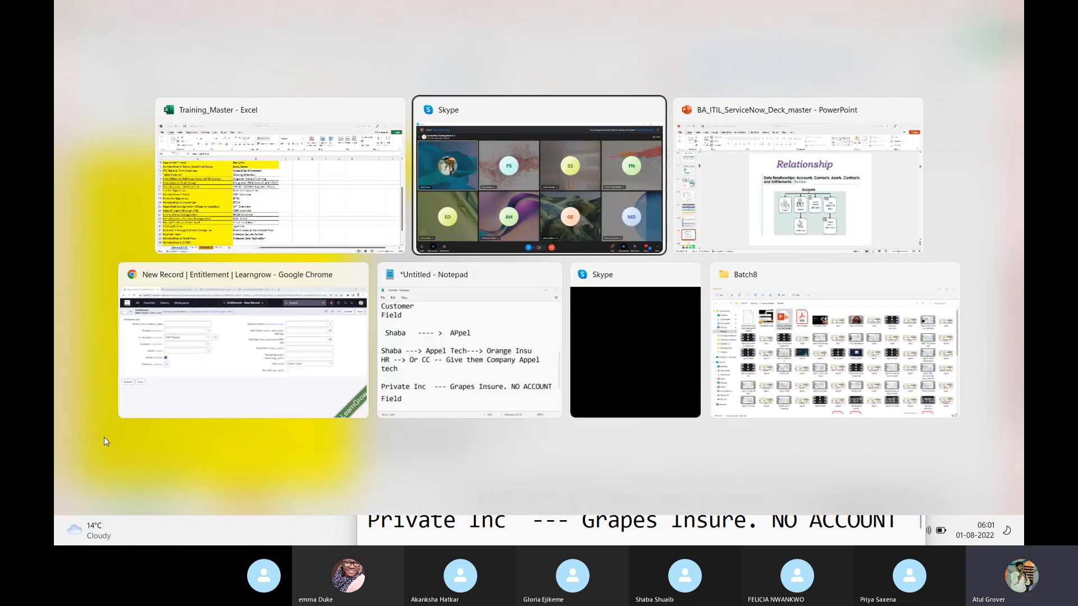
key("alt+Tab")
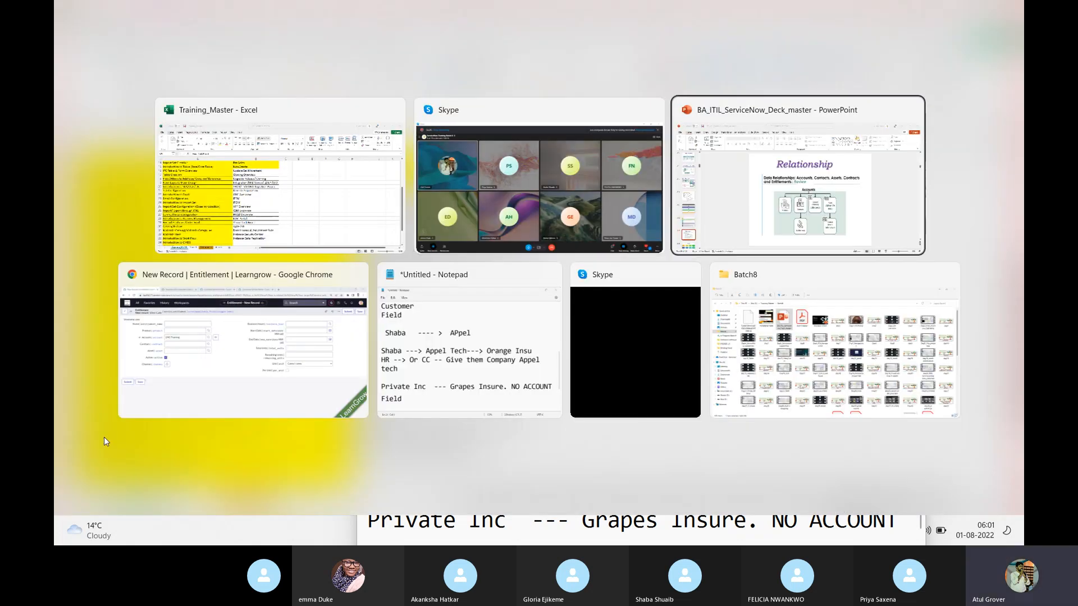
key("alt+Tab")
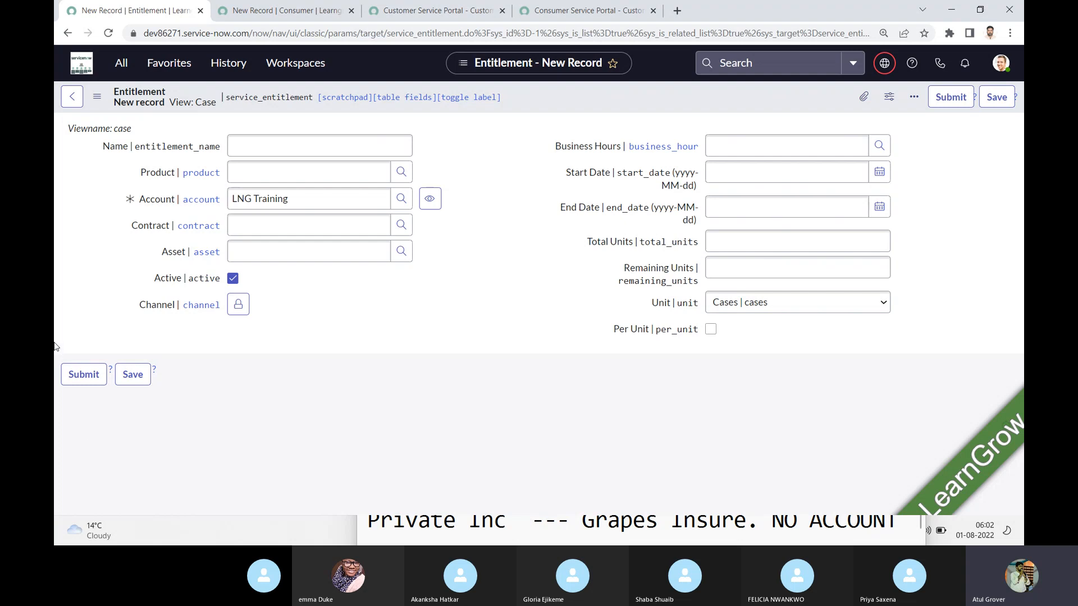
left_click(122, 62)
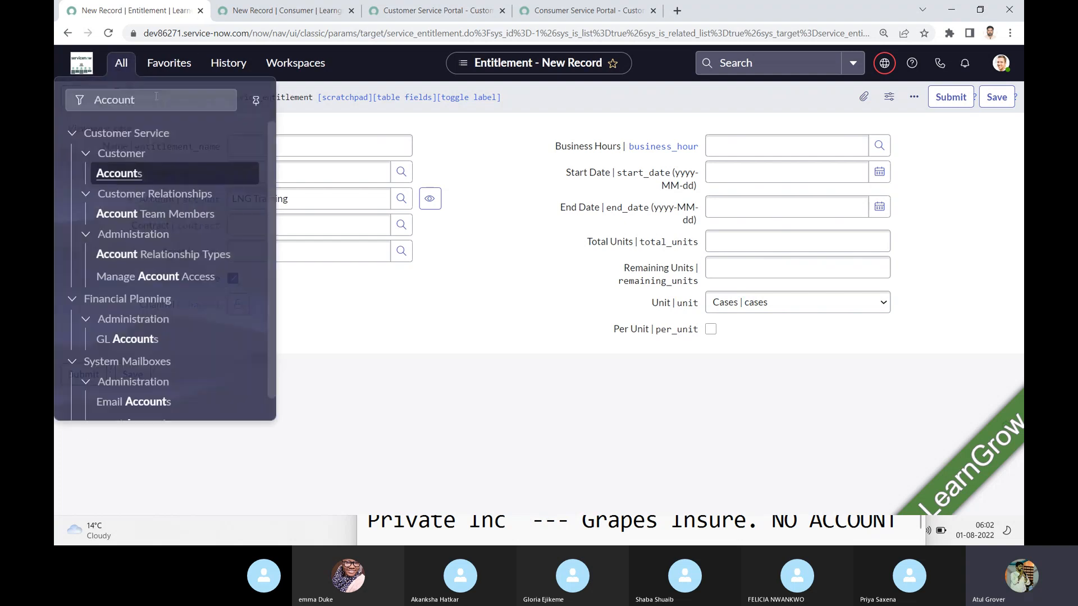
type("incidnet")
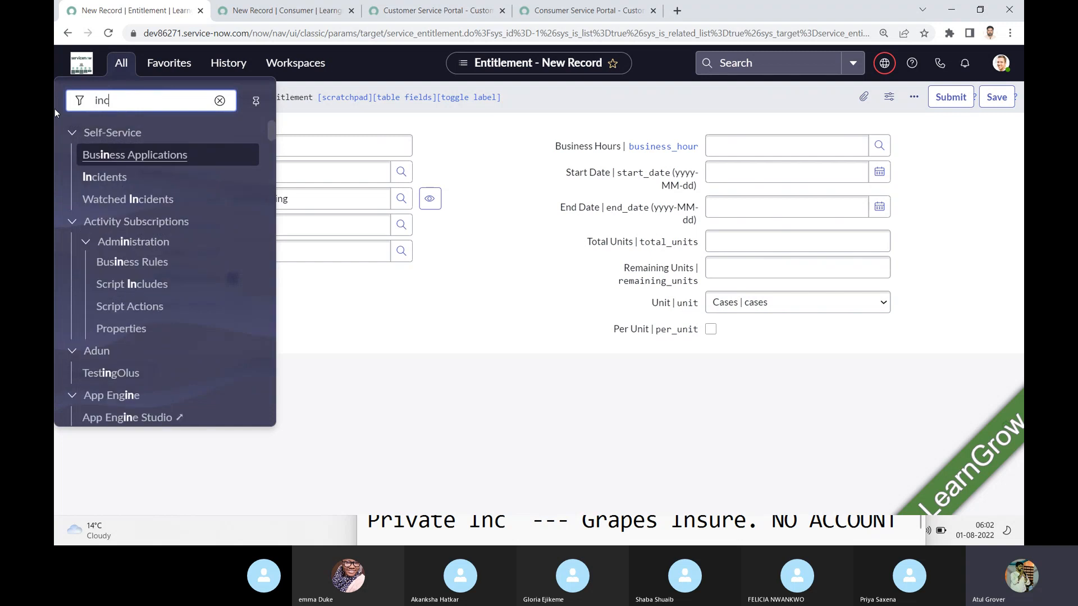
key("BackSpace")
key("BackSpace")
key("BackSpace")
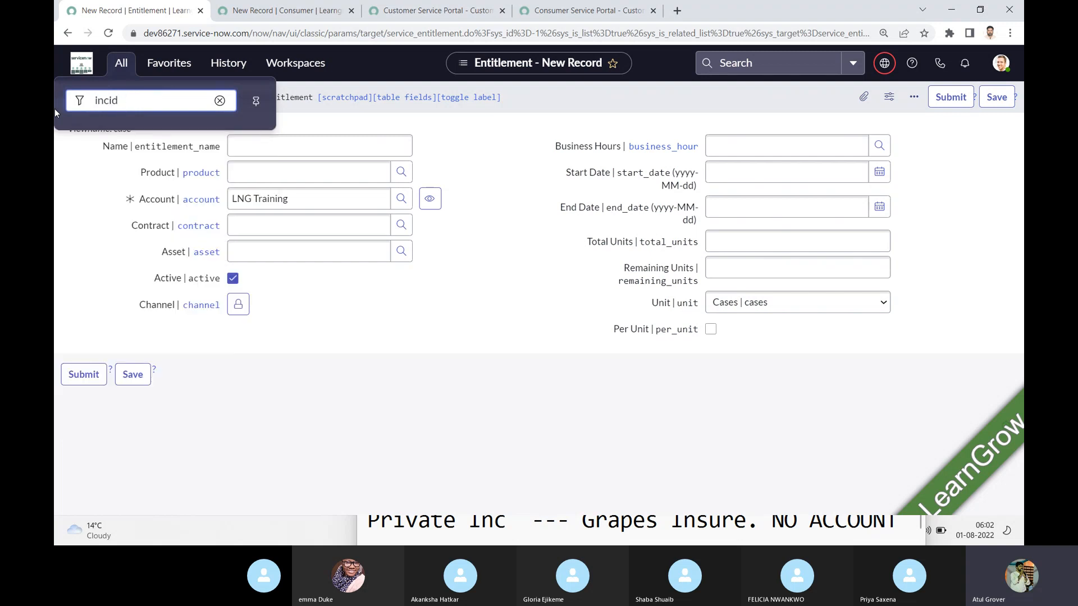
type("ent")
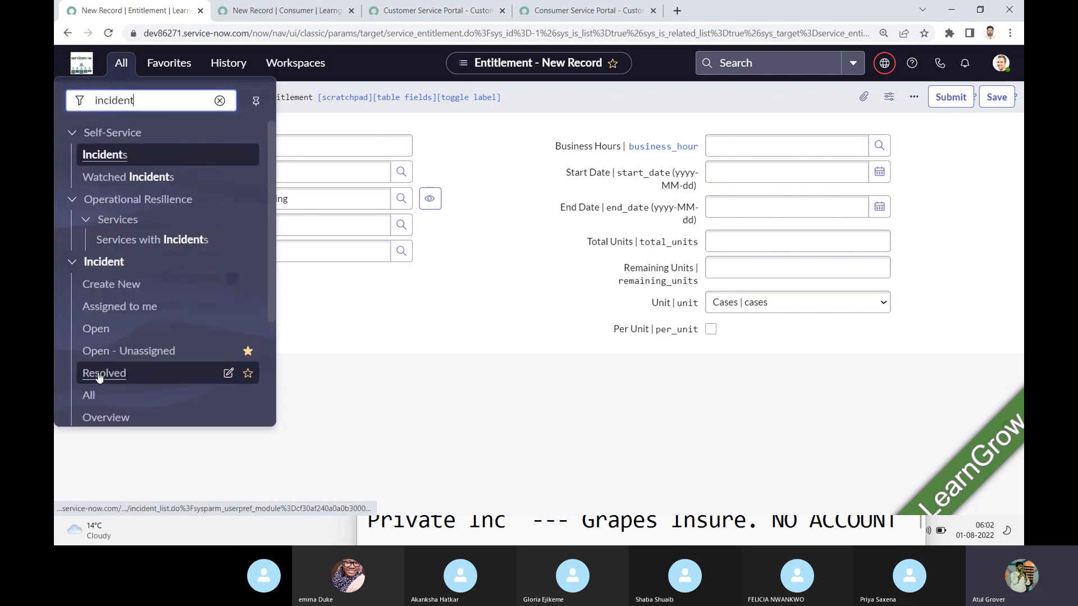
left_click(103, 337)
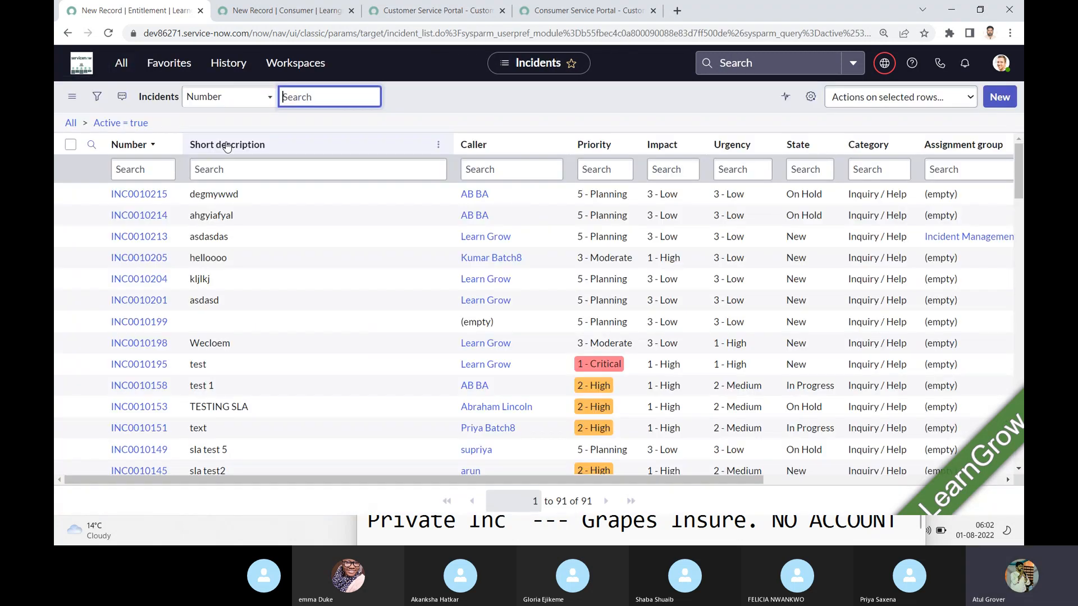
Step: Open incident INC0010215 from the list and minimize the Notepad window that covers the taskbar
left_click(135, 204)
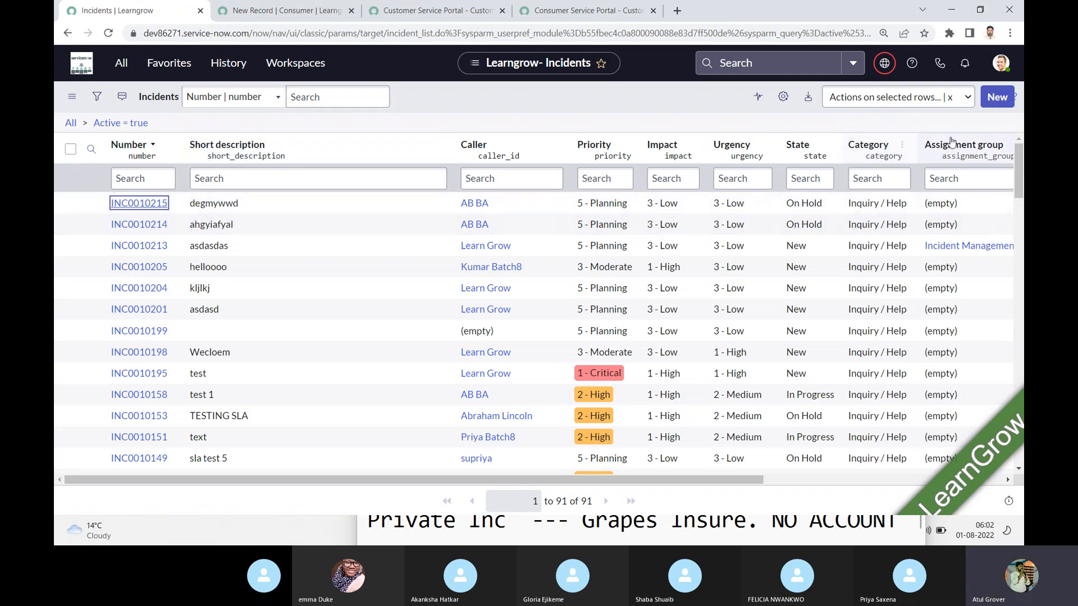
key("Return")
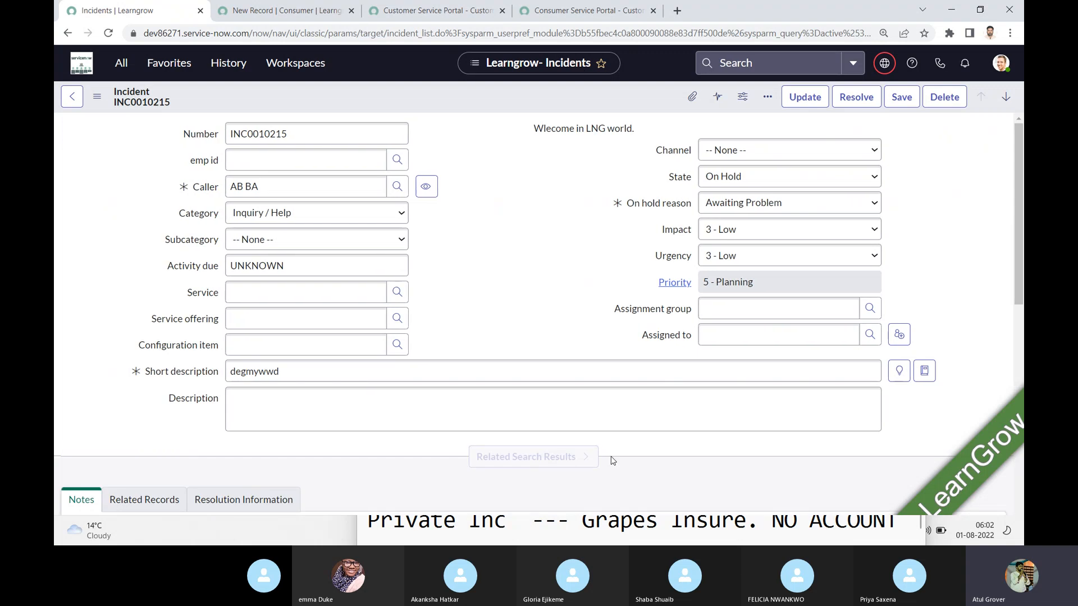
left_click(583, 537)
left_click(912, 223)
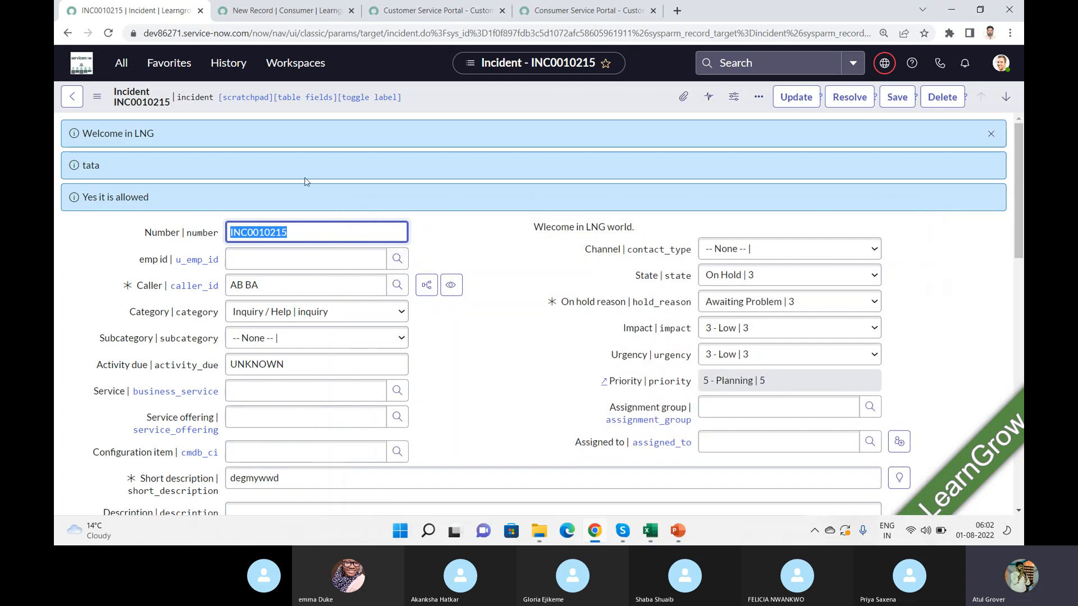
left_click(122, 63)
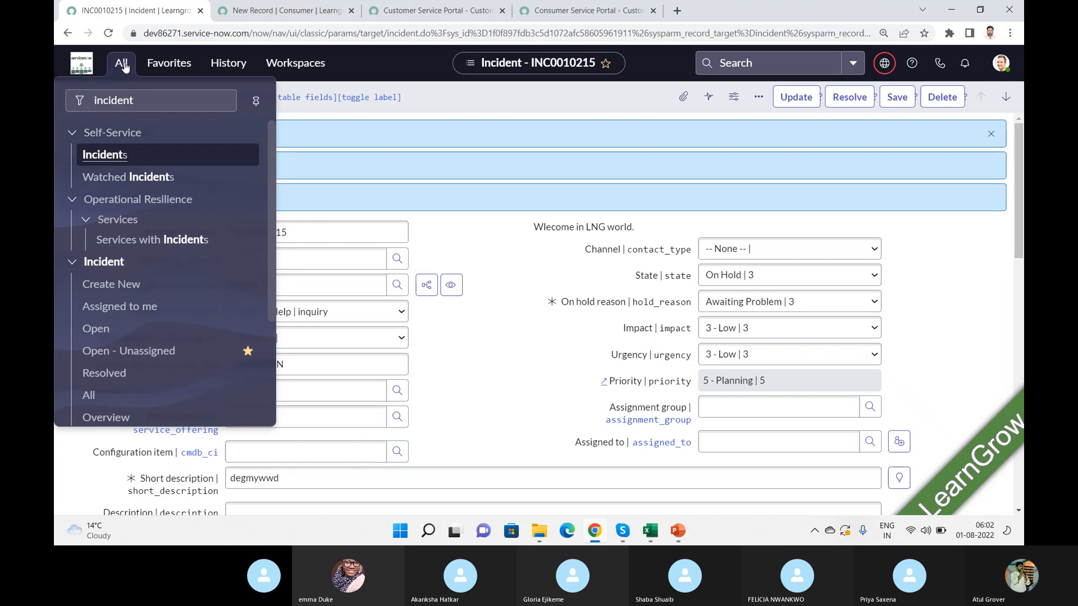
left_click_drag(147, 101, 55, 101)
type("visual")
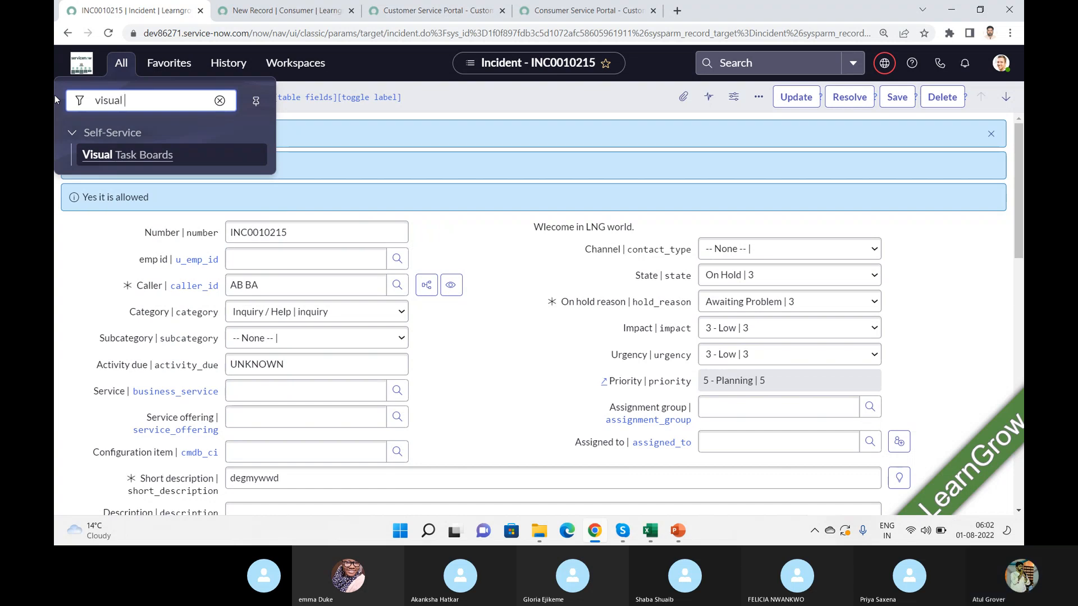
key("alt+Tab")
key("alt+Tab")
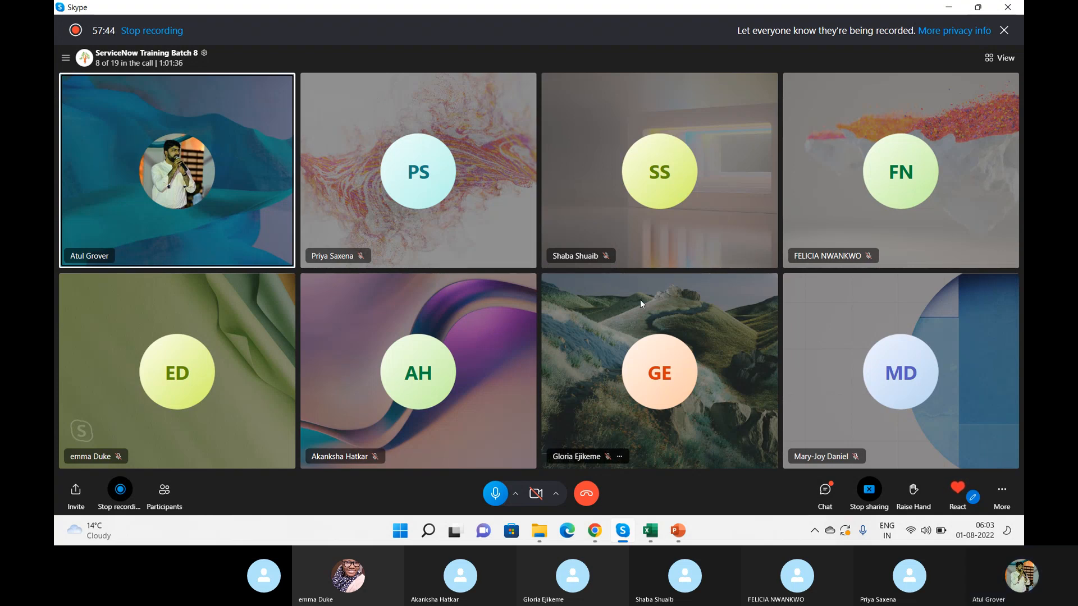
key("super+Tab")
key("alt+Tab")
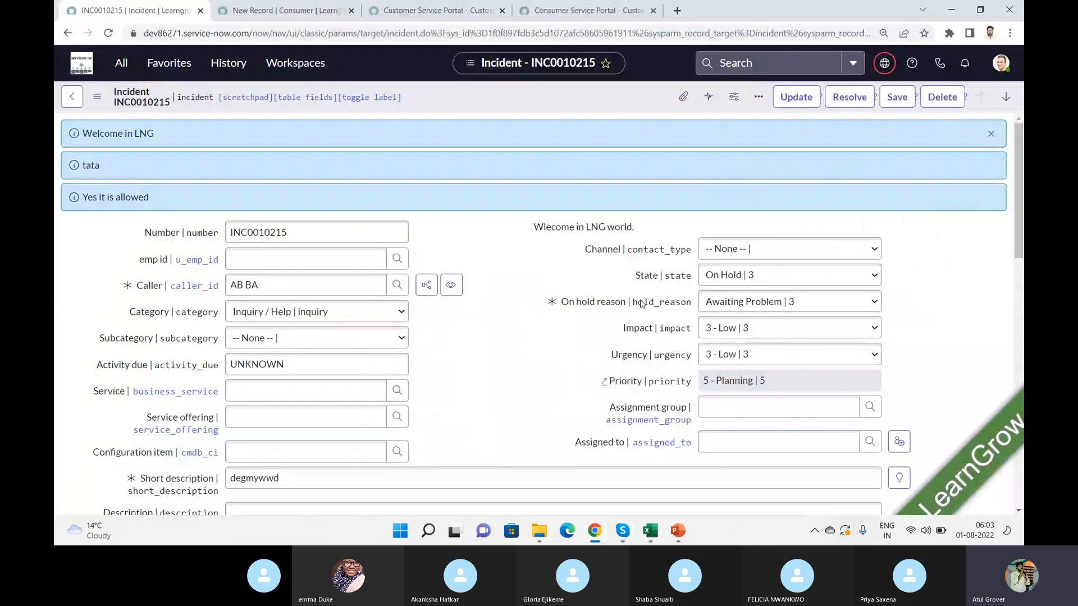
Step: Find Visual Task Boards by filtering the navigator for visual, and create a new Freeform Board
left_click(122, 63)
type("visual")
left_click(114, 157)
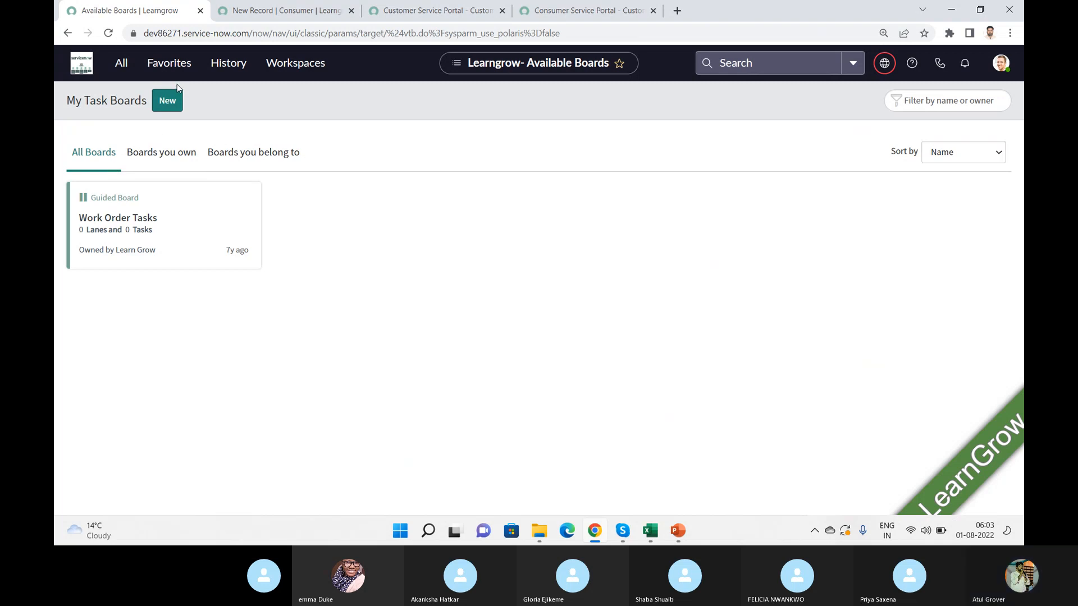
left_click(168, 103)
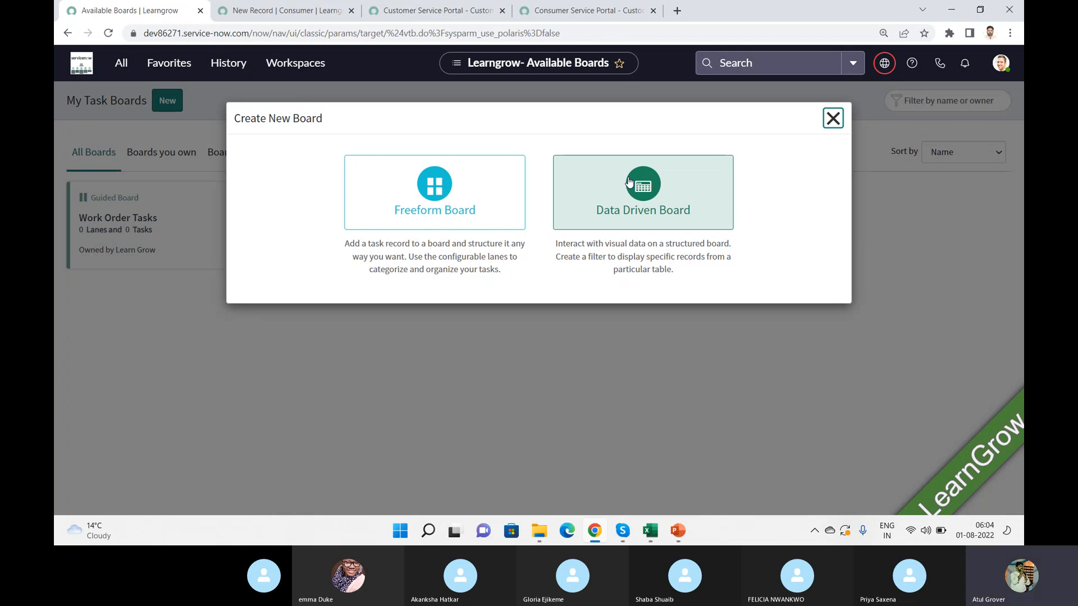
left_click(441, 196)
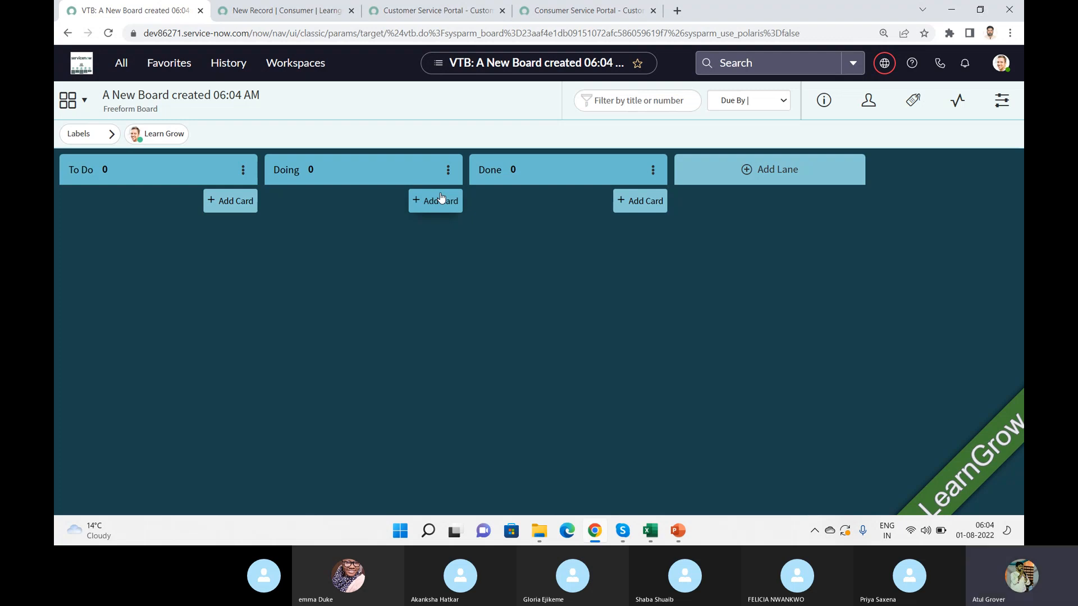
Step: Rename the new board as LNG Training Daily Class
left_click(282, 90)
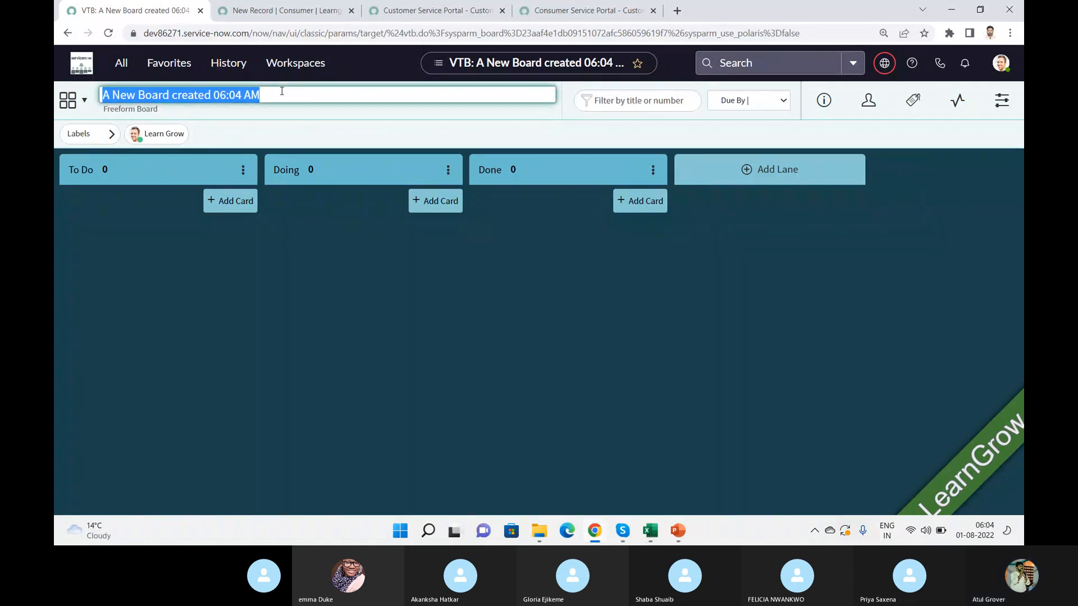
type("LNG T")
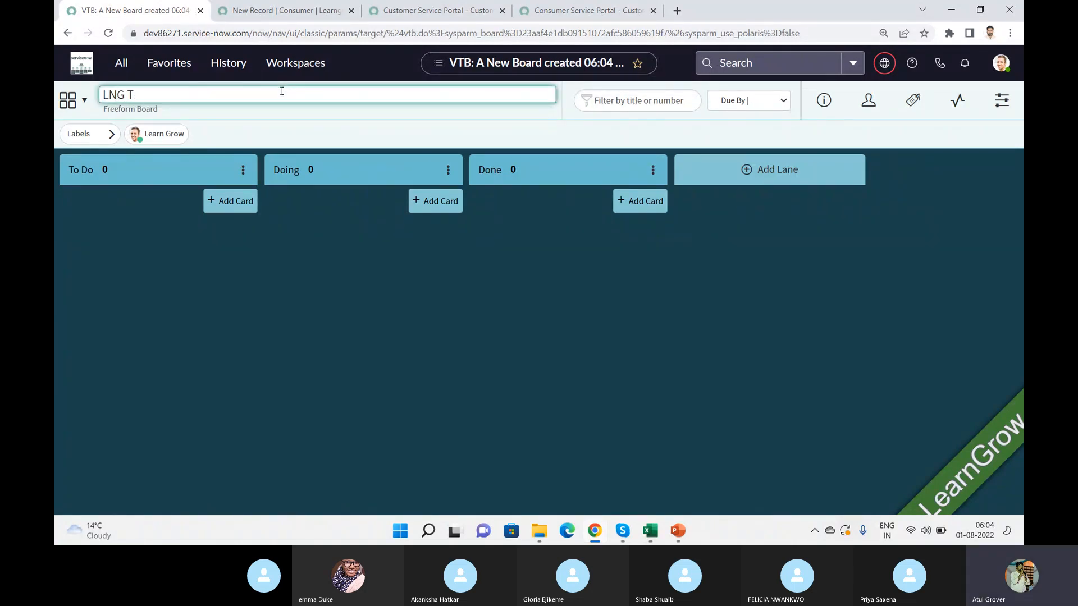
type("raining Daily Class")
left_click(289, 117)
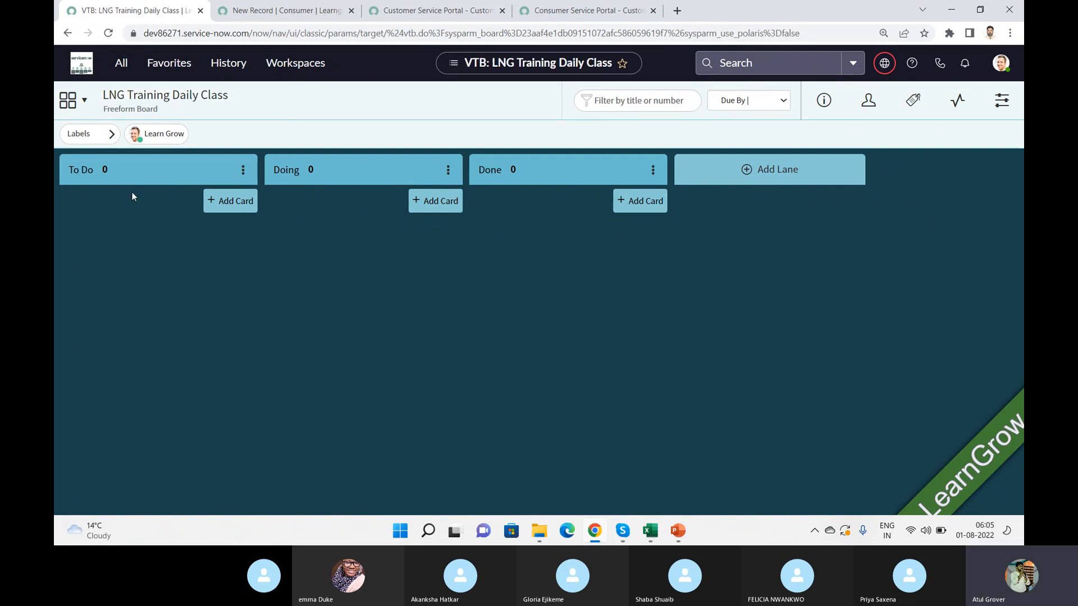
left_click(243, 169)
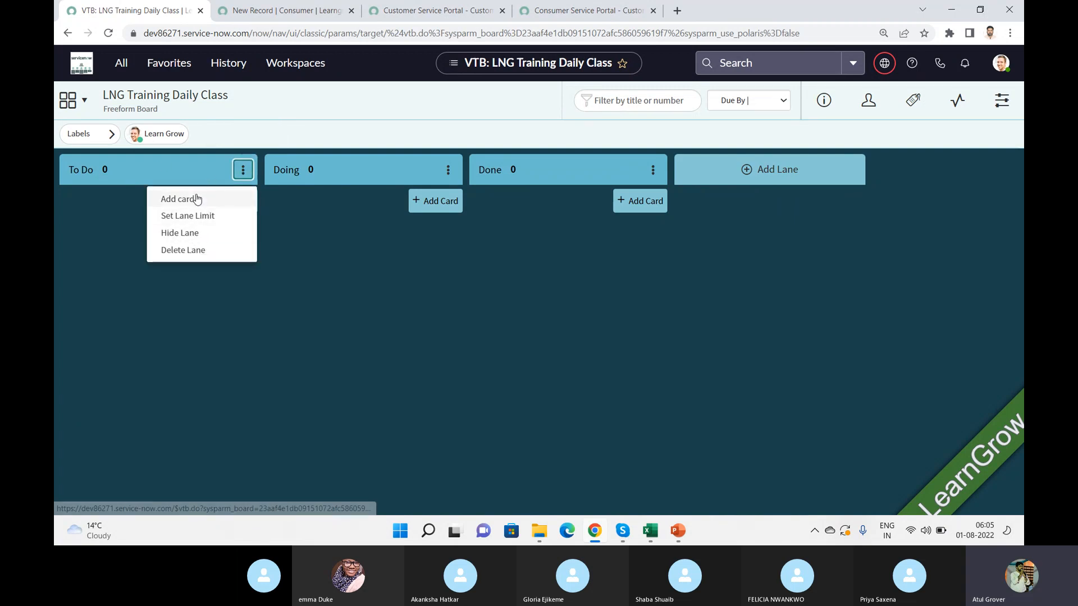
left_click(107, 170)
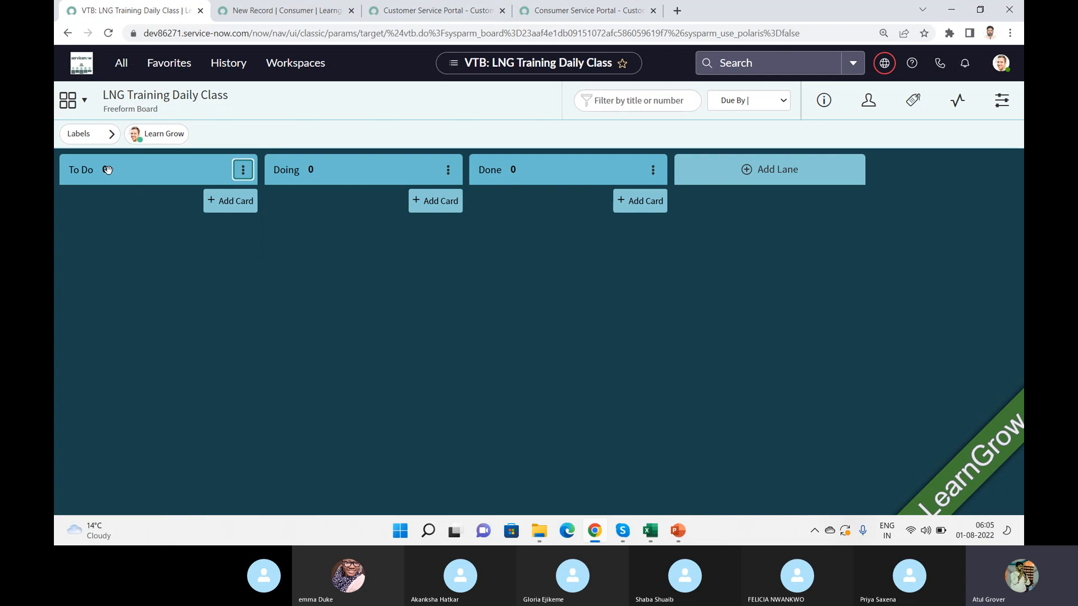
left_click(107, 170)
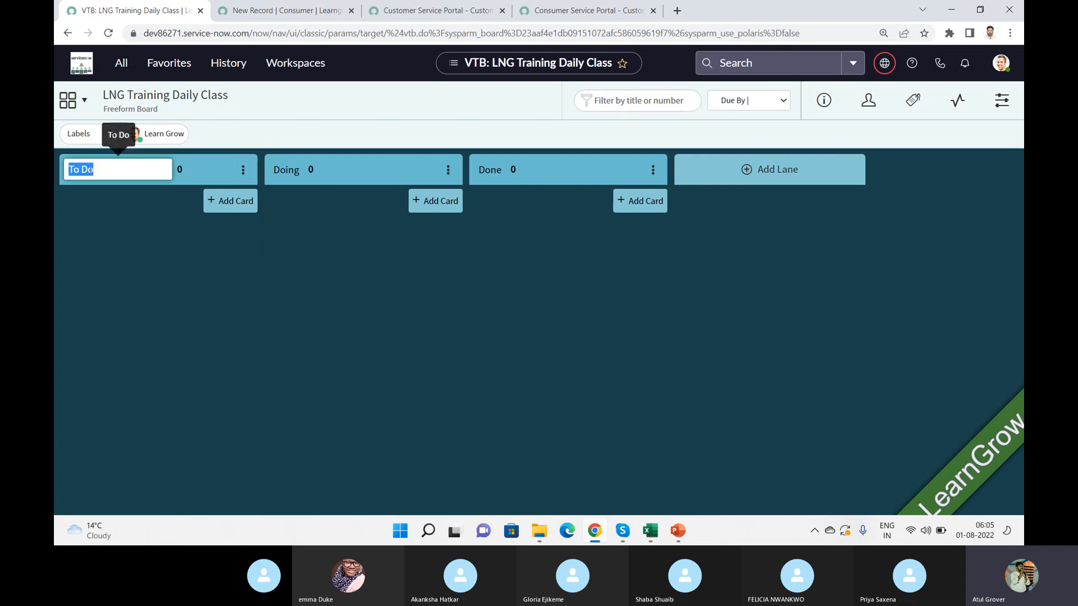
left_click(97, 259)
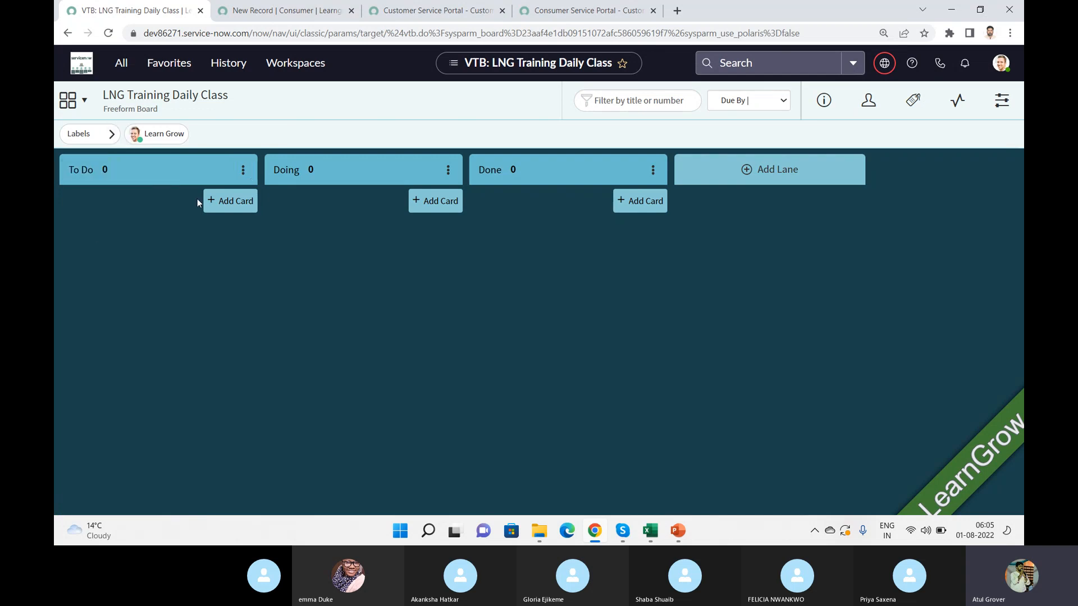
Step: Add a card titled CSM to the To Do lane
left_click(218, 203)
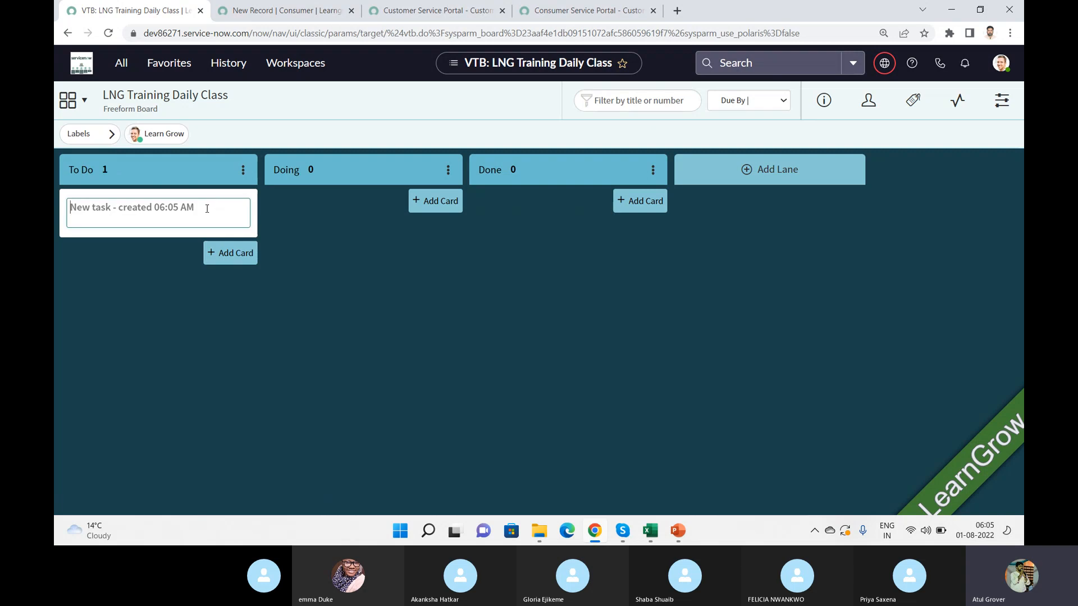
type("CSEM")
key("BackSpace")
key("BackSpace")
type("M")
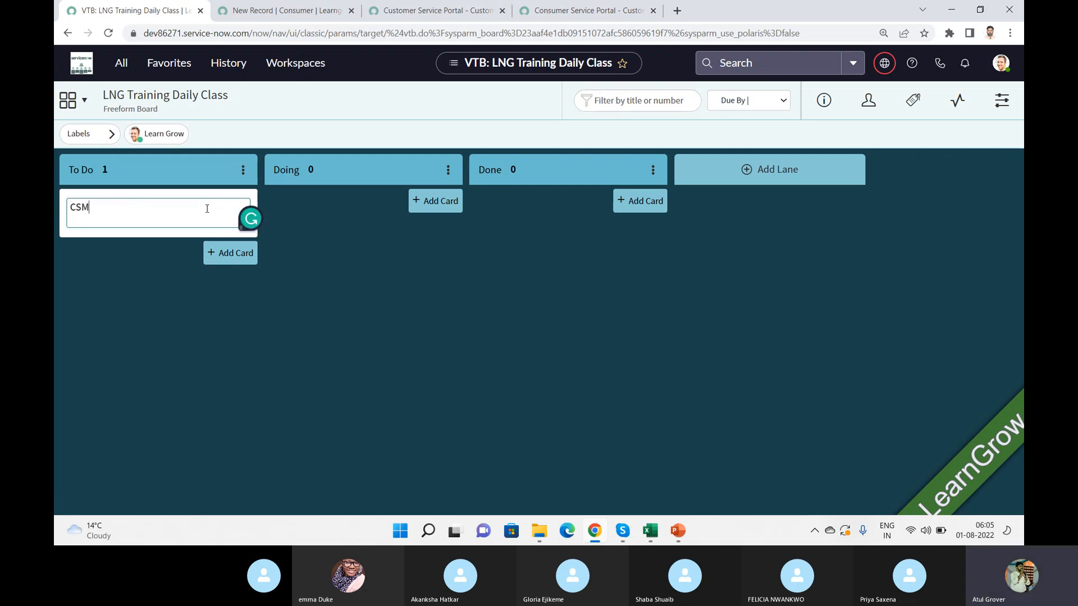
left_click(220, 278)
Step: Add a second card titled CSDM to the To Do lane
left_click(236, 255)
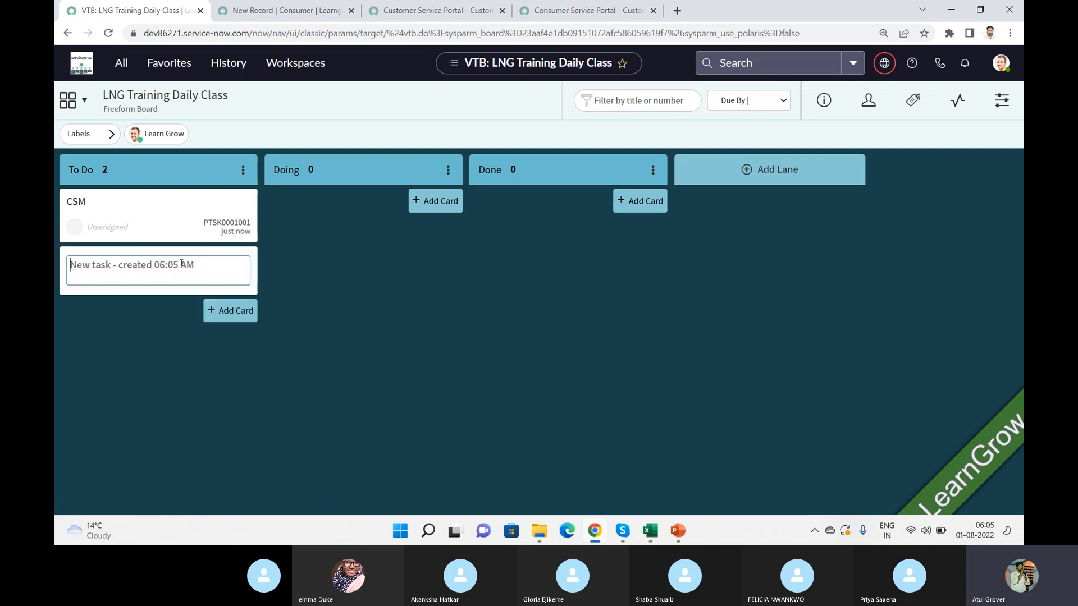
type("CSDM")
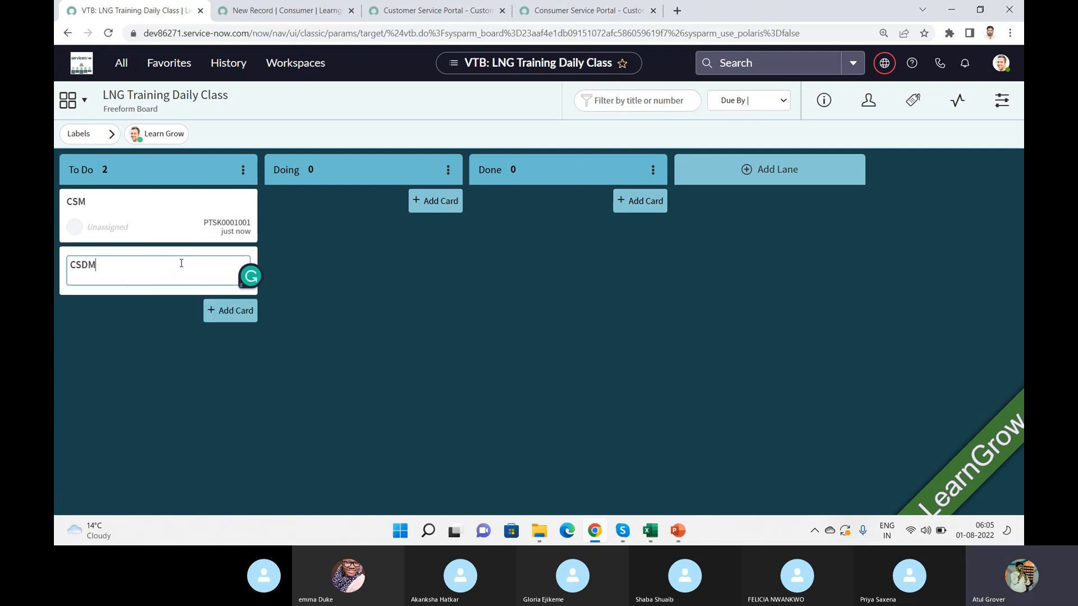
left_click(166, 348)
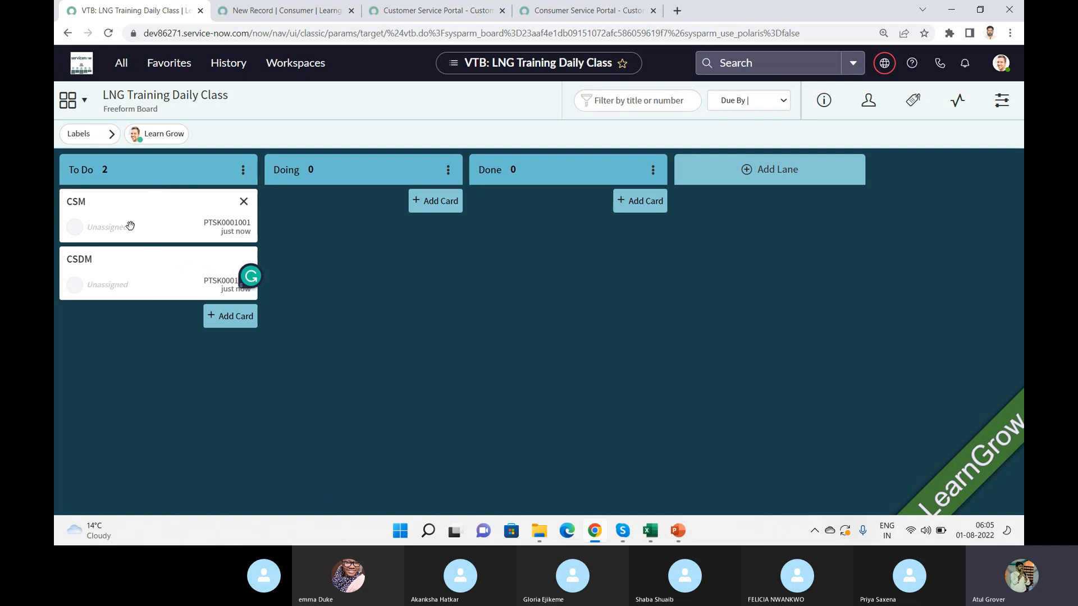
Step: Move the CSM card from To Do to the Doing lane and on to the Done lane
left_click_drag(127, 224, 343, 222)
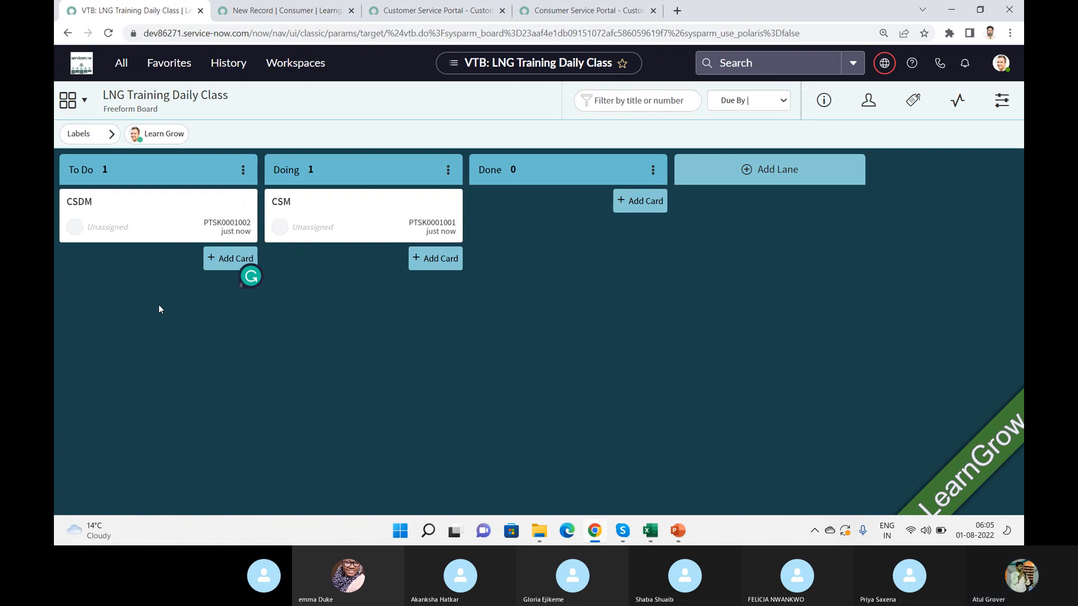
left_click_drag(349, 202, 544, 196)
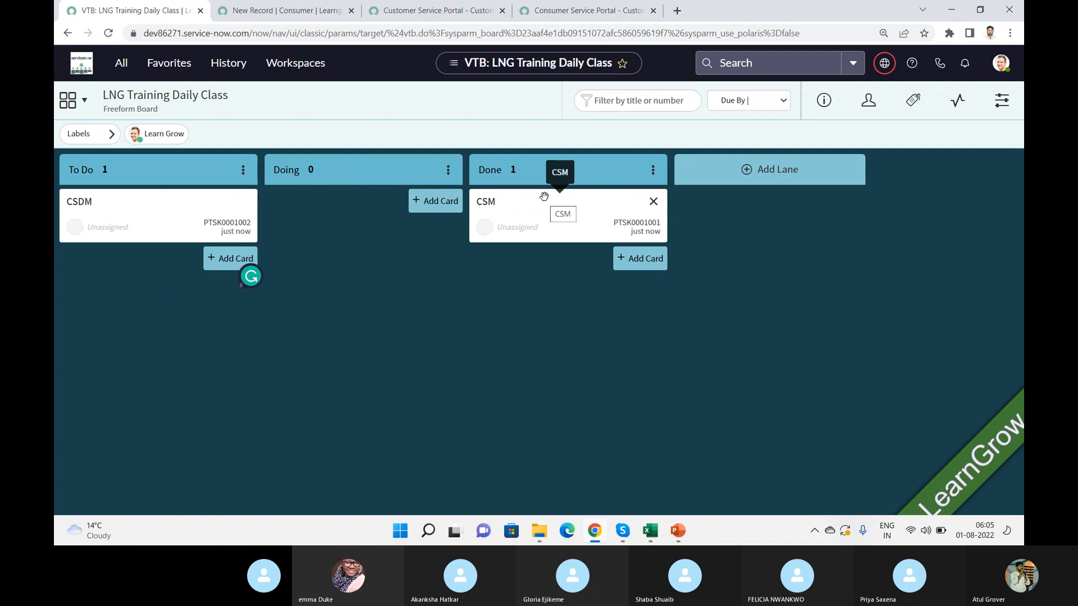
Step: Assign LNG Batch8 as the primary assignee of the CSDM card
left_click(105, 227)
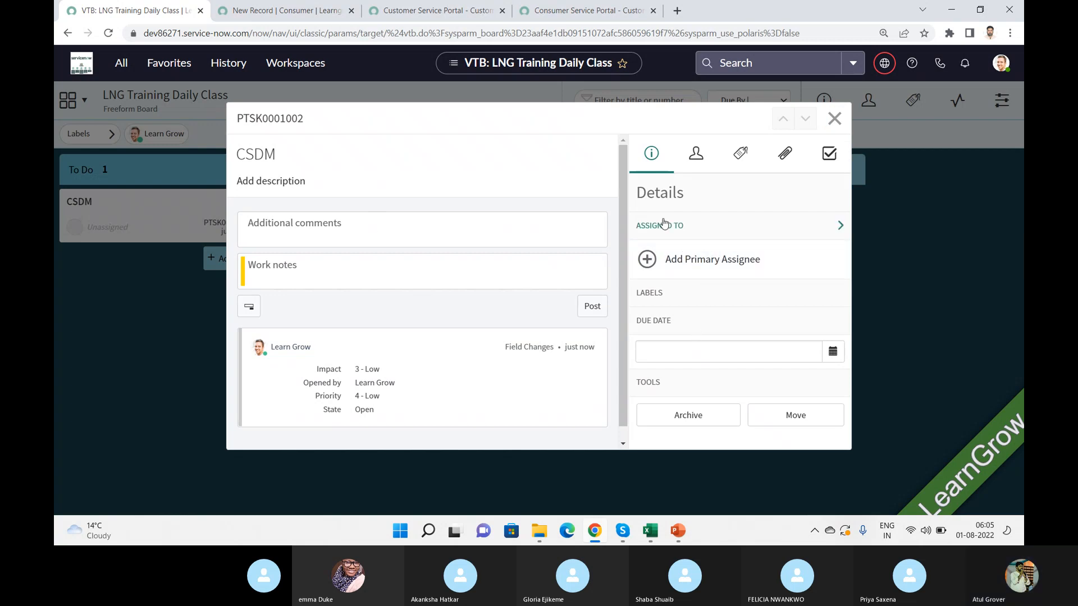
left_click(664, 226)
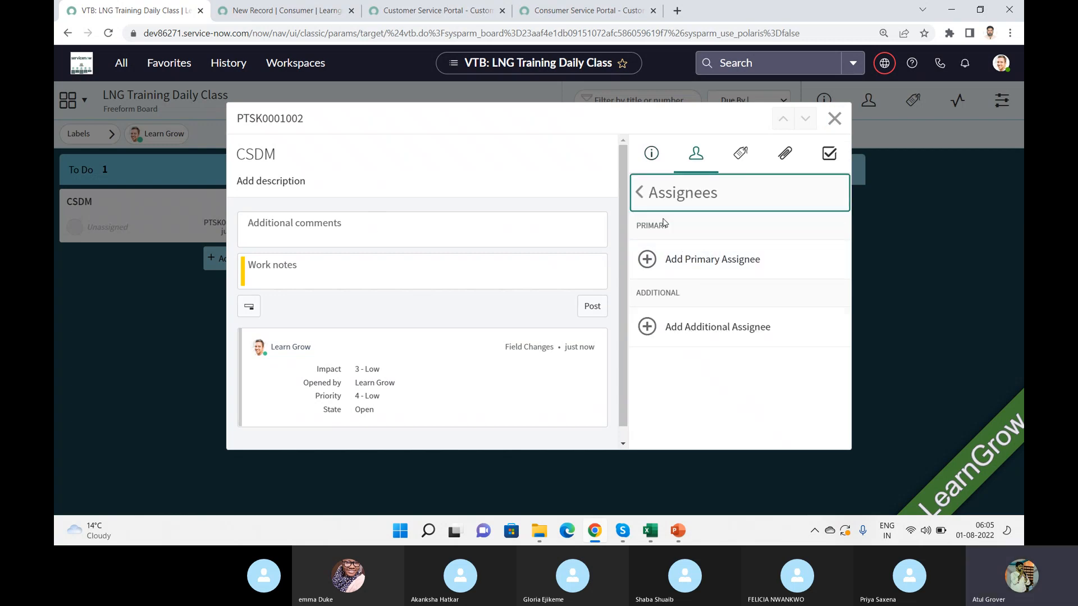
left_click(725, 264)
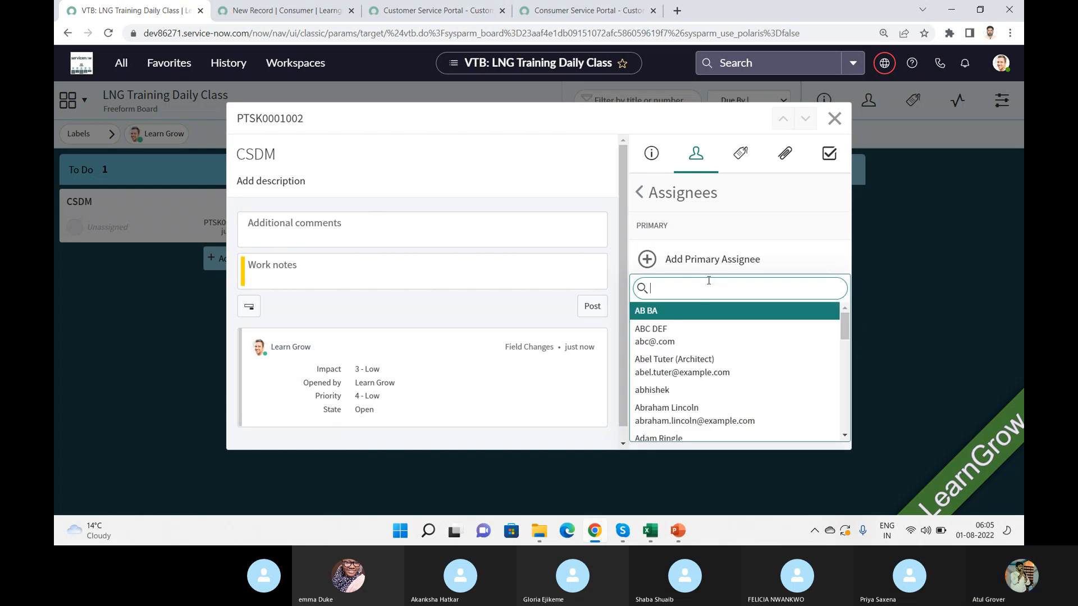
type("LNG")
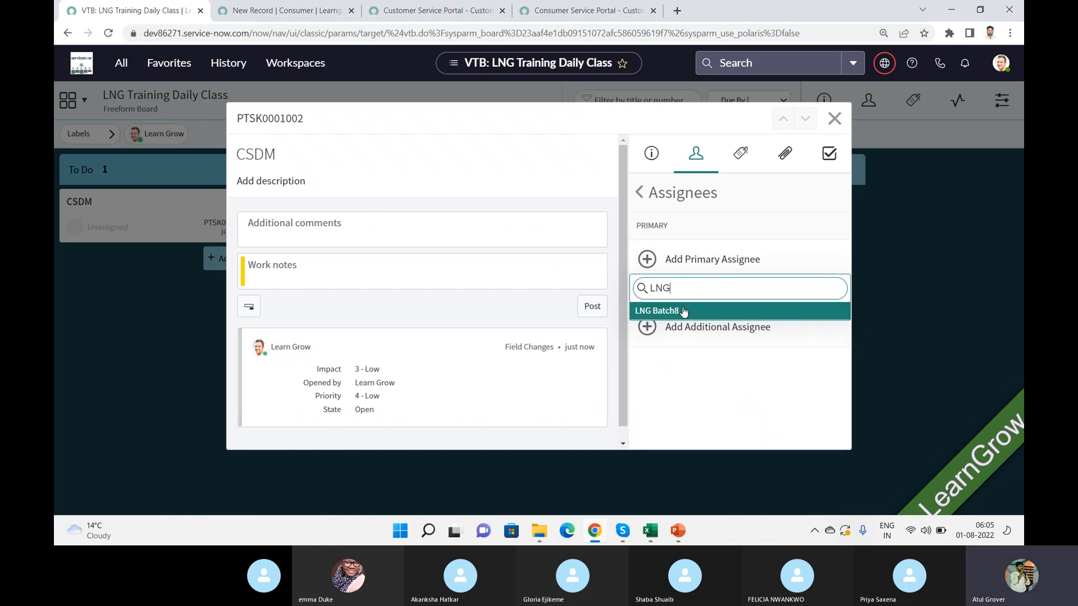
left_click(683, 312)
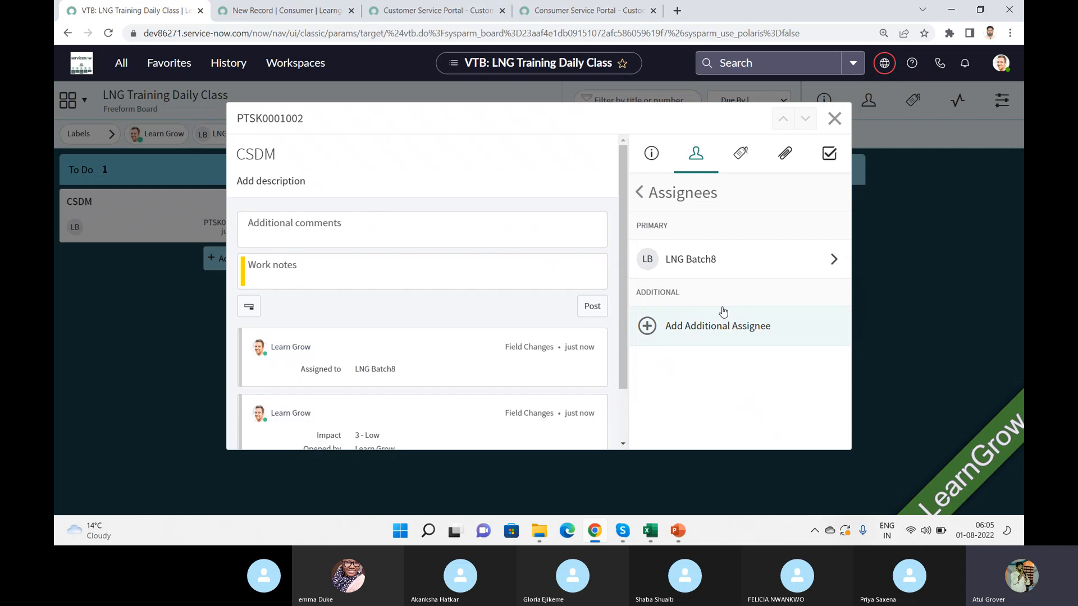
left_click(834, 119)
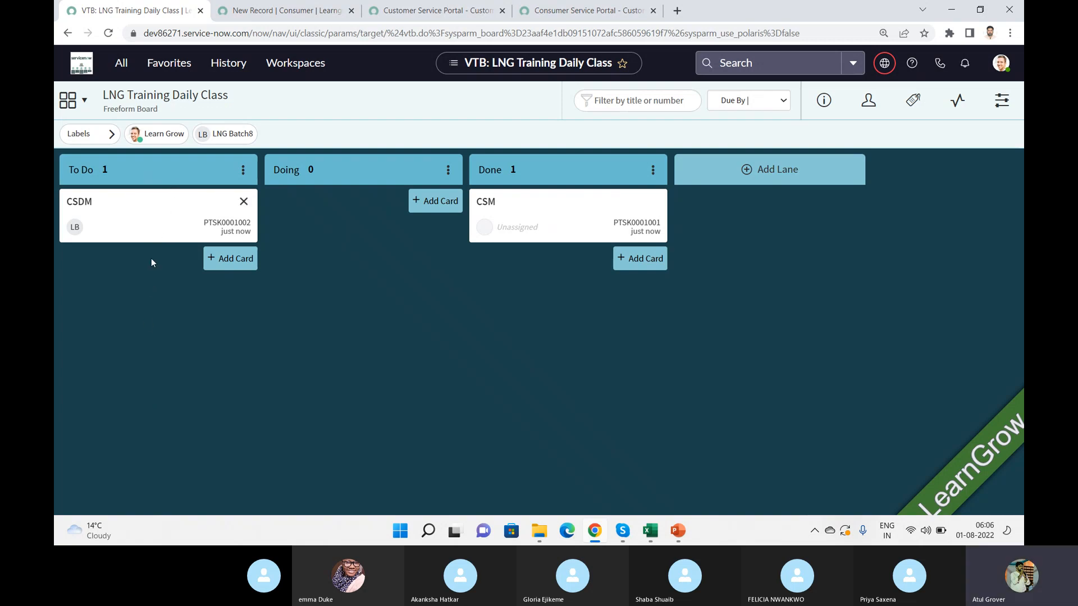
Step: Add a checklist to the CSDM card with the items Overvivew, Servcies and Offering
left_click(86, 232)
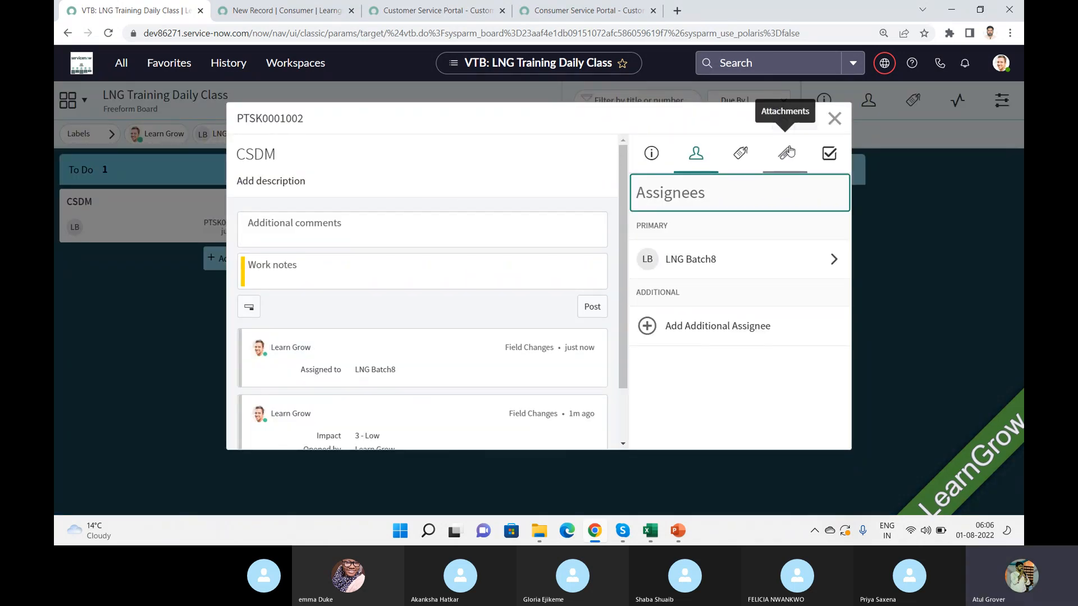
left_click(829, 157)
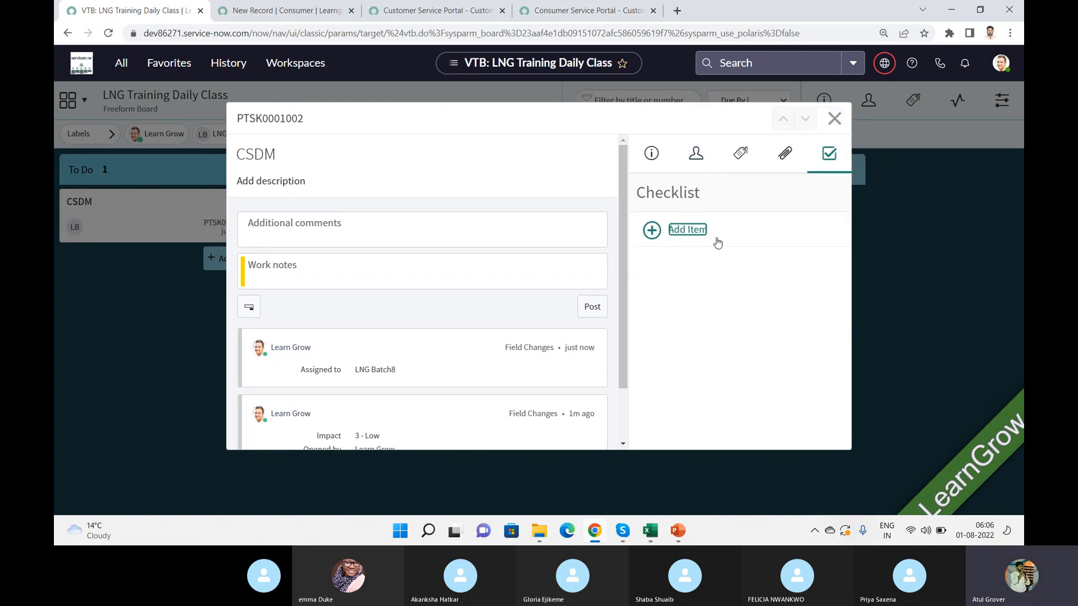
left_click(690, 230)
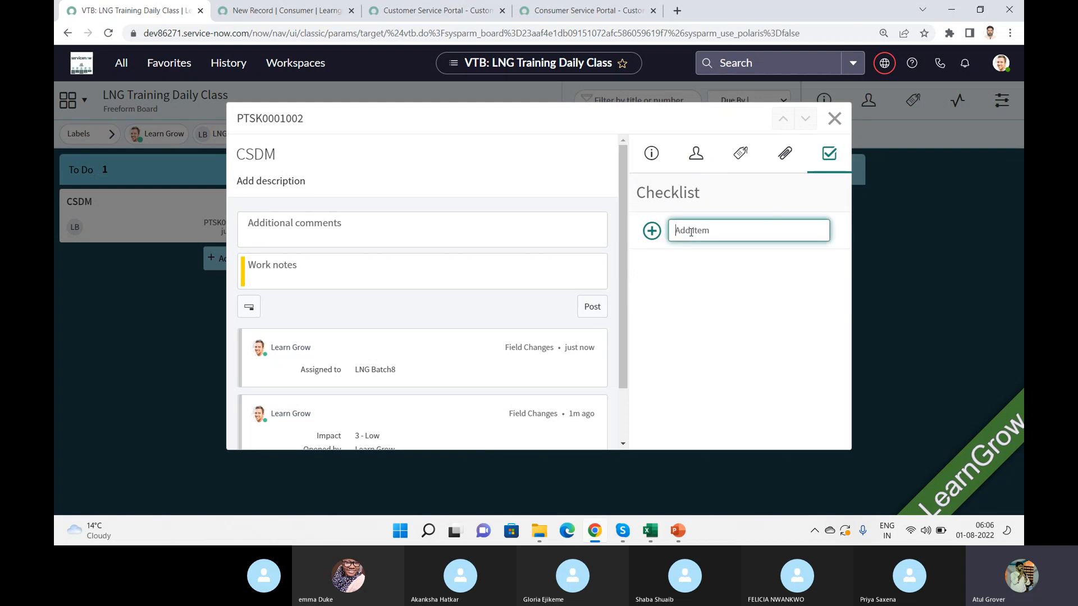
type("Overview")
left_click(651, 231)
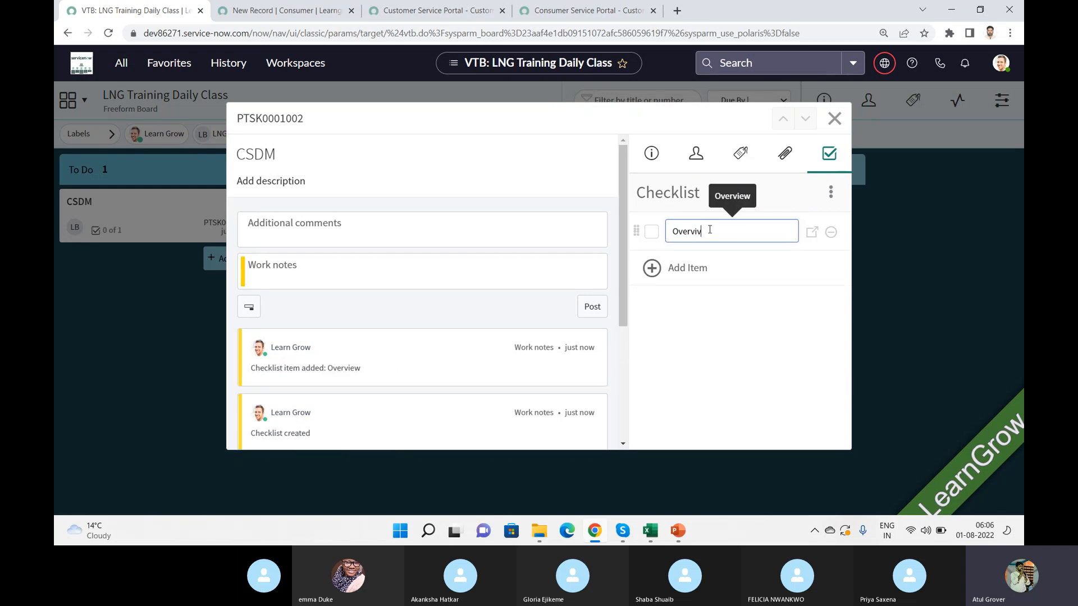
left_click(694, 268)
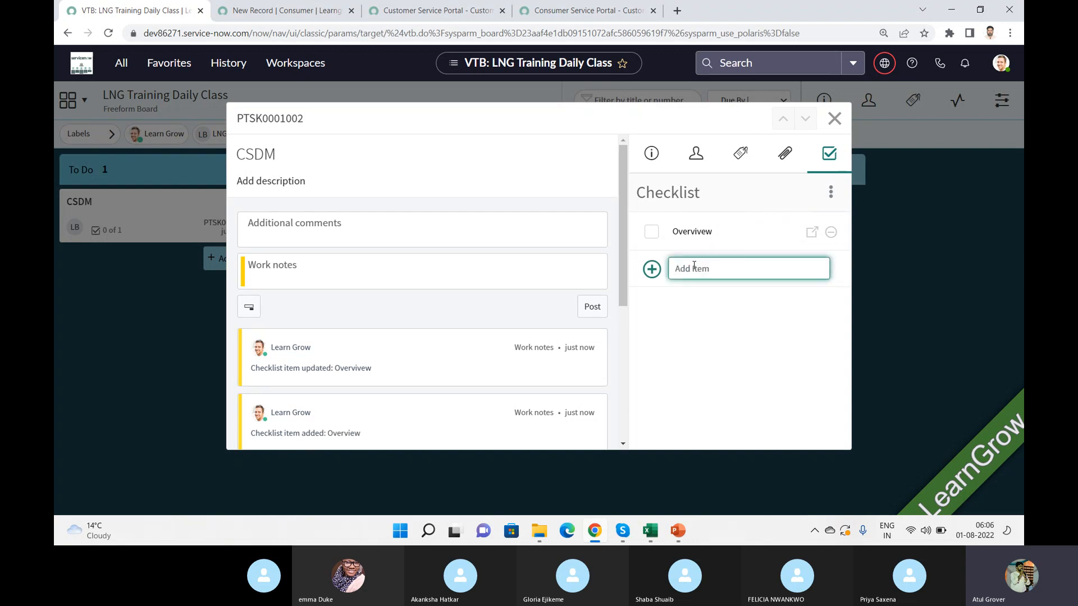
type("Servcies")
key("Return")
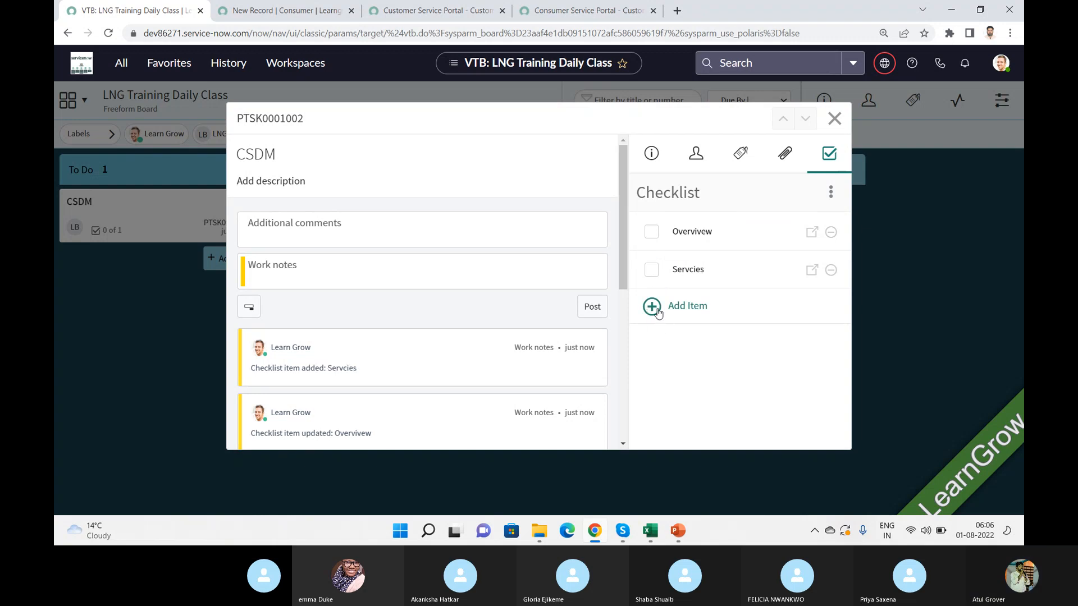
left_click(658, 311)
type("Offering")
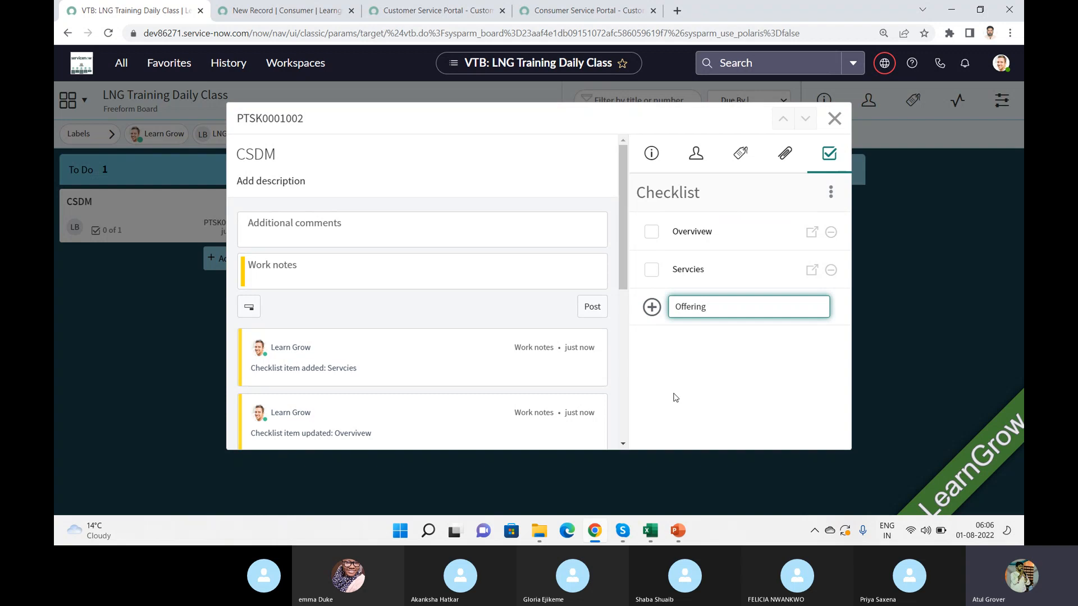
key("Return")
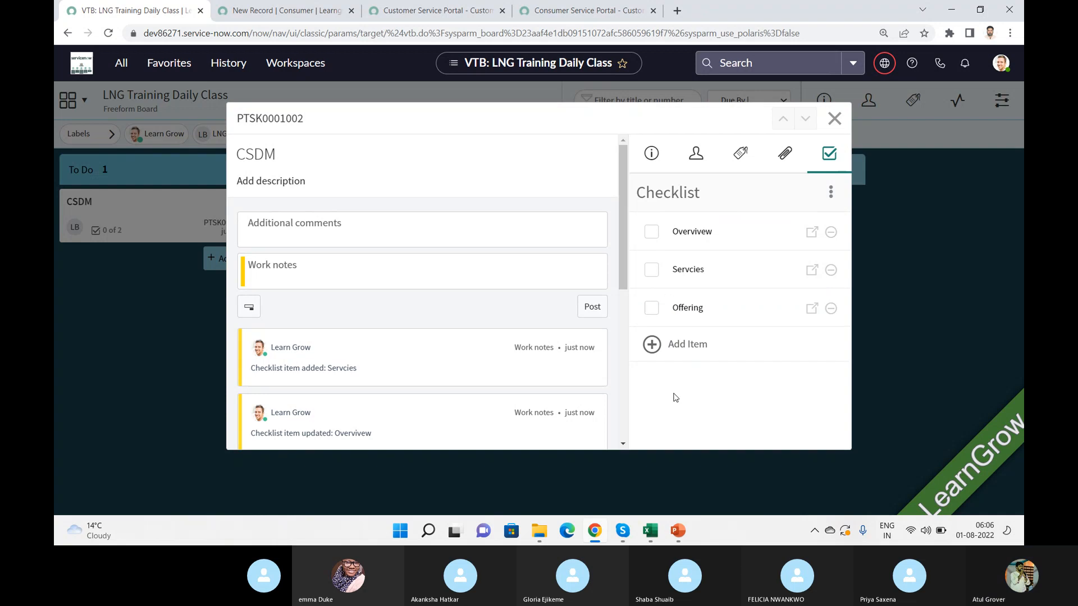
left_click(835, 119)
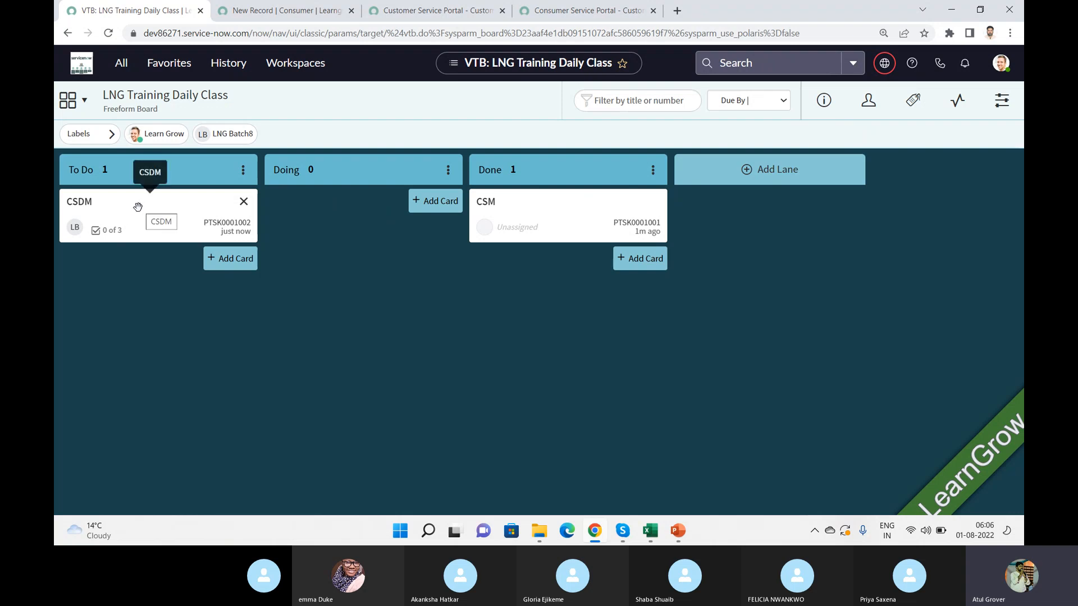
left_click_drag(133, 206, 552, 273)
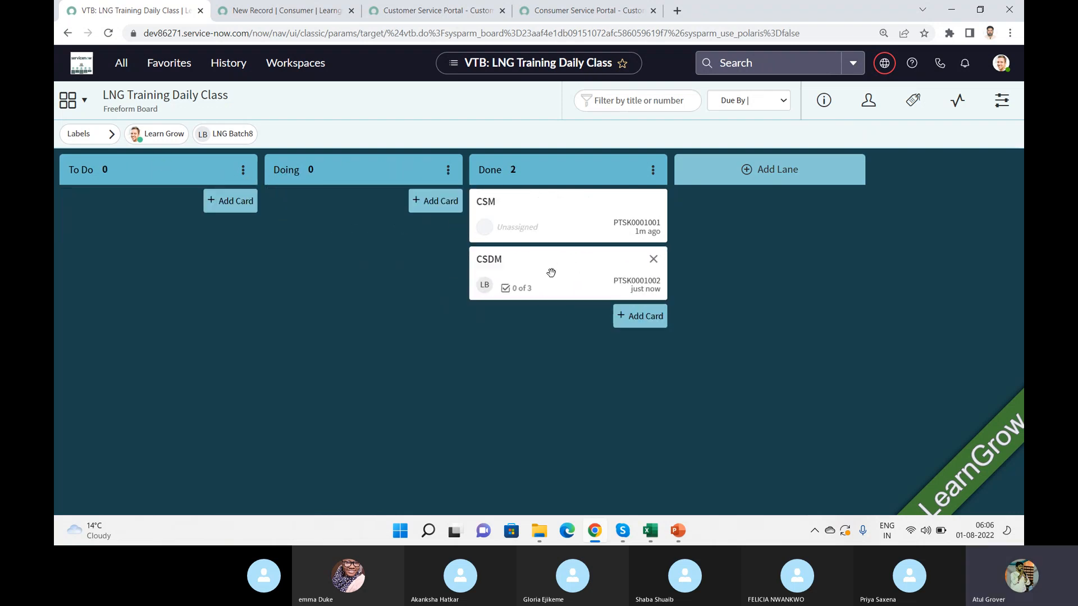
left_click(507, 288)
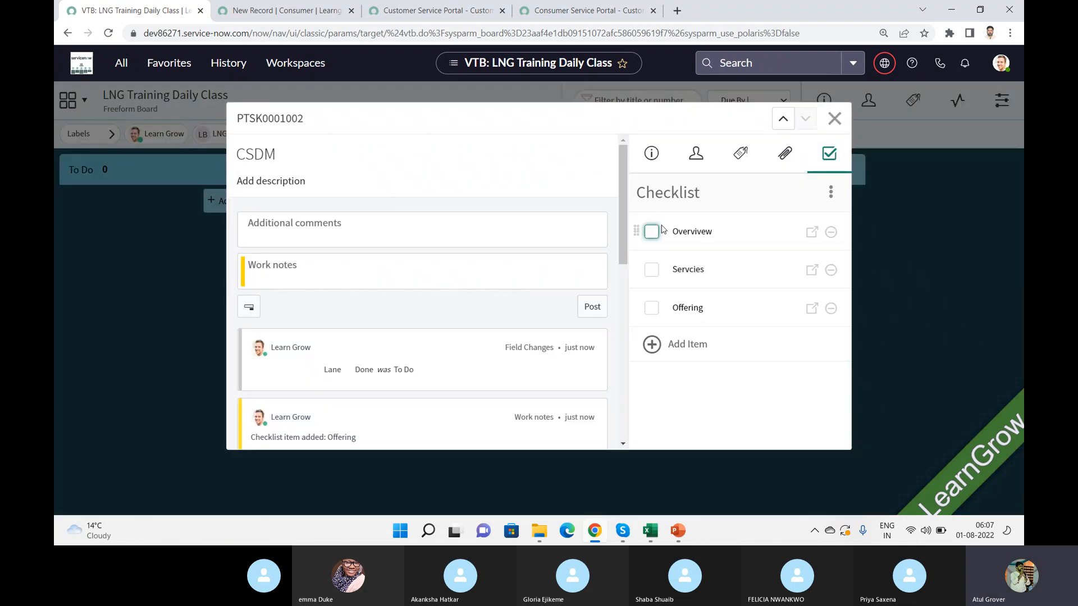
left_click(651, 232)
left_click(651, 232)
left_click(834, 118)
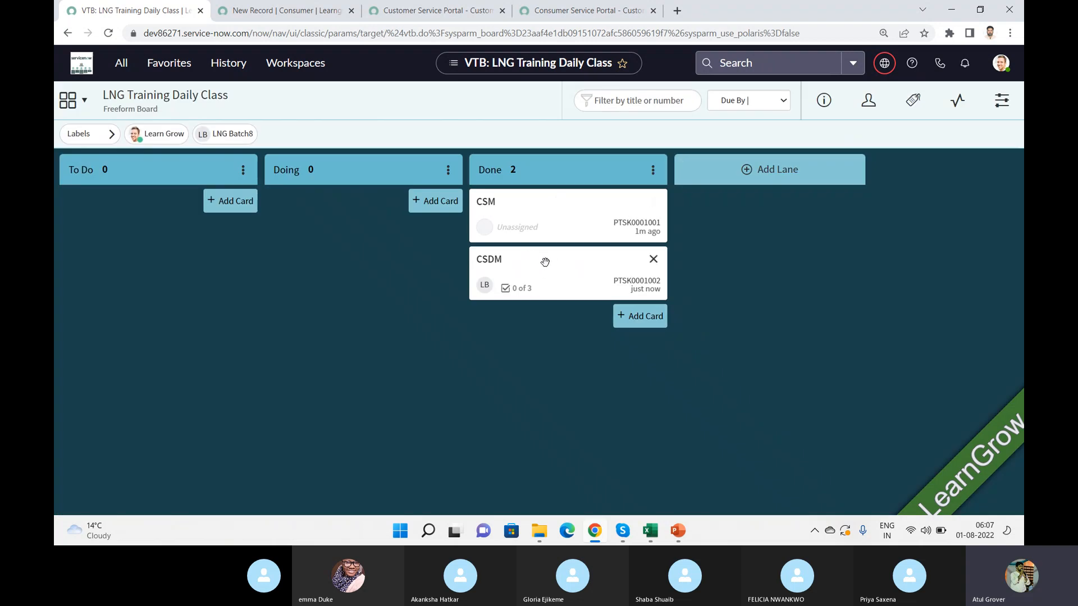
left_click_drag(545, 262, 148, 204)
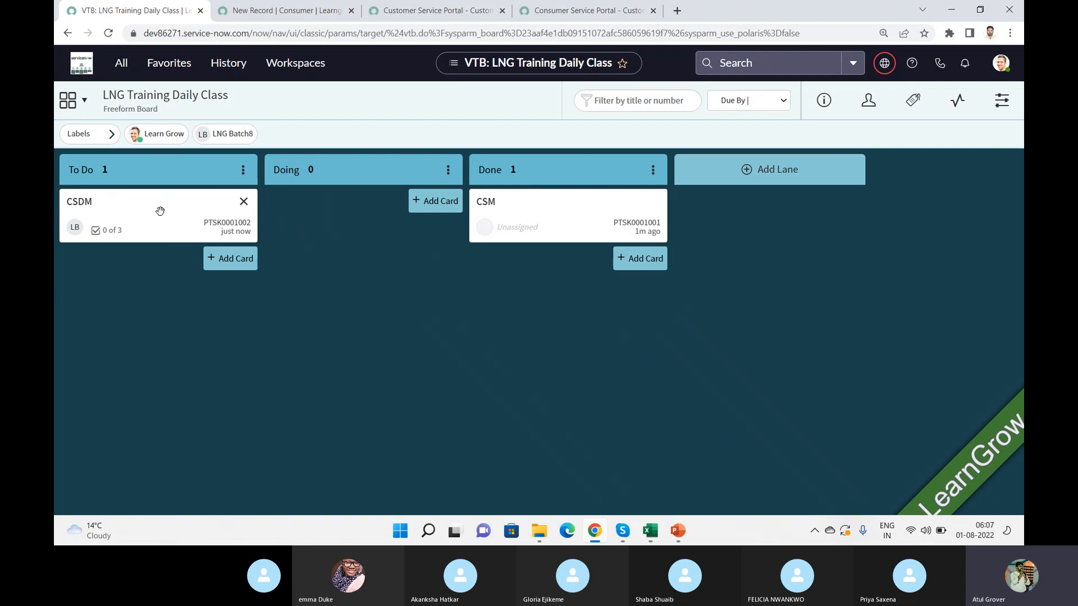
Step: Check off all three checklist items on the CSDM card and move the card from To Do to the Done lane
left_click(100, 229)
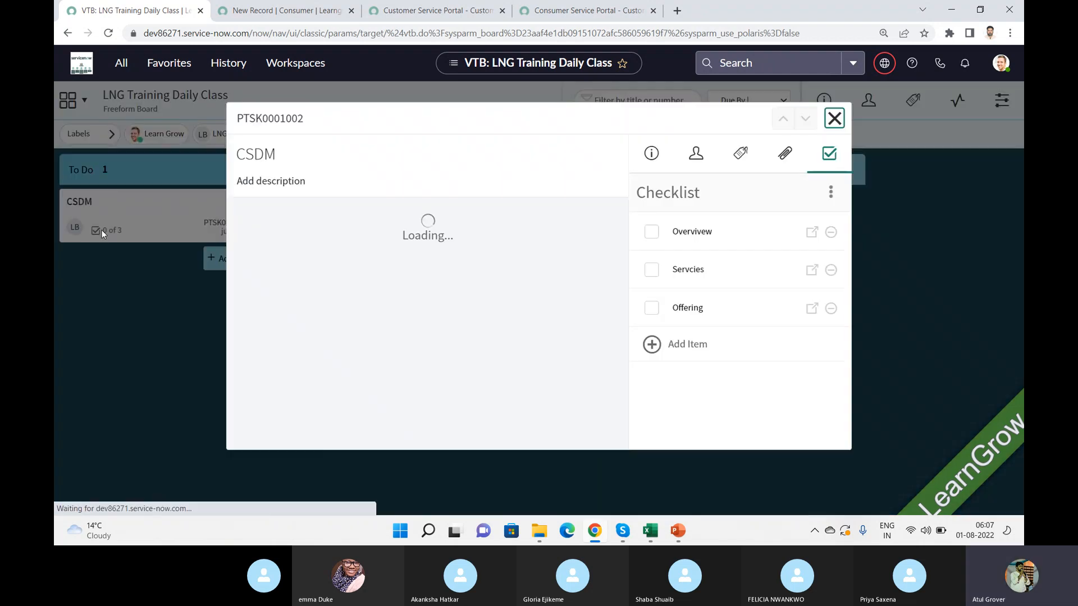
left_click(651, 236)
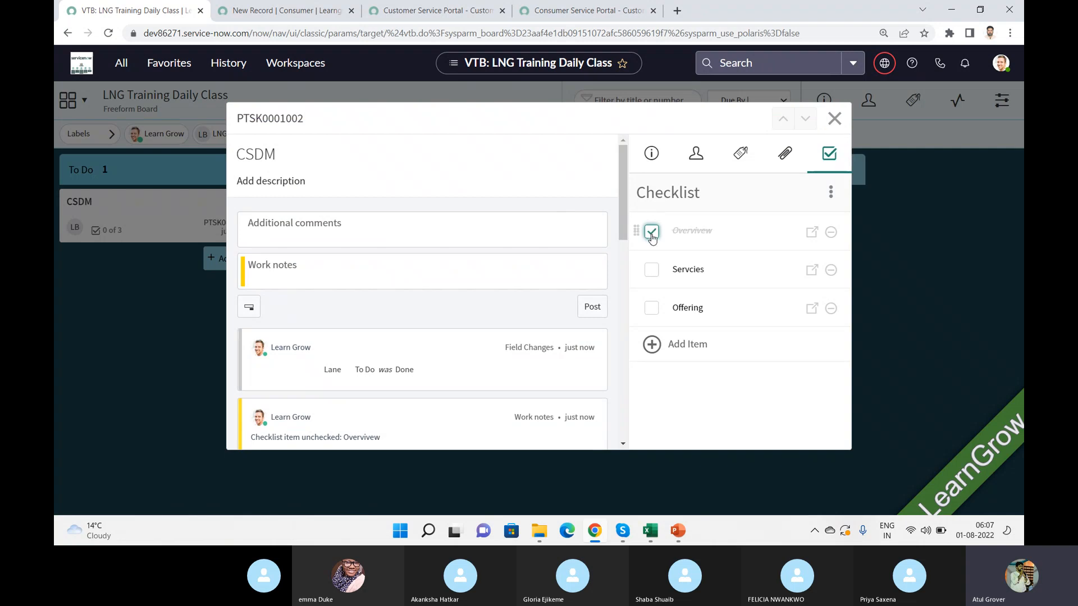
left_click(652, 273)
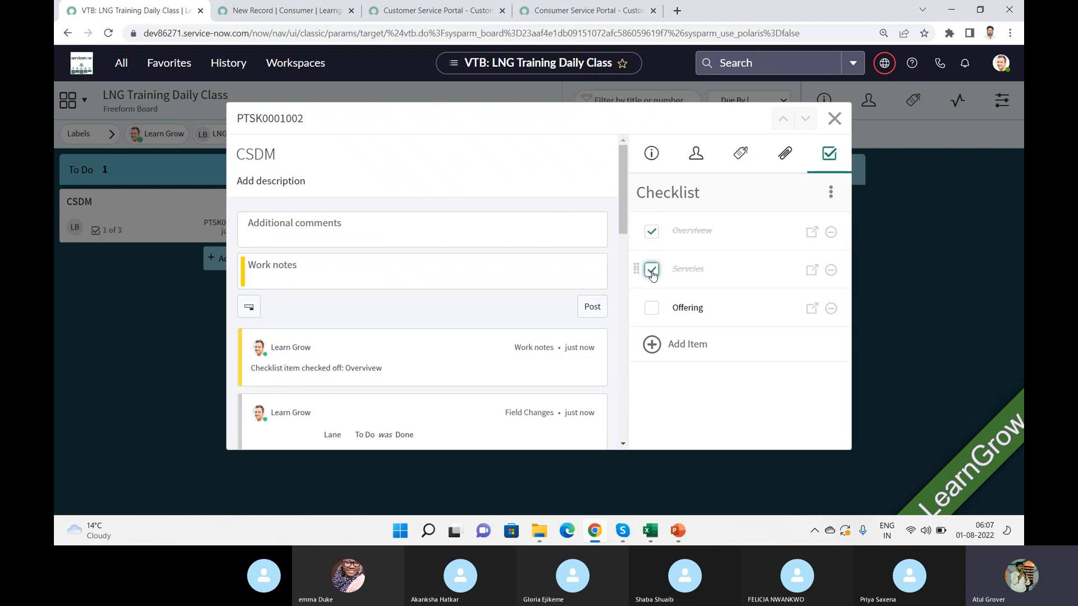
left_click(658, 313)
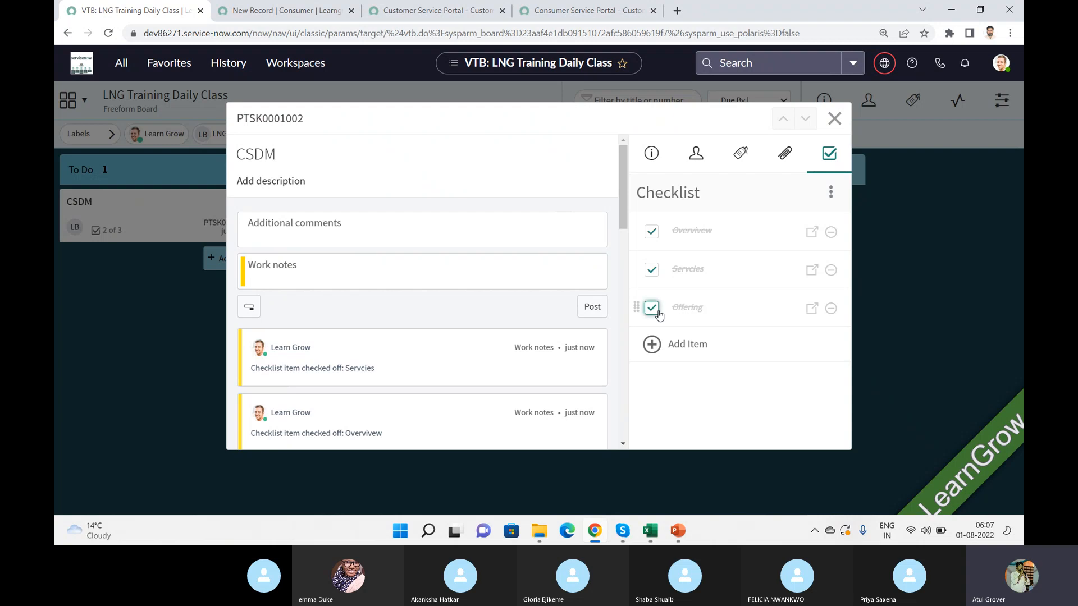
left_click(835, 119)
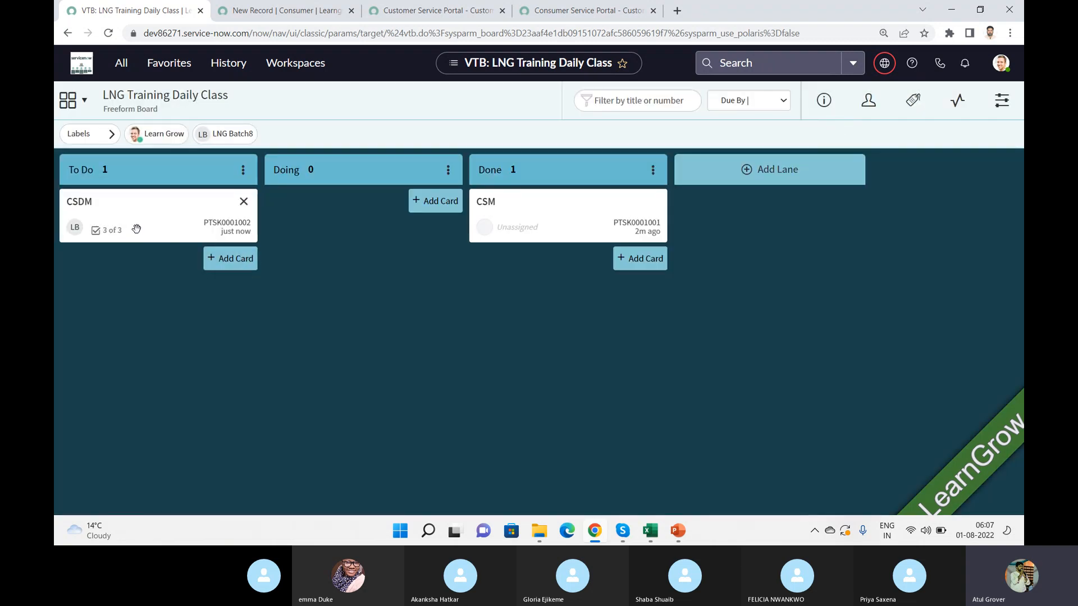
left_click_drag(147, 205, 556, 265)
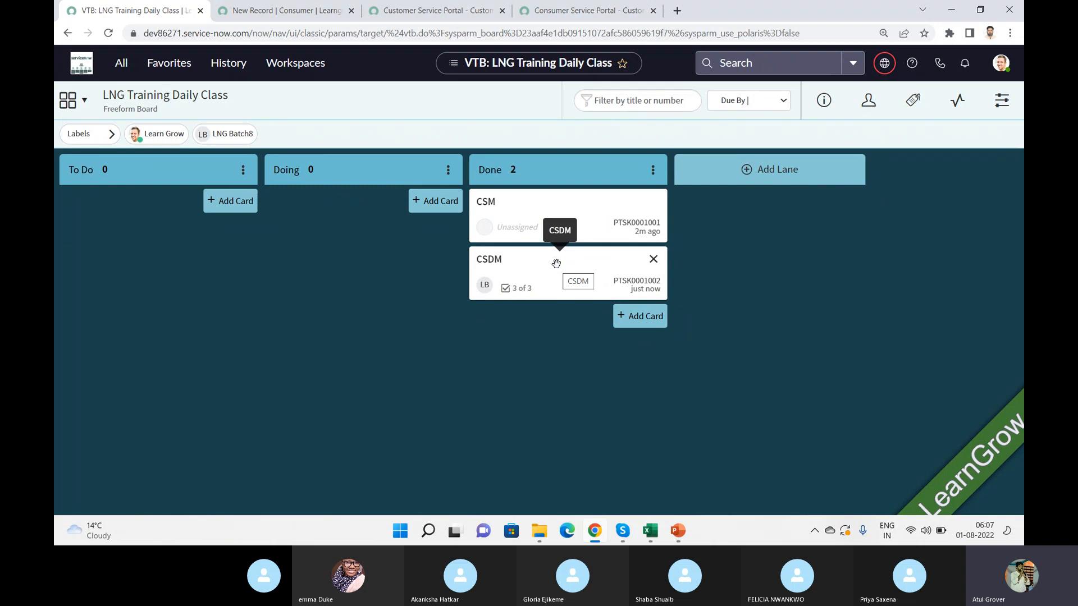
left_click(503, 168)
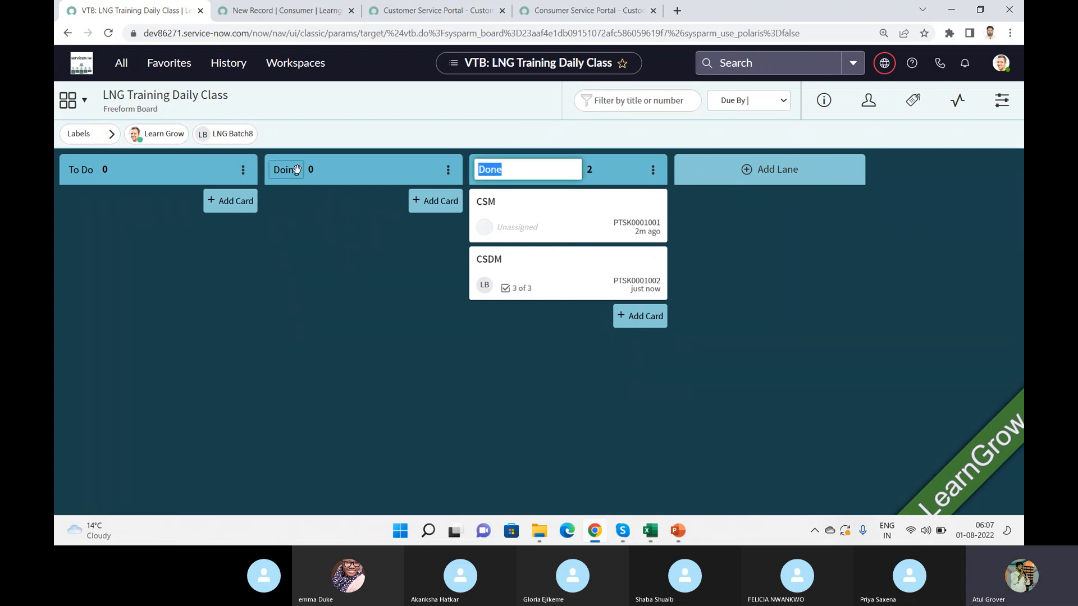
left_click(779, 209)
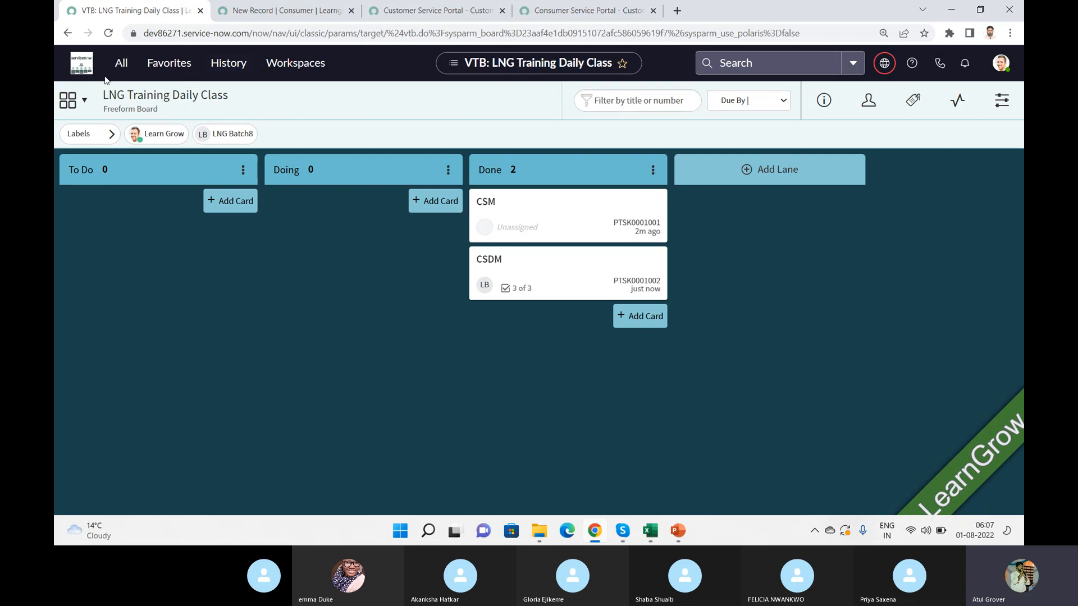
Step: Return to the Visual Task Boards overview and start creating a new Data Driven Board
left_click(122, 63)
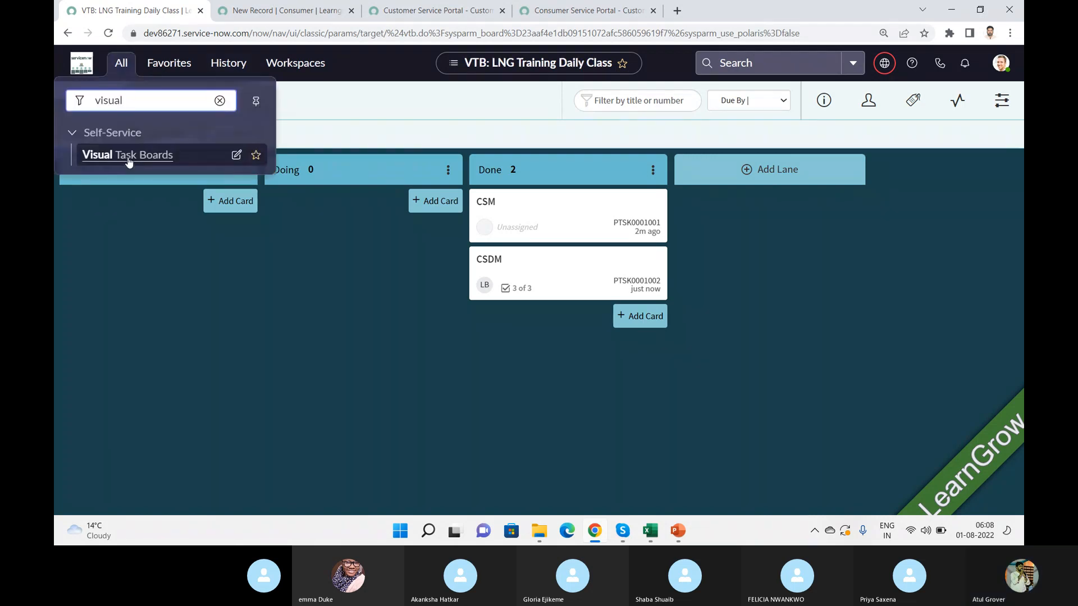
left_click(128, 156)
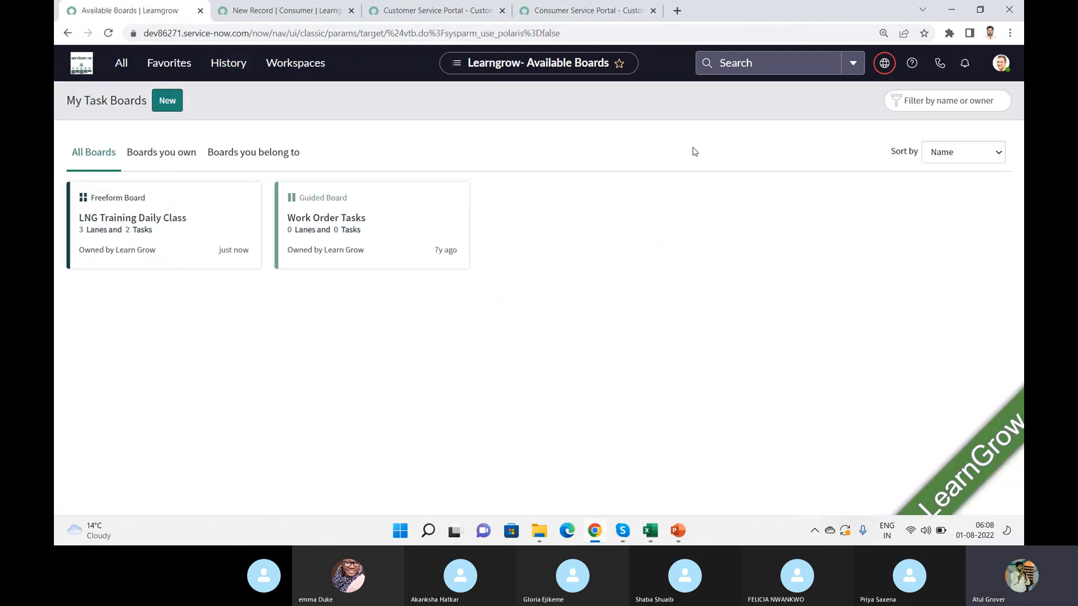
left_click(167, 100)
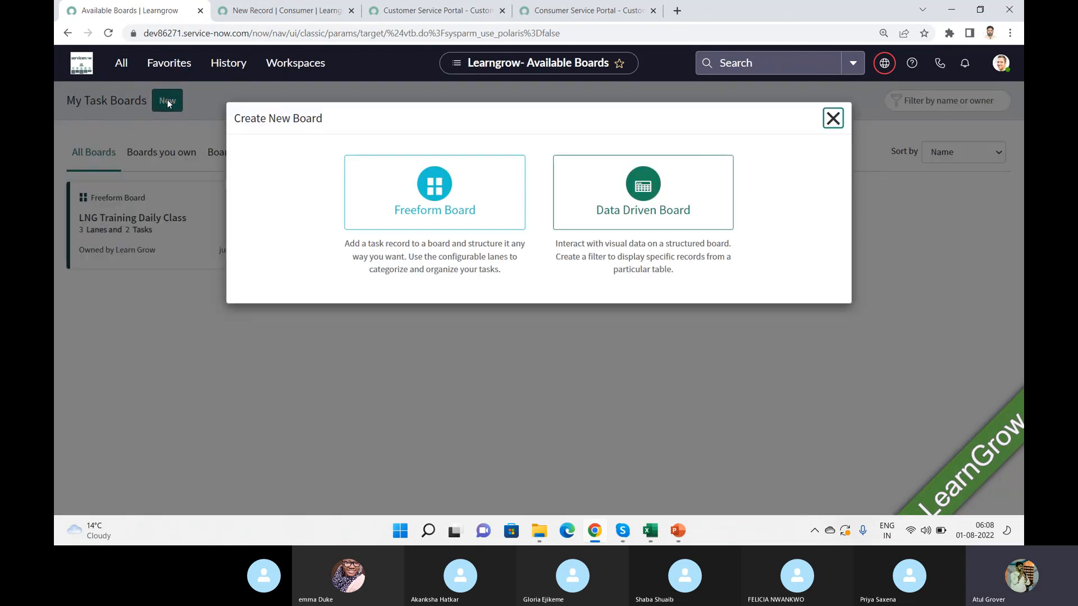
left_click(648, 179)
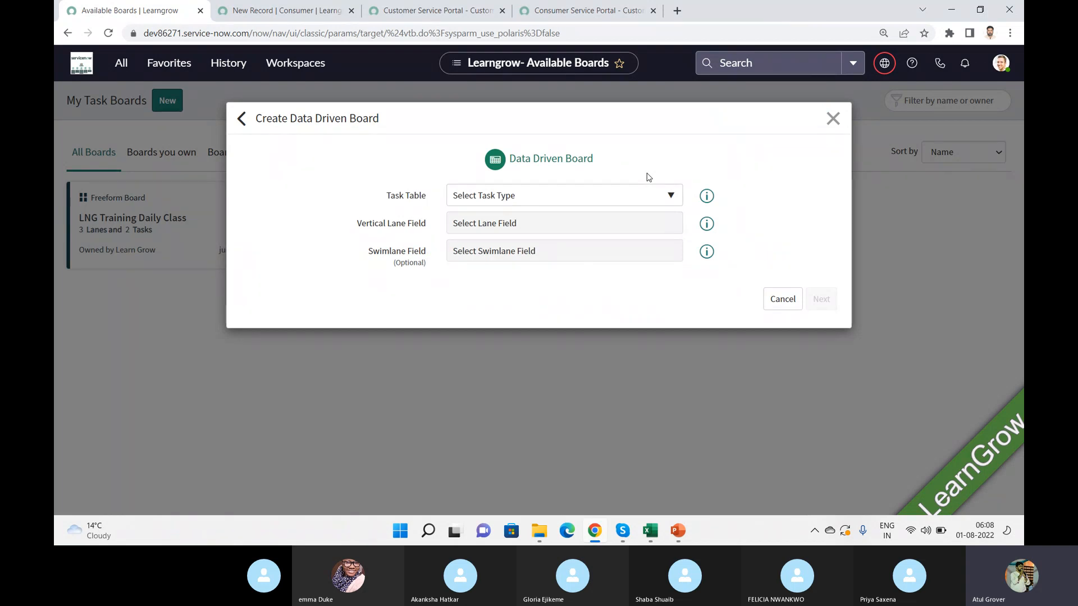
Step: Create the data driven board on the Incident table with State as the vertical lane field and no filter conditions
left_click(623, 190)
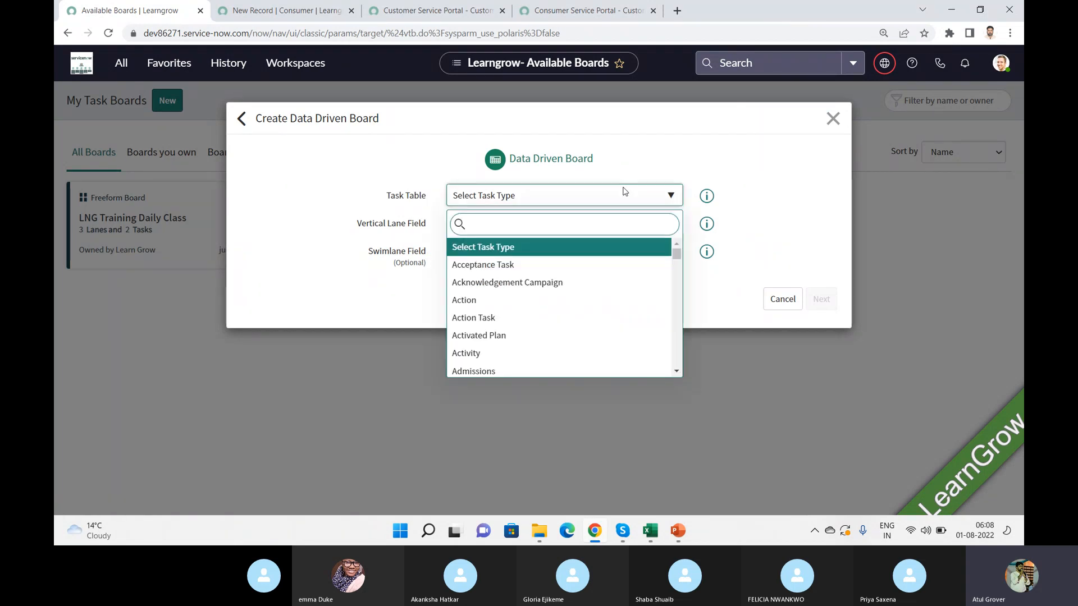
type("inci")
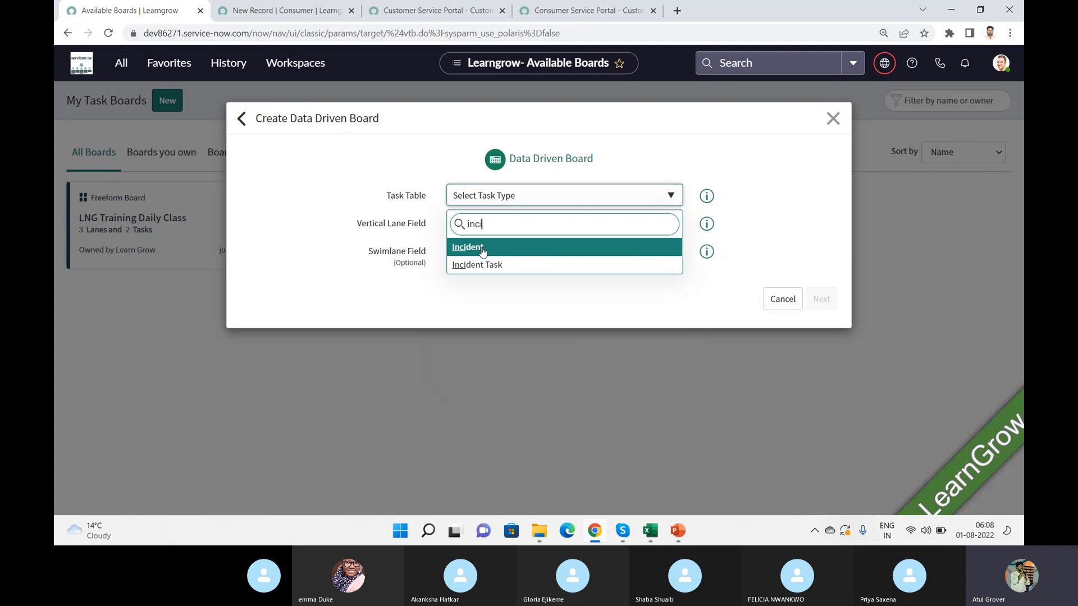
left_click(480, 251)
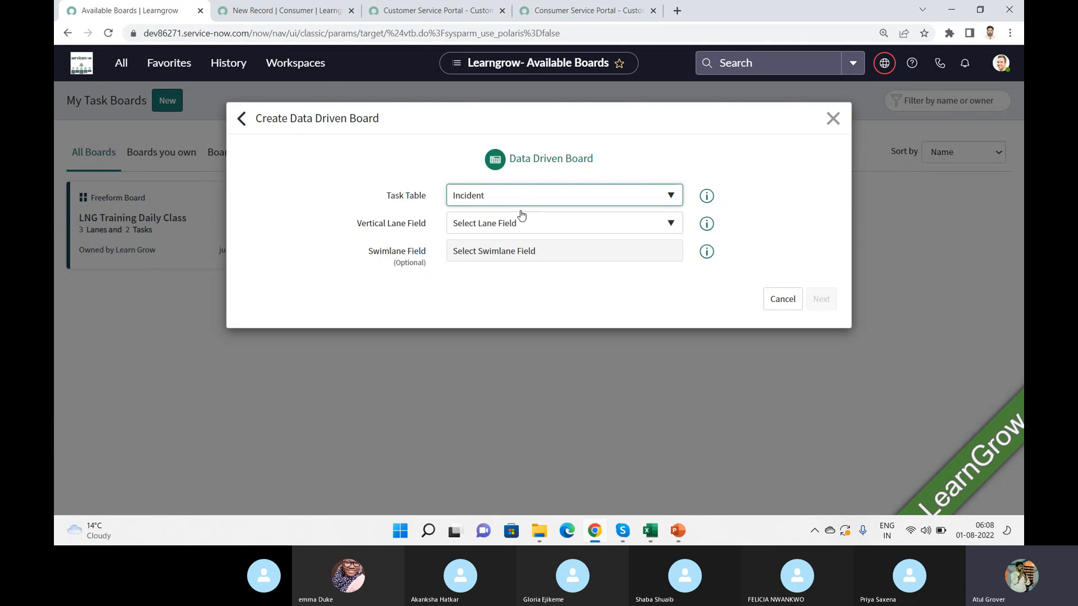
left_click(511, 225)
type("state")
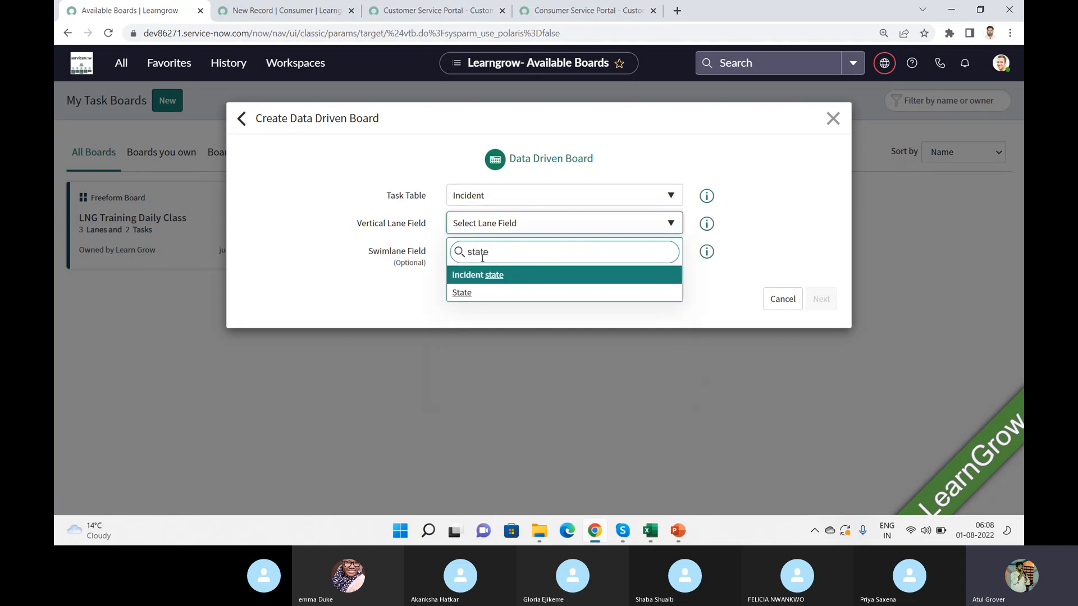
left_click(469, 293)
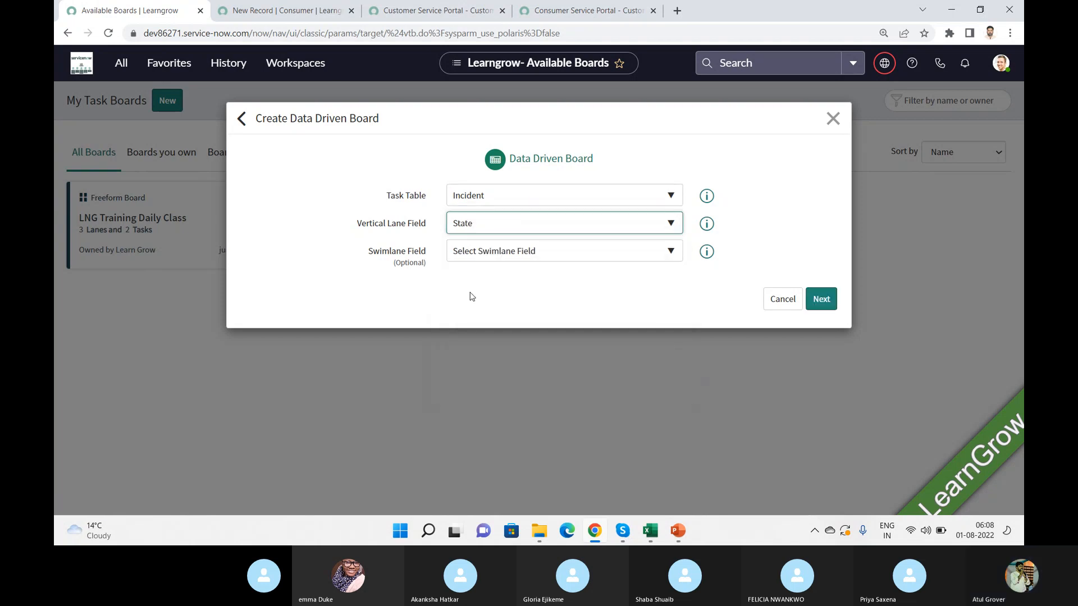
left_click(819, 297)
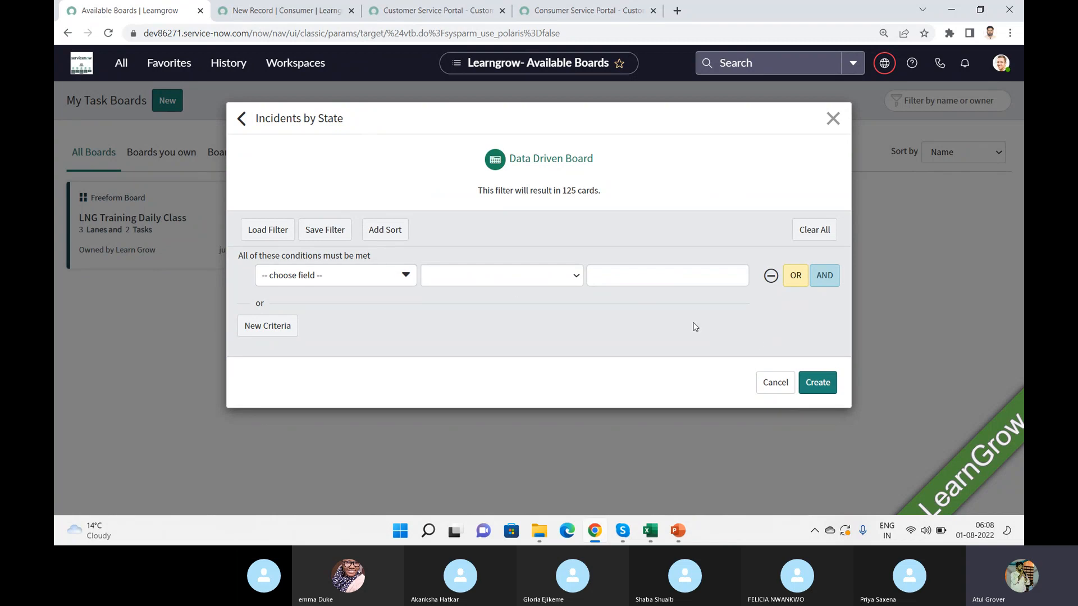
left_click(823, 384)
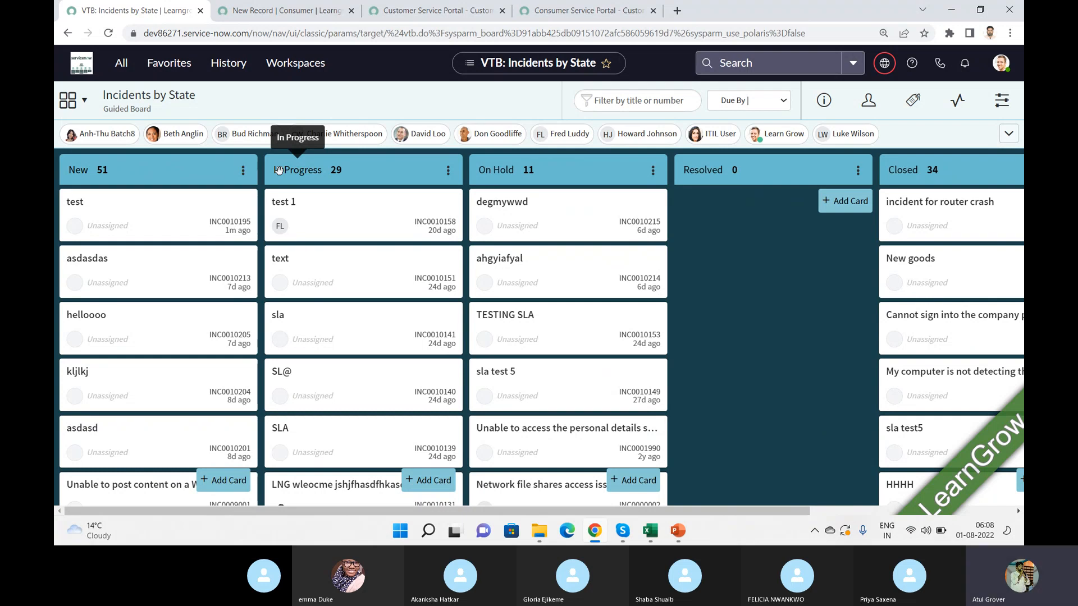
Step: Examine the new incident form for adding a card to the New lane, and close it without saving
left_click(230, 481)
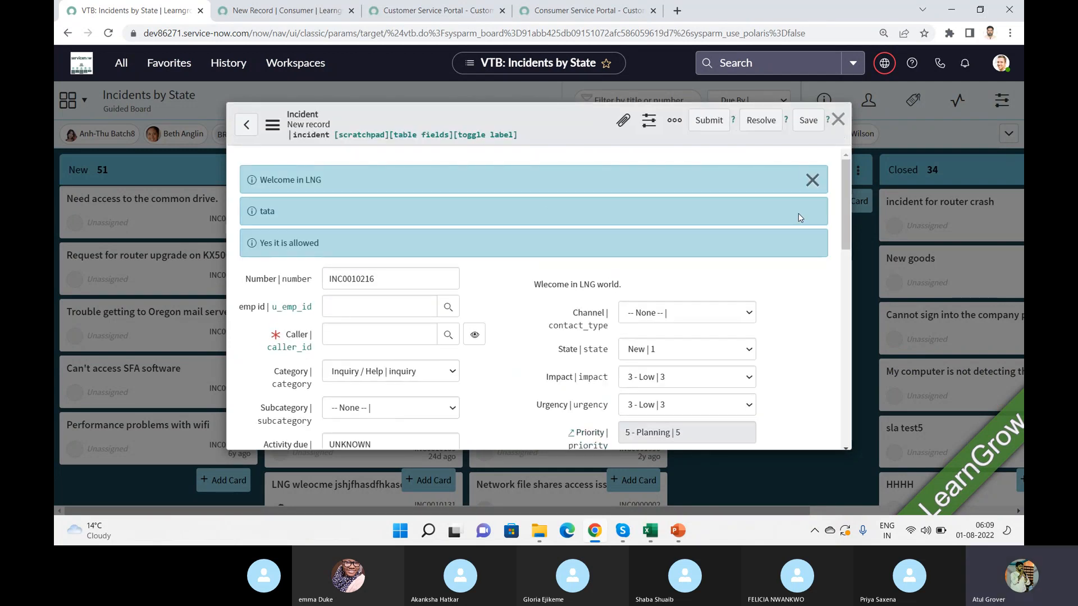
left_click_drag(845, 186, 848, 378)
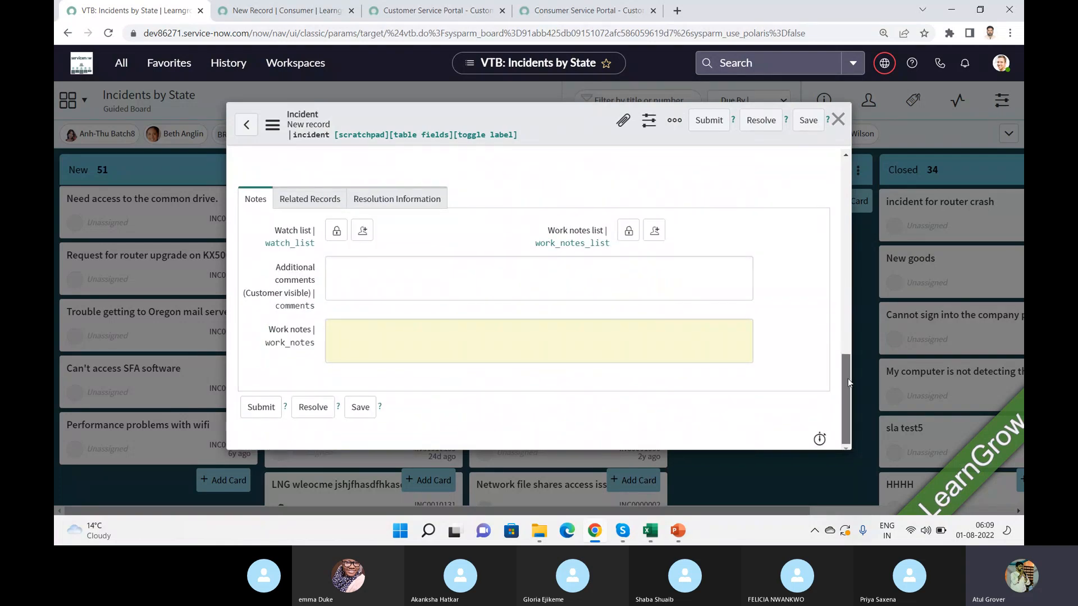
left_click(837, 121)
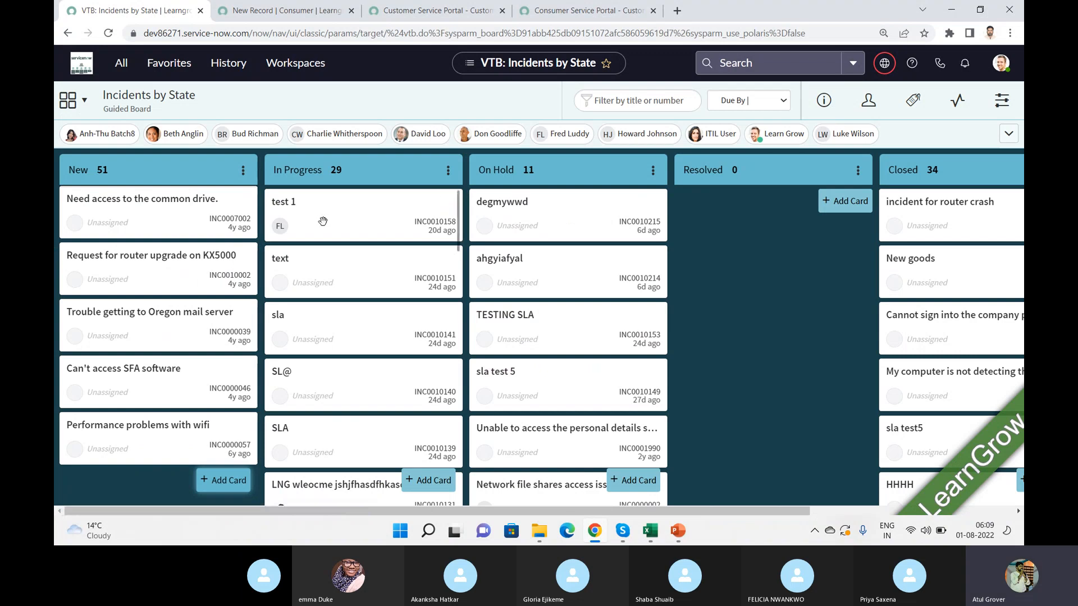
Step: Try to move the test 1 incident card from the In Progress lane to the Resolved lane
left_click_drag(323, 219, 716, 226)
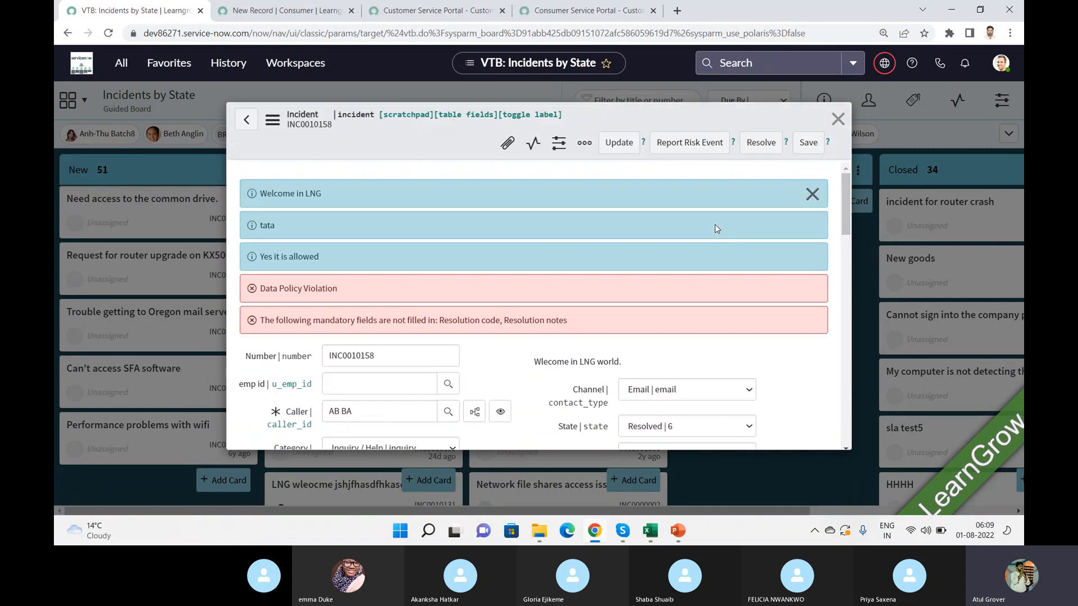
left_click_drag(845, 191, 846, 331)
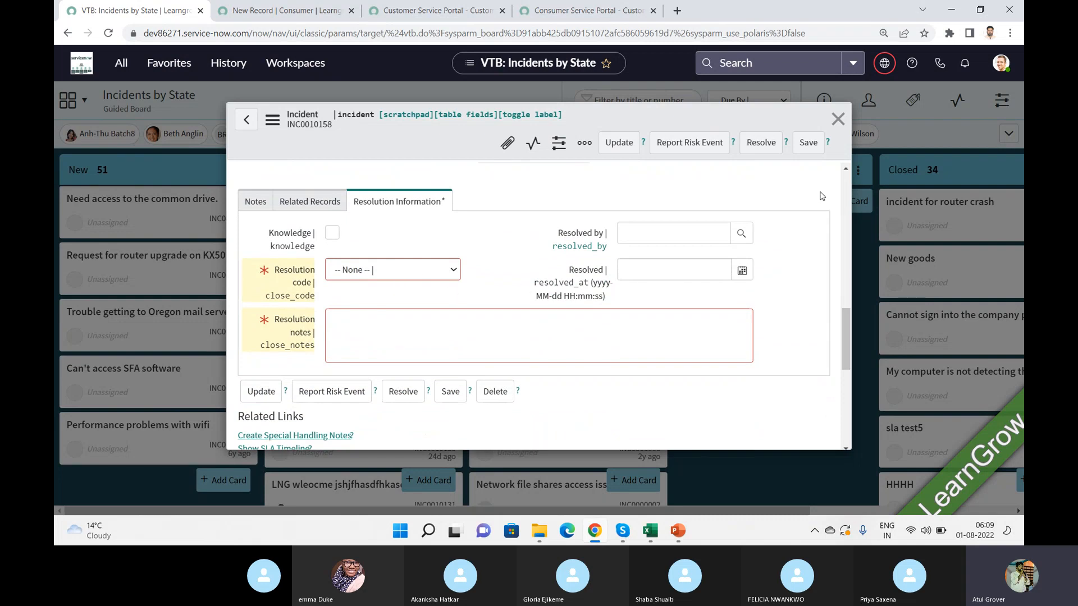
left_click(838, 119)
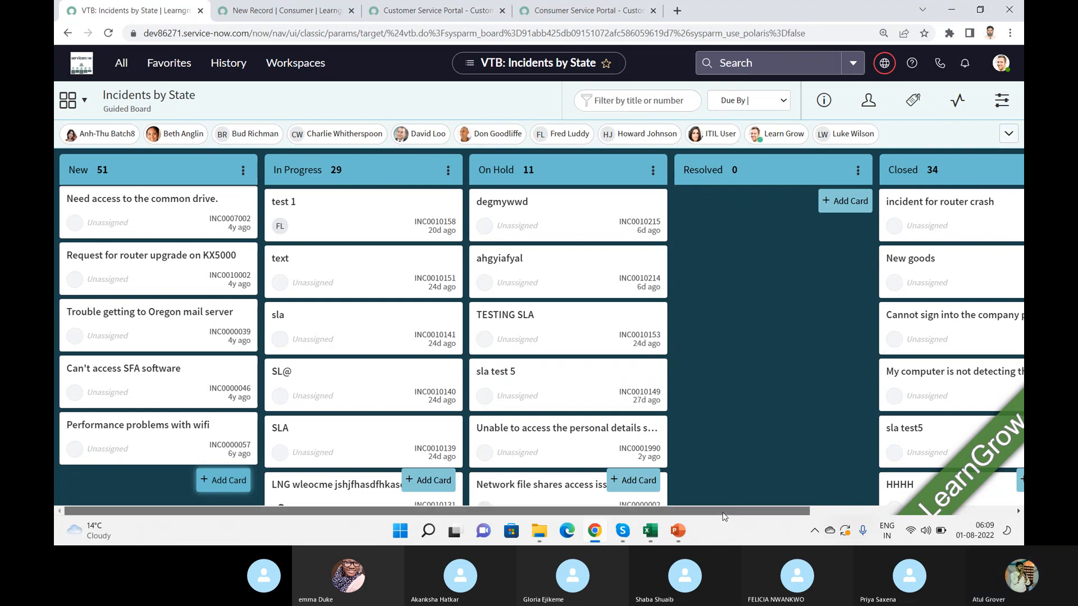
Step: Move the Performance problems with wifi card from the New lane to the Canceled lane
left_click_drag(725, 514, 561, 527)
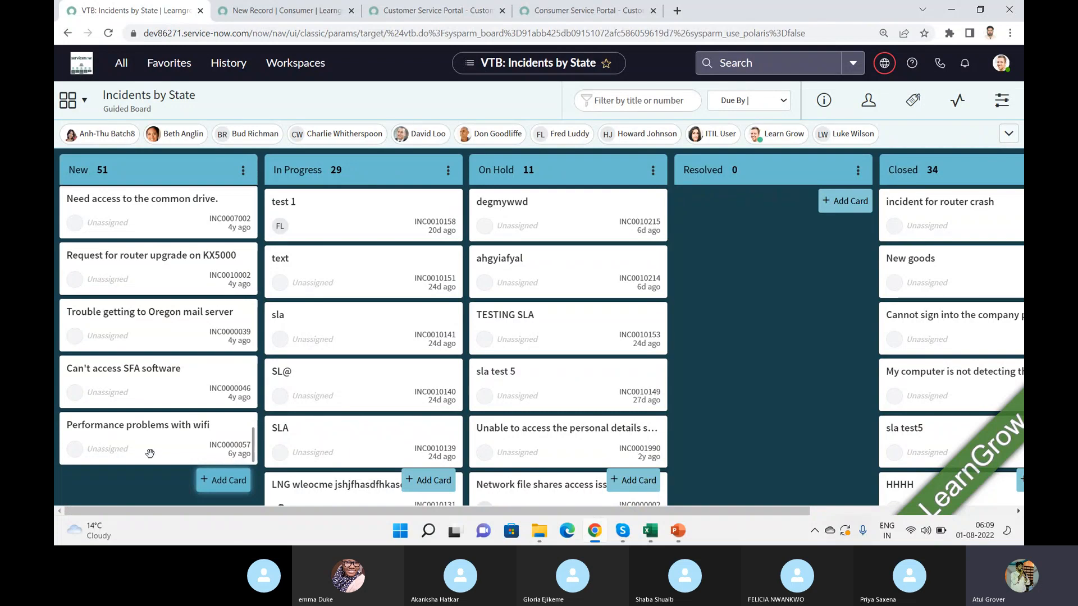
left_click_drag(229, 461, 919, 224)
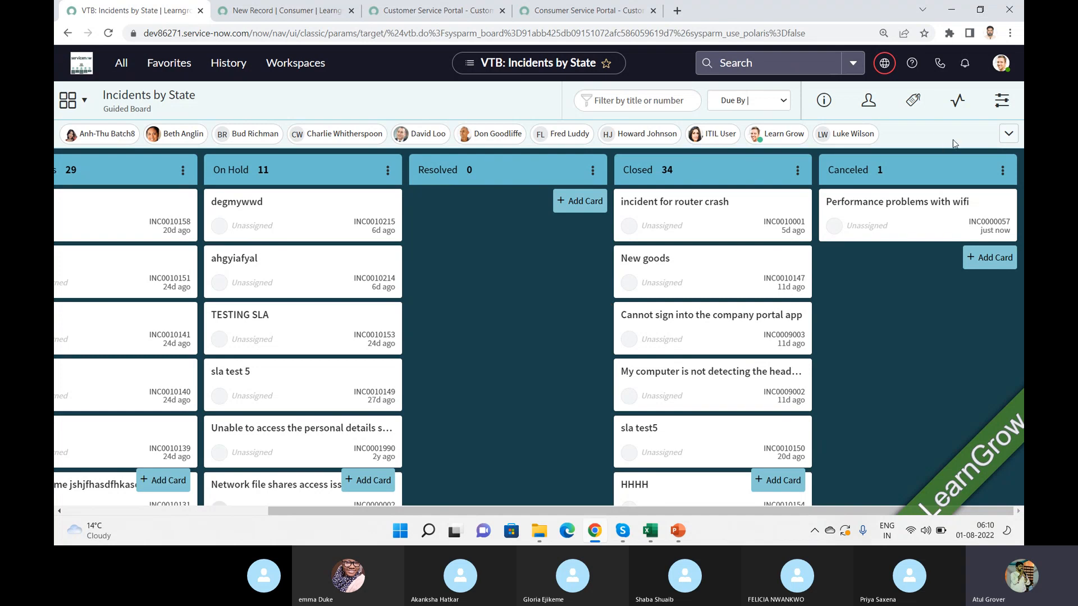
Step: Configure the board to show SLAs on the cards and labels in the quick panel
left_click(1003, 102)
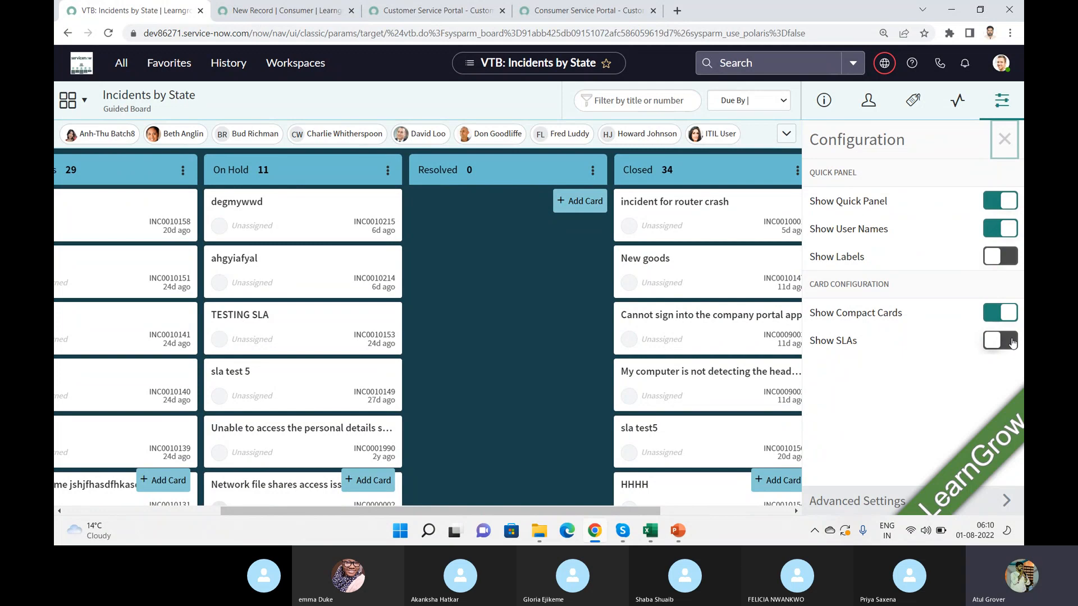
left_click(1011, 342)
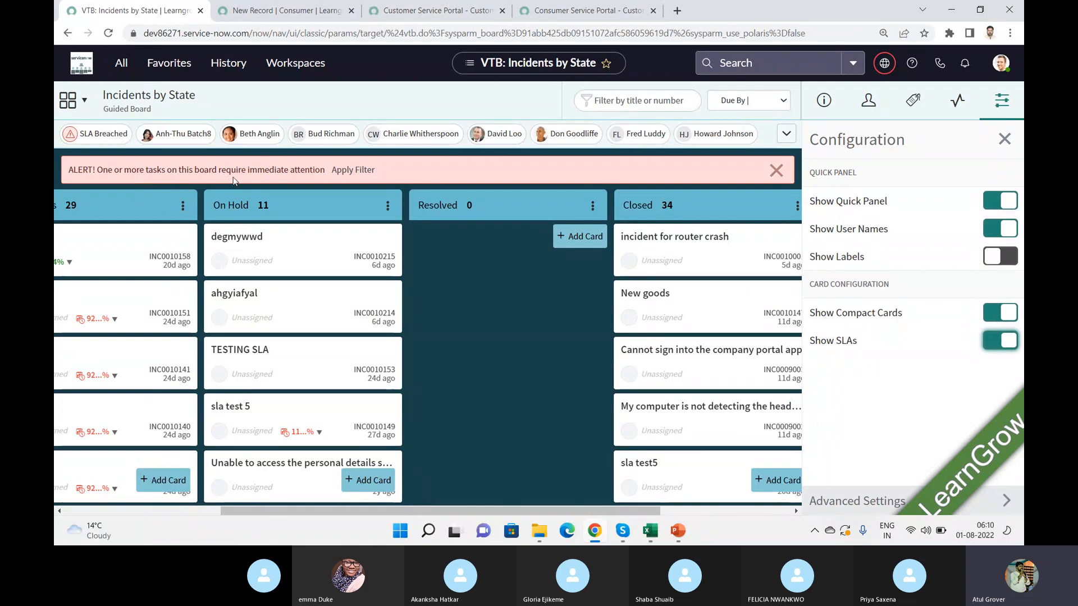
left_click(1016, 258)
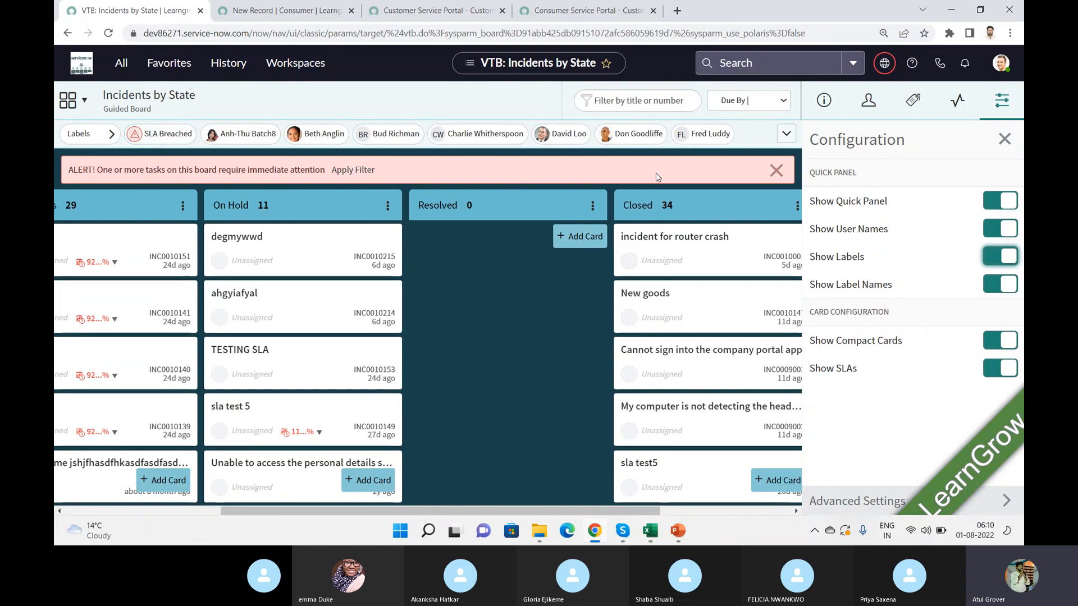
left_click(1004, 139)
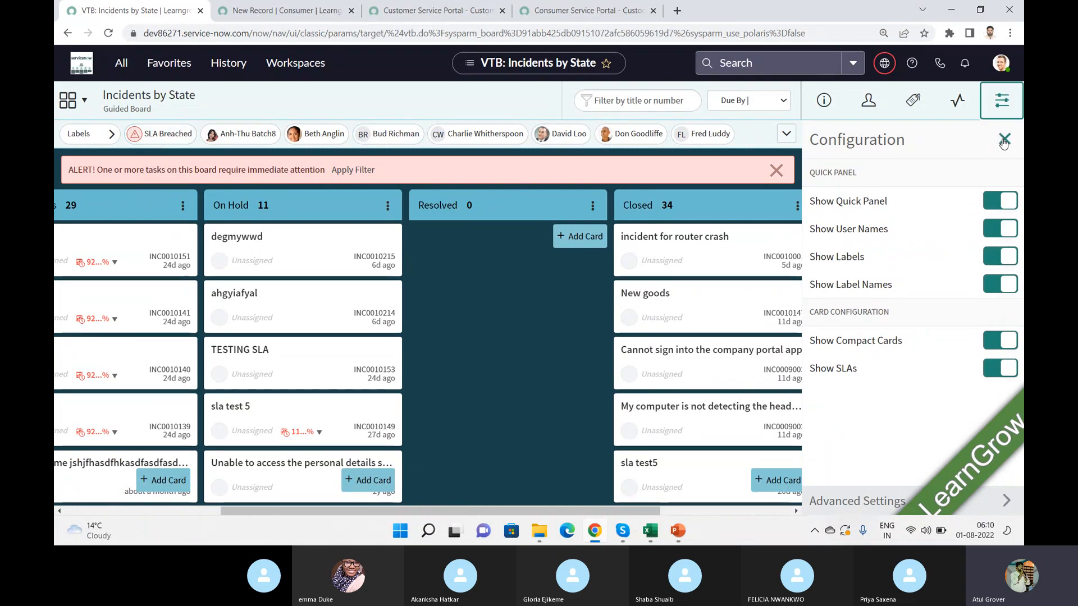
Step: Edit the board filter by adding a condition on the Created field with the between operator
left_click(825, 104)
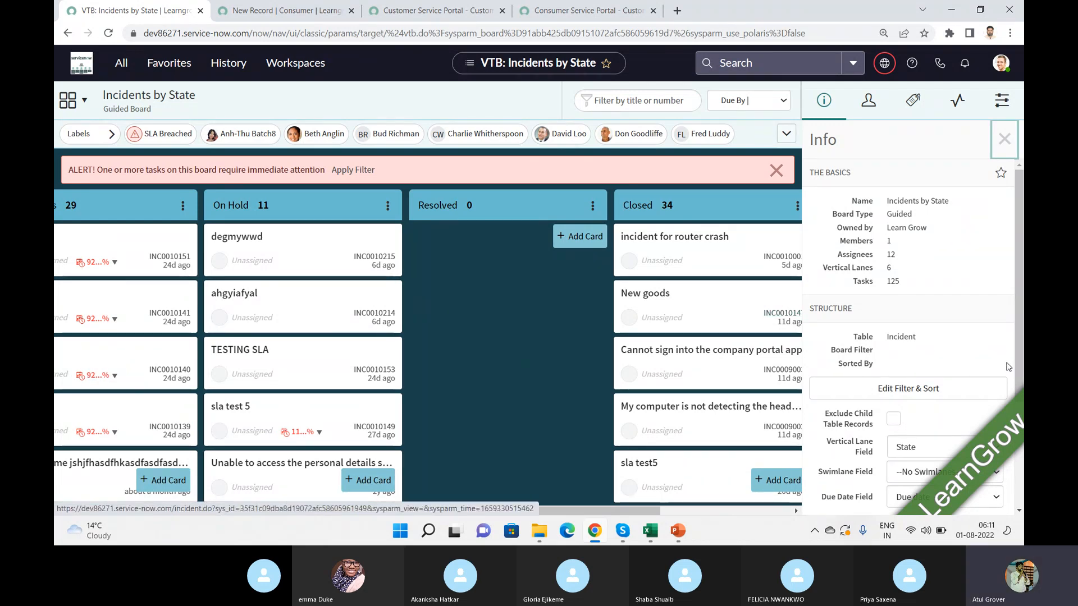
left_click(930, 392)
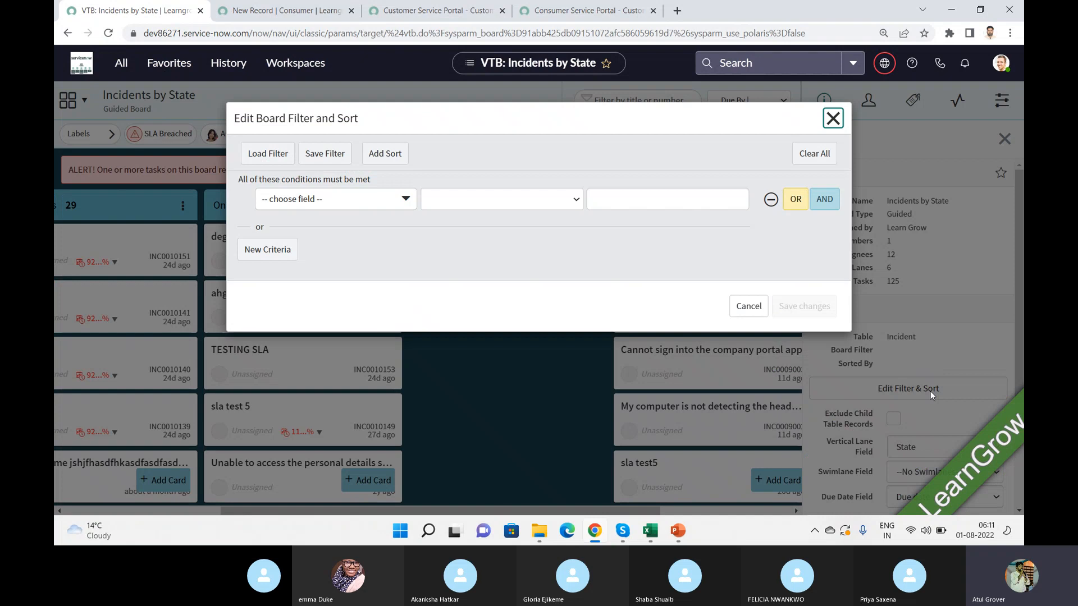
left_click(412, 208)
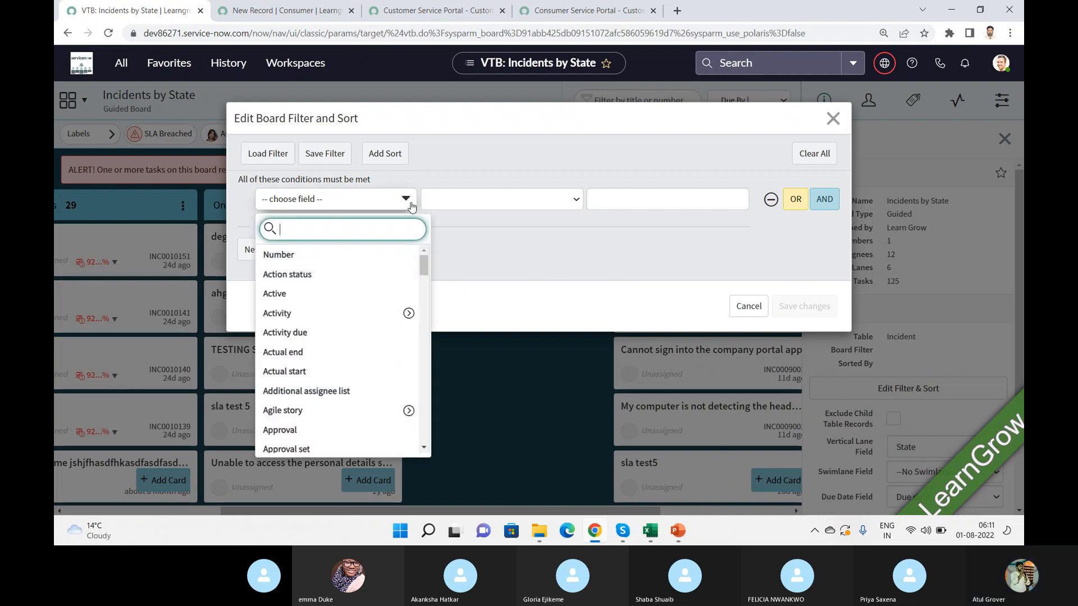
type("cre")
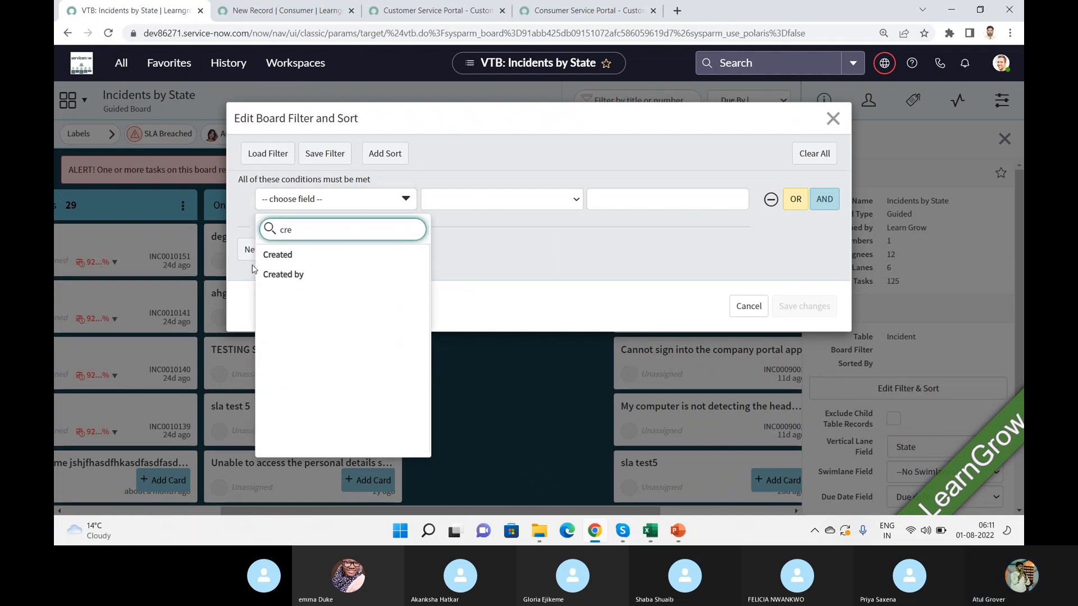
left_click(267, 254)
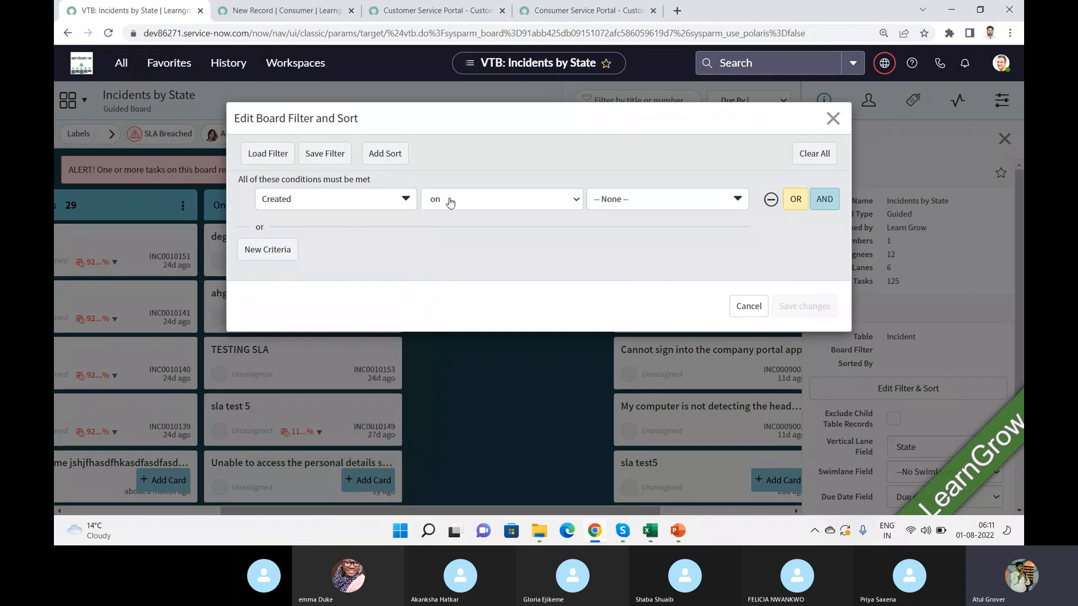
left_click(493, 203)
left_click(460, 289)
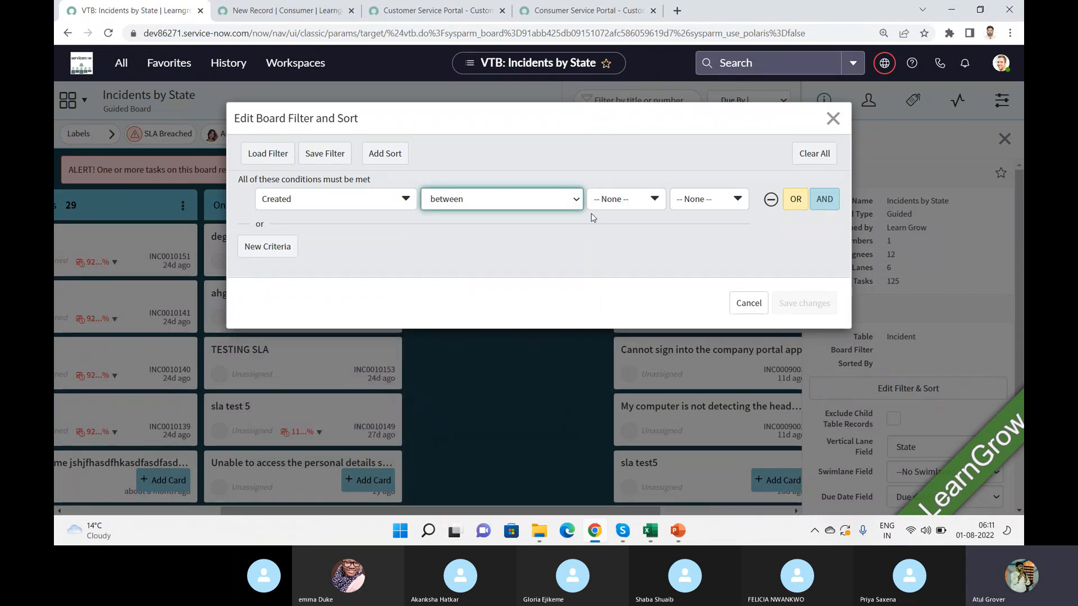
Step: Set the Created range from Last month to This month and save the board filter
left_click(633, 206)
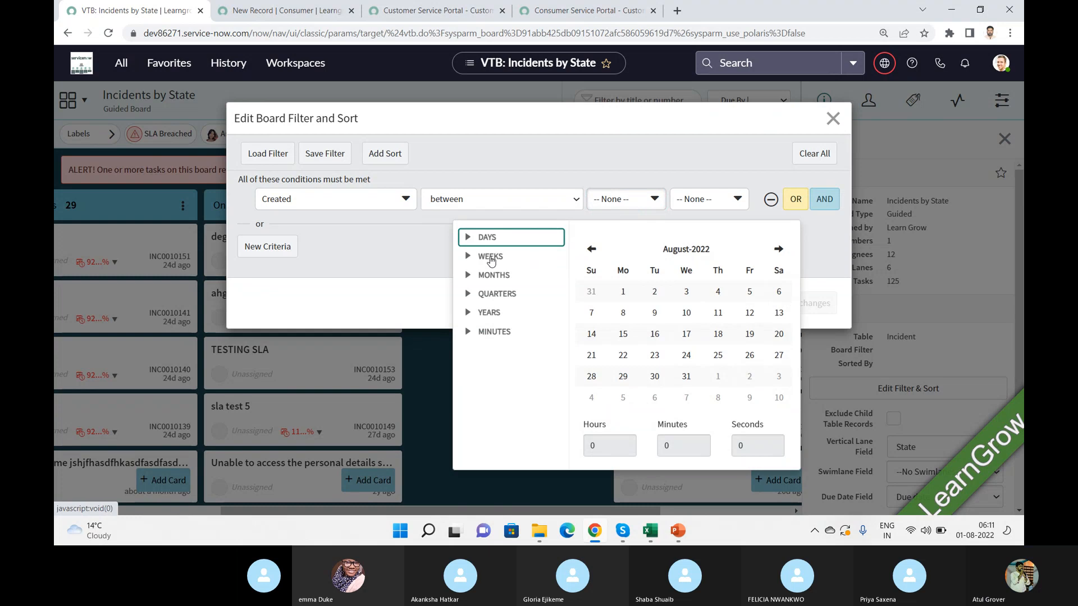
left_click(469, 239)
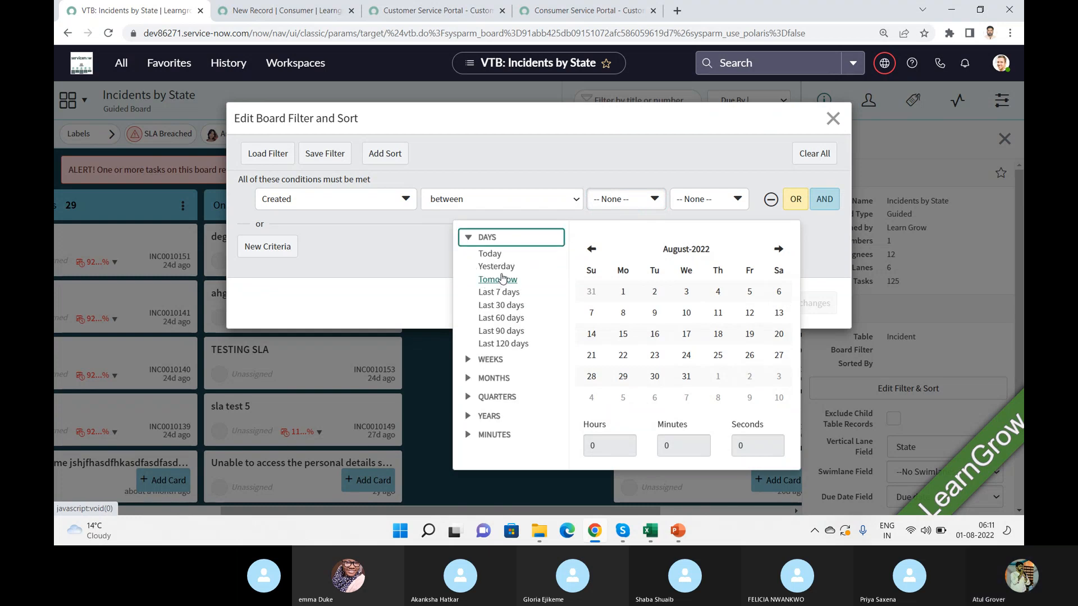
left_click(469, 379)
left_click(504, 305)
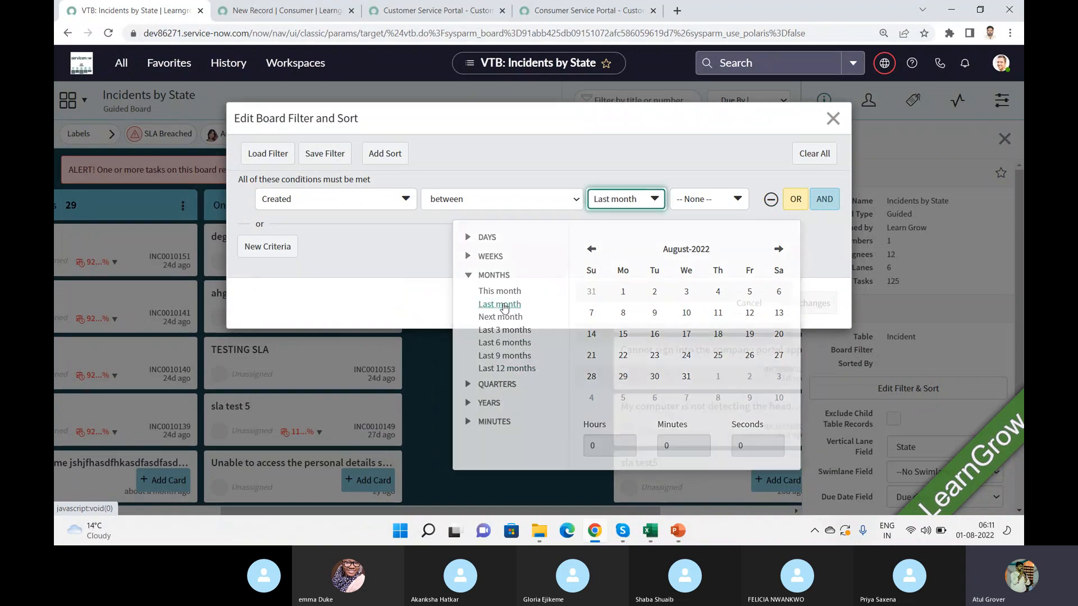
left_click(709, 199)
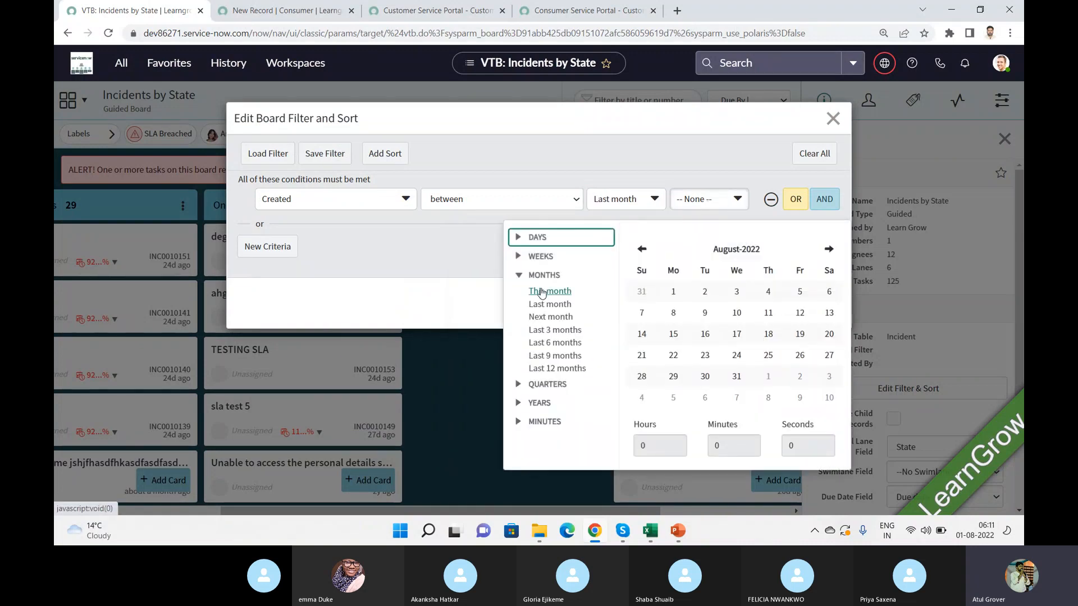
left_click(550, 290)
left_click(801, 306)
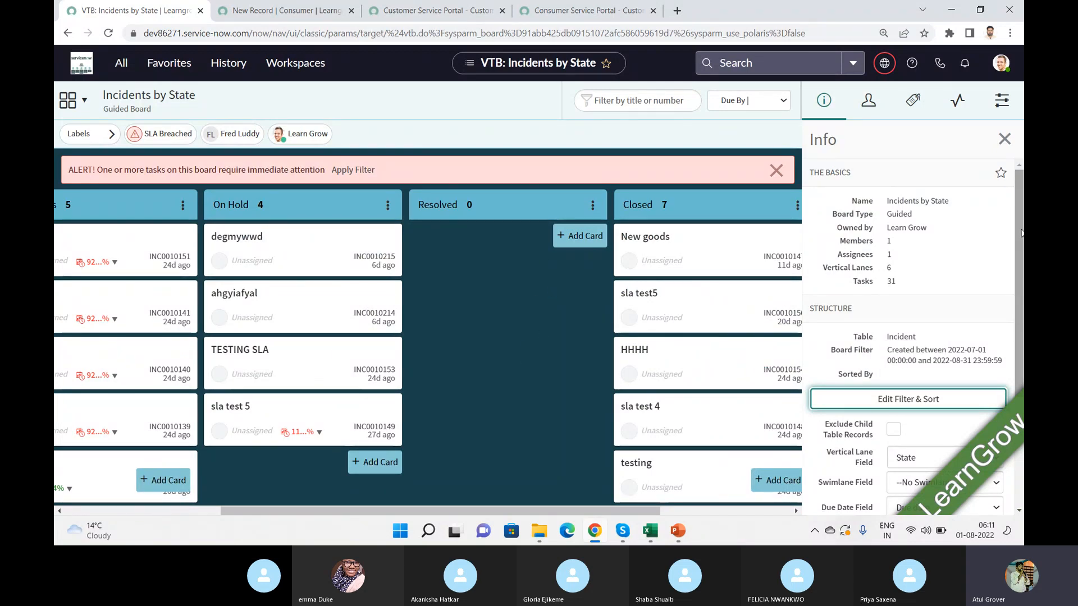
Step: Set the board's swimlane field to Location and accept the reset of the sort order and labels
scroll(879, 345, "down", 3)
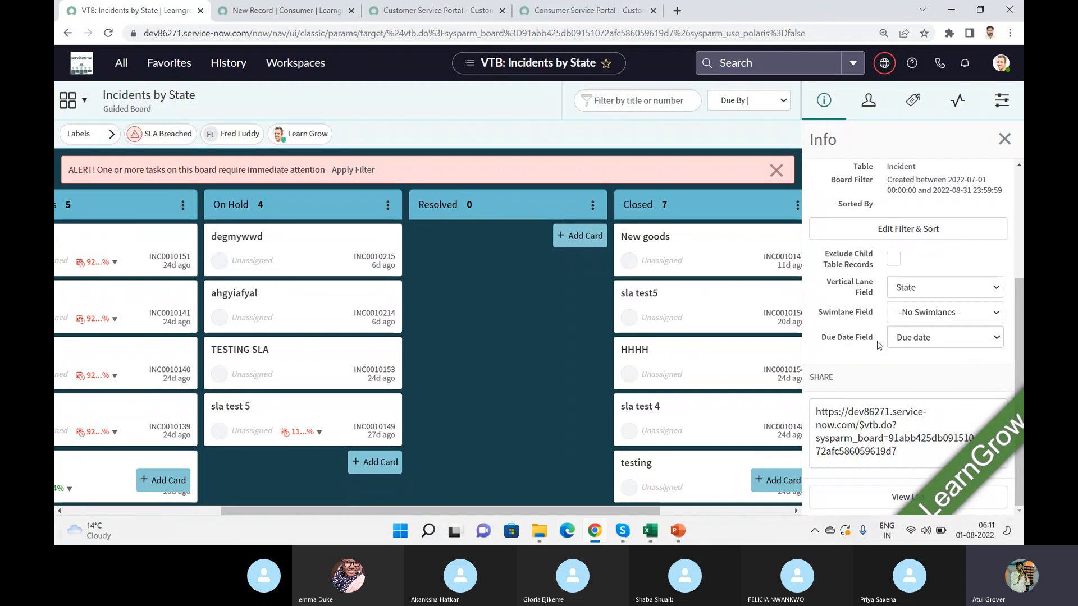
left_click(954, 312)
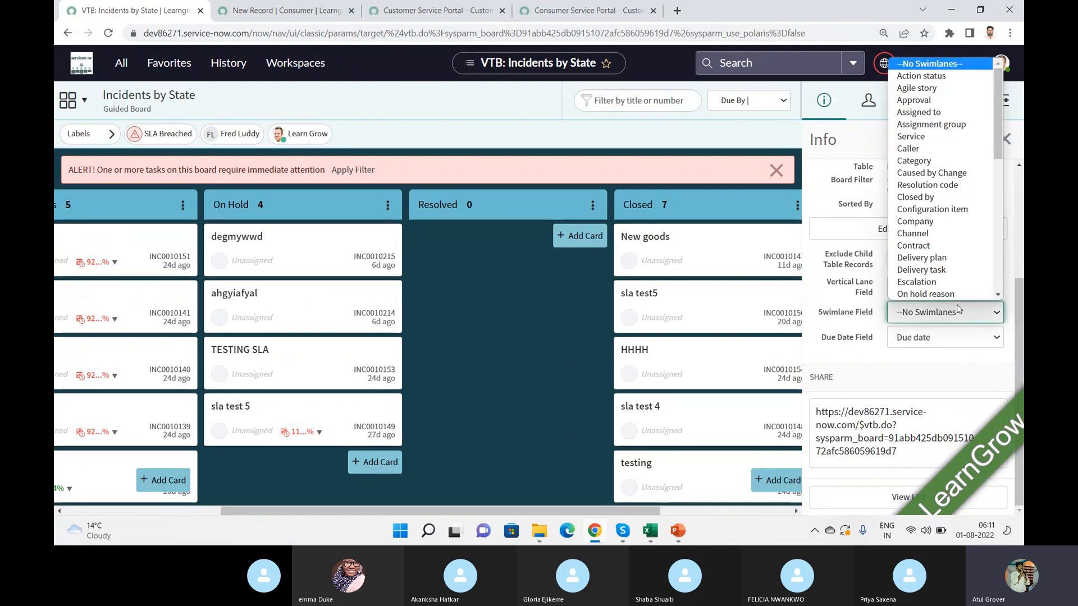
key("i")
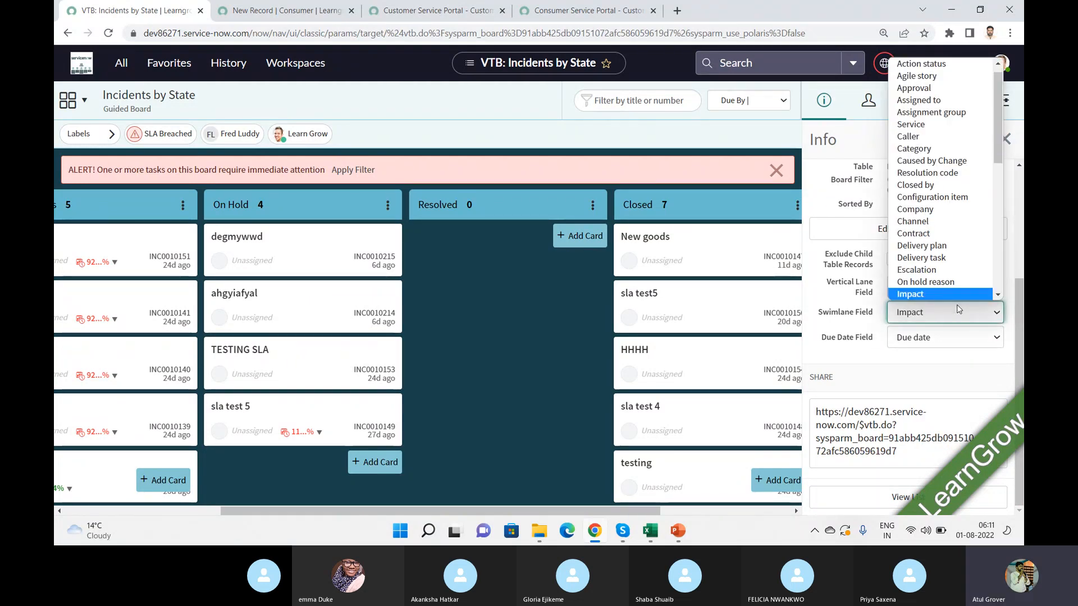
key("l")
left_click(956, 291)
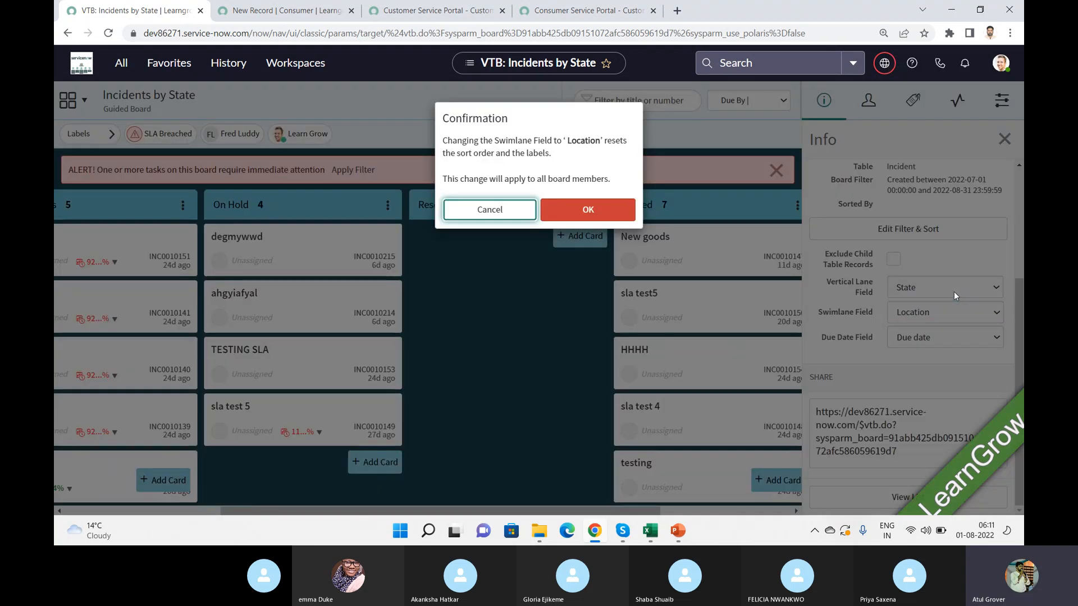
left_click(589, 209)
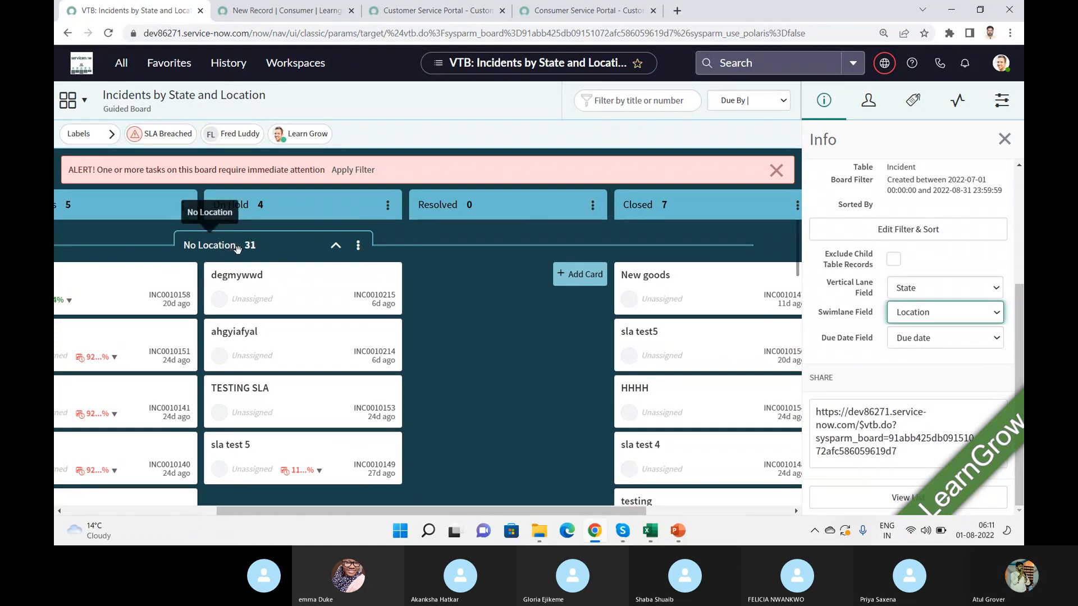
Step: Dismiss the immediate attention alert on the board and select the entire share link in the board info
left_click(777, 170)
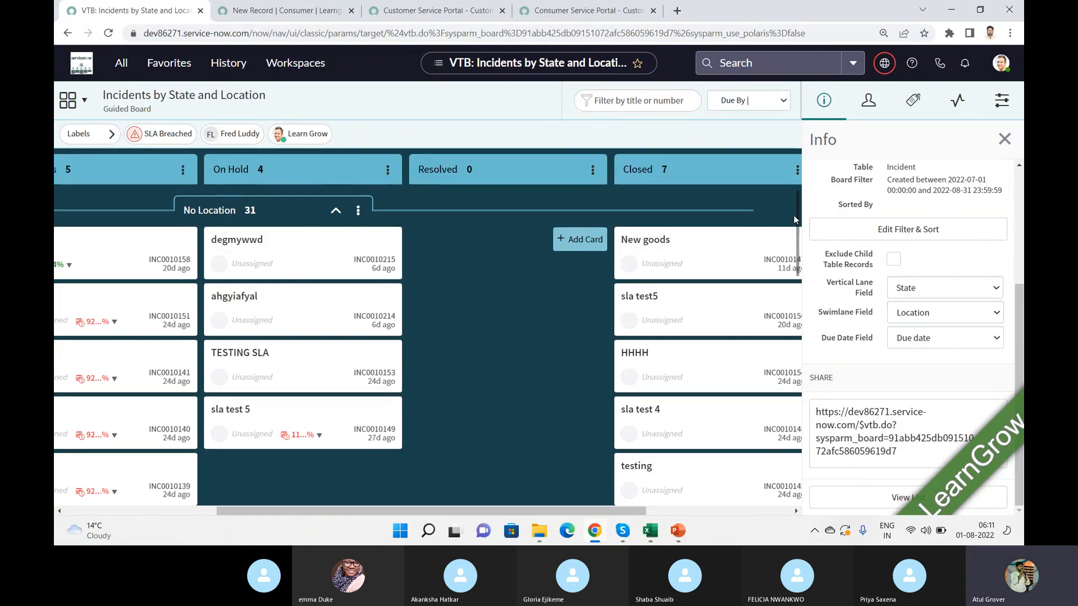
left_click_drag(798, 245, 784, 211)
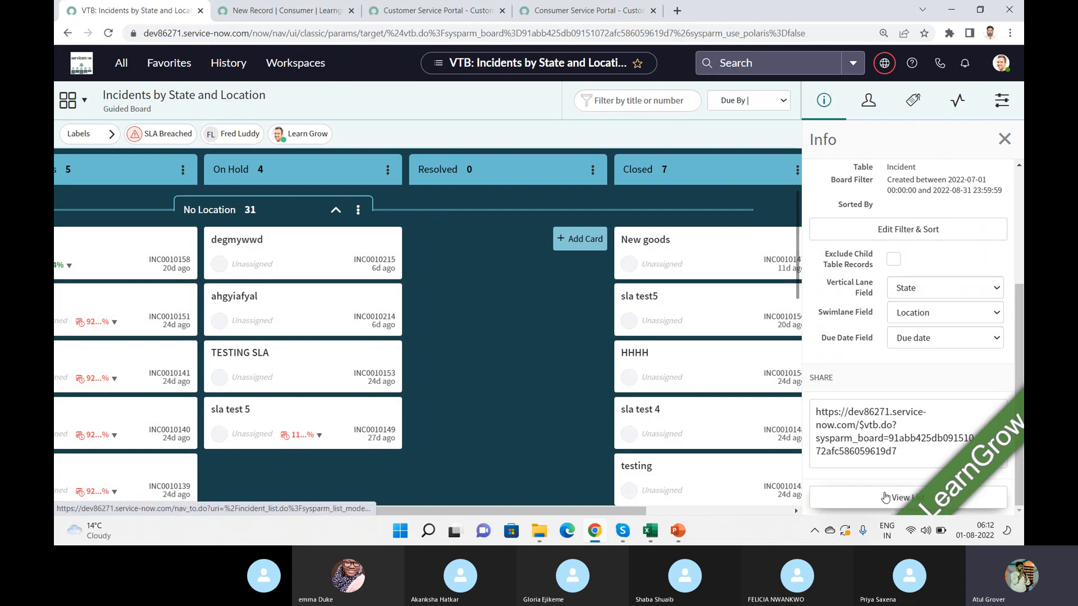
triple_click(853, 430)
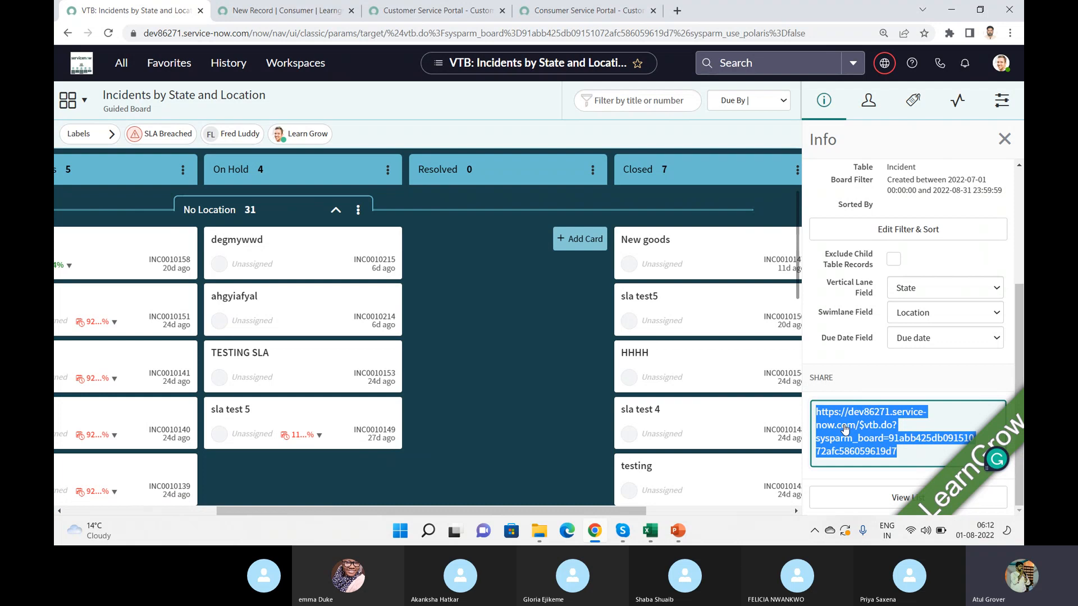
Step: Review the board's activity stream, users, basic info and configuration settings
left_click(1005, 139)
left_click(956, 103)
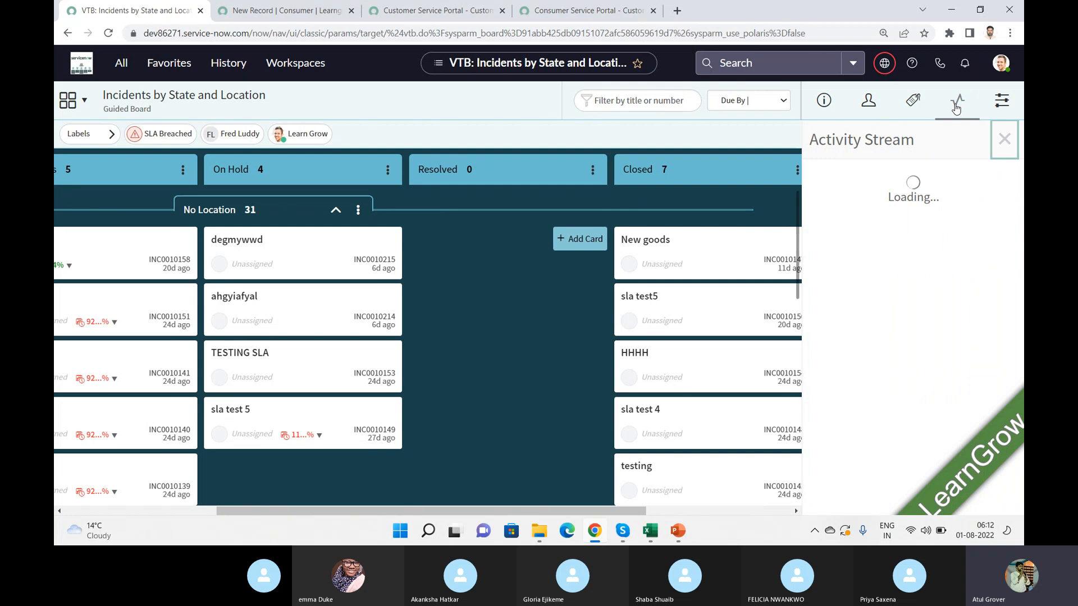
left_click(865, 104)
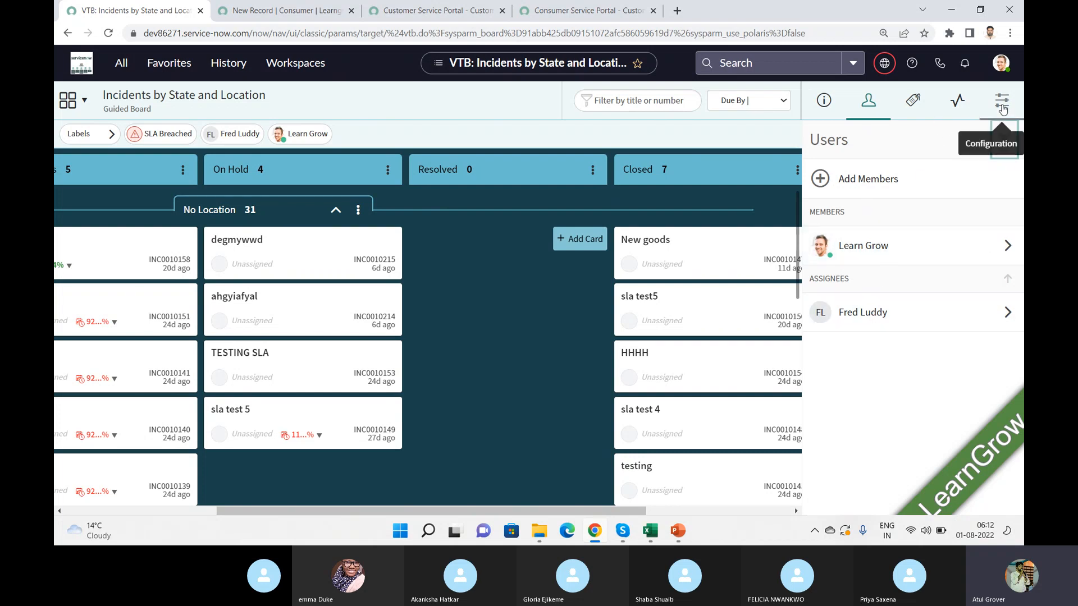
left_click(823, 103)
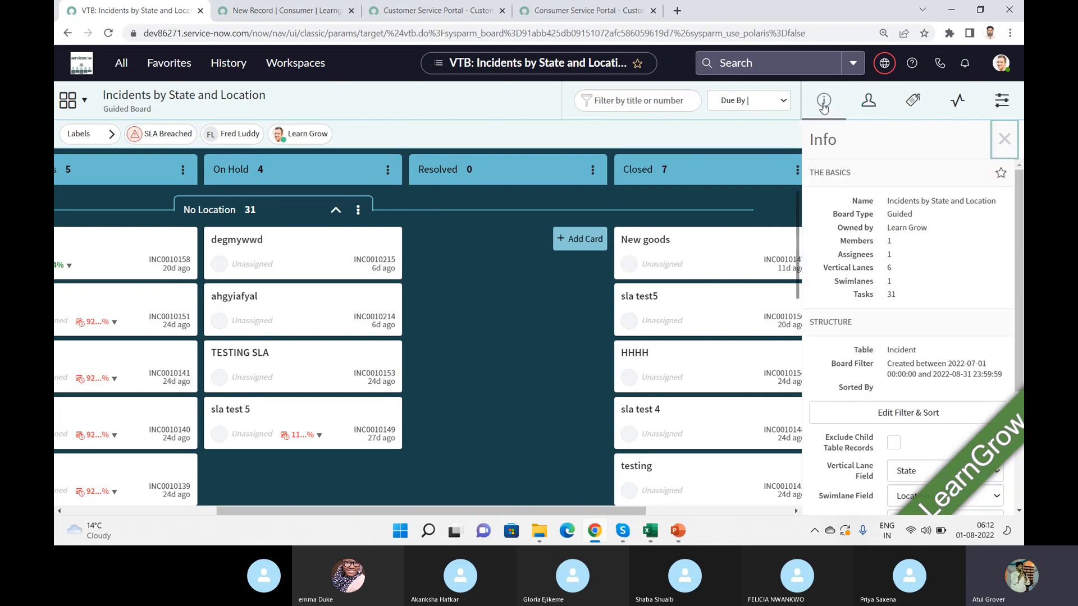
left_click(999, 100)
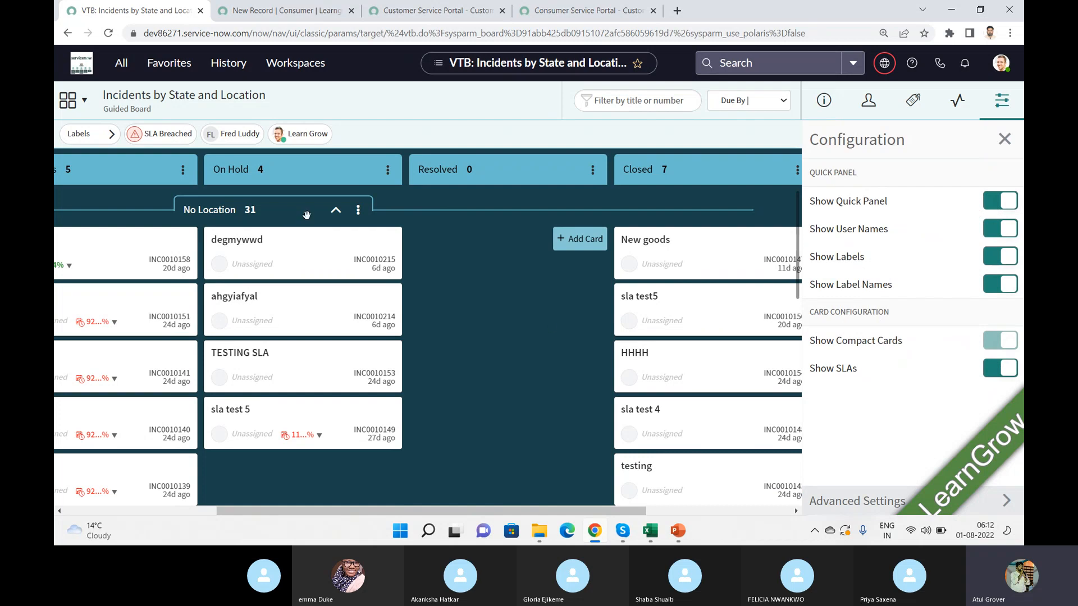
Step: Expand the quick panel labels and try filtering the cards by High Priority, Story and Low Priority, clearing each filter again
left_click(110, 134)
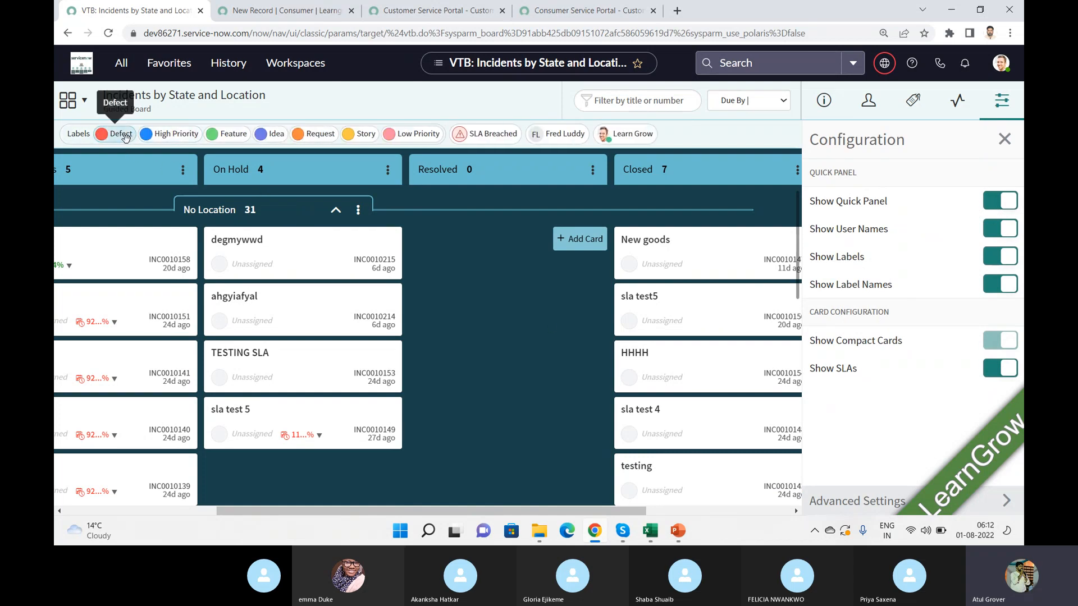
left_click(174, 134)
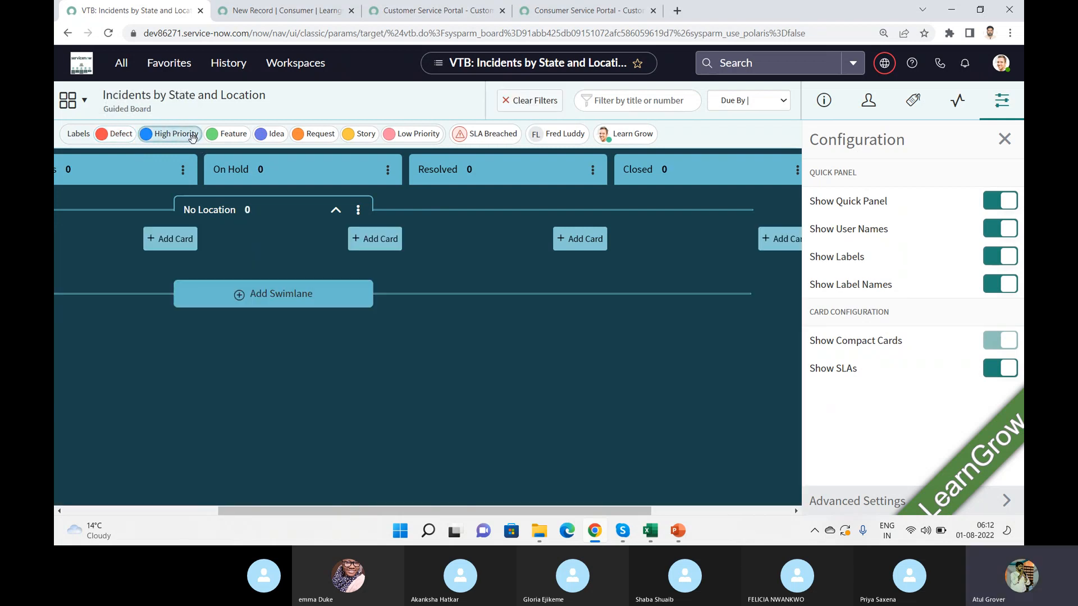
left_click(173, 133)
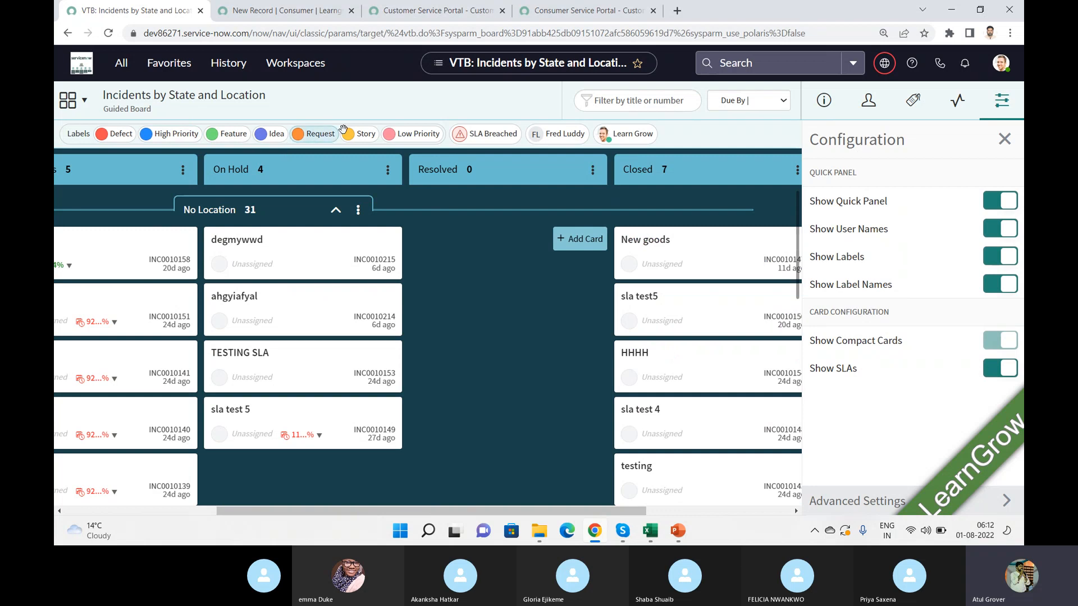
left_click(358, 135)
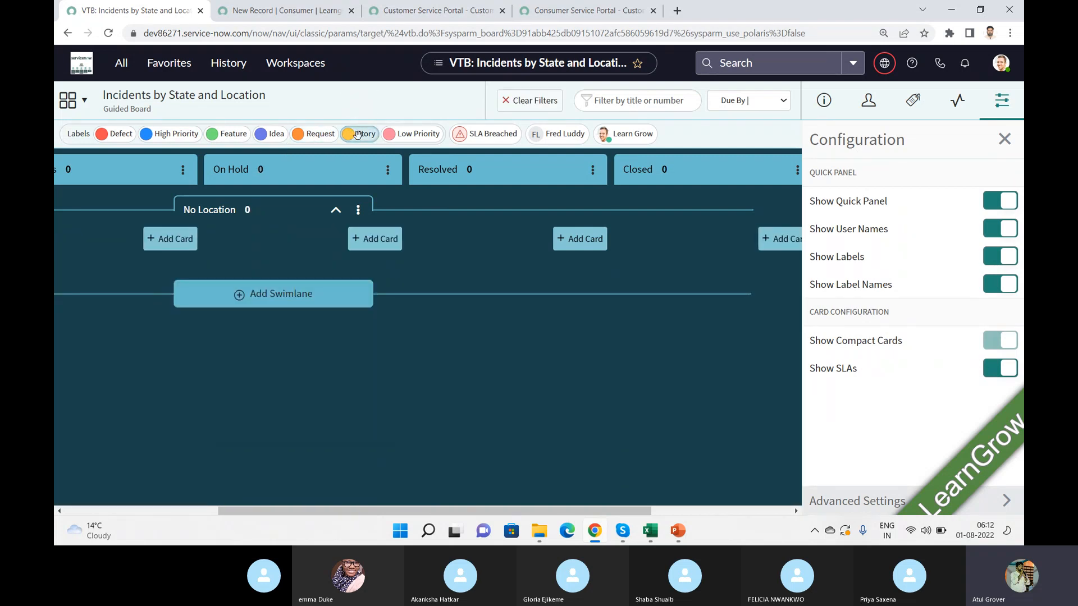
left_click(358, 135)
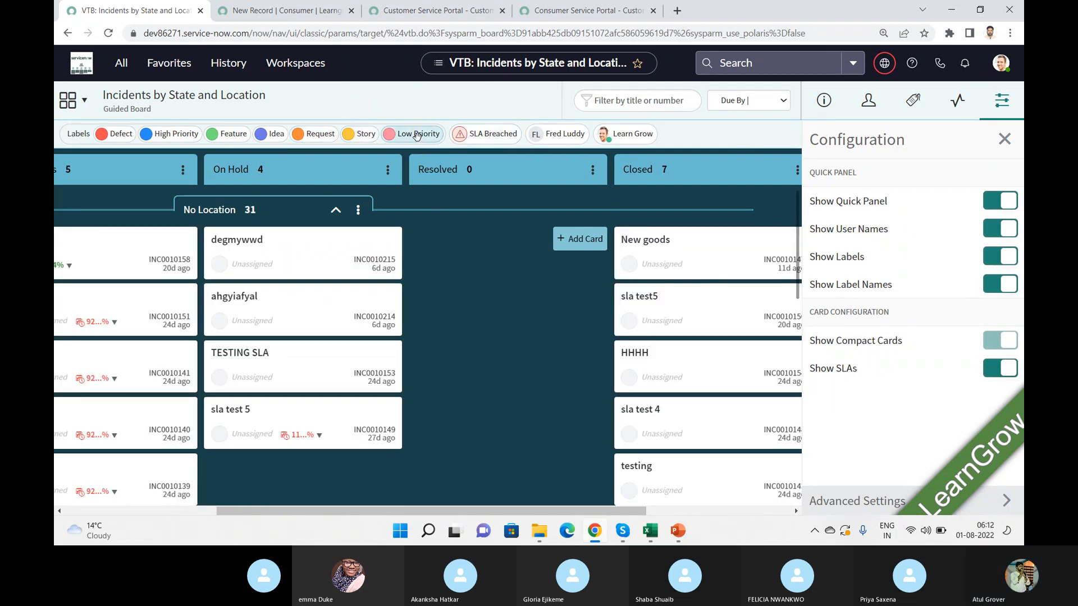
left_click(417, 135)
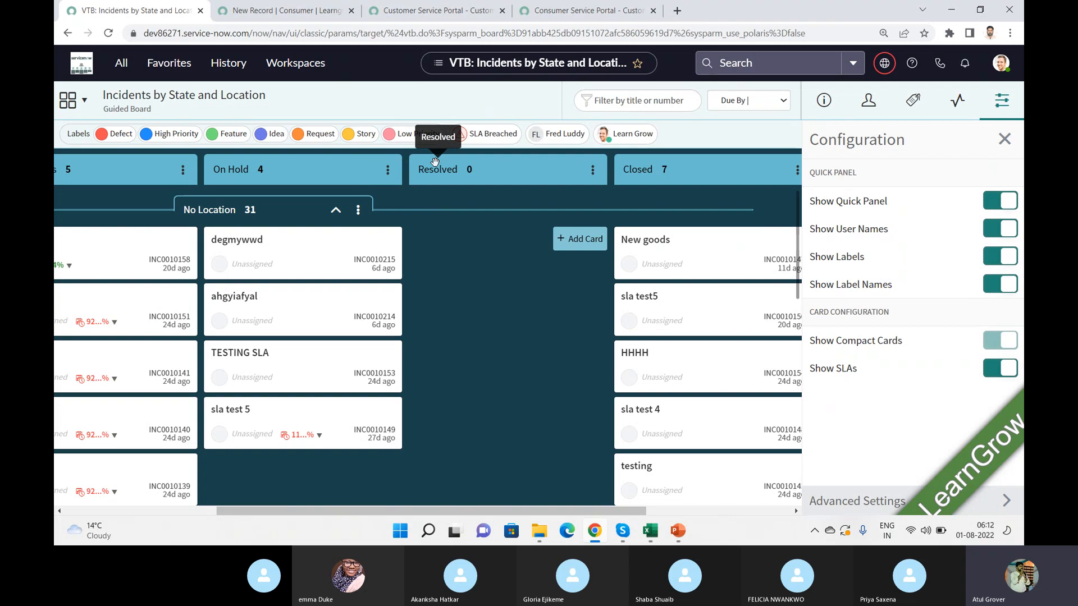
Step: Close the board configuration, bring the New lane back into view and switch to the Skype call
left_click(1005, 139)
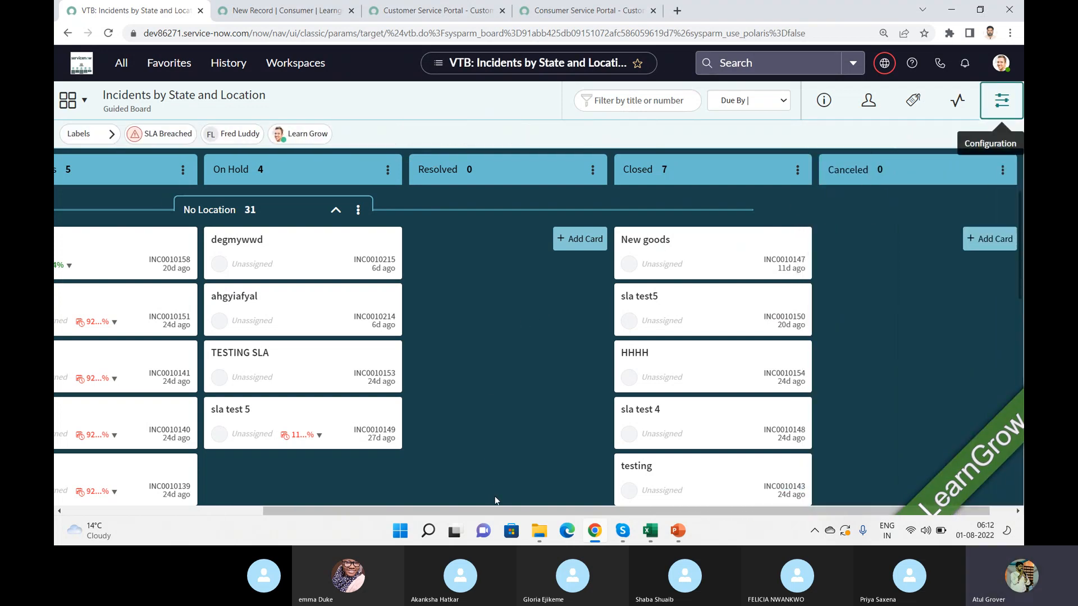
left_click_drag(495, 511, 164, 513)
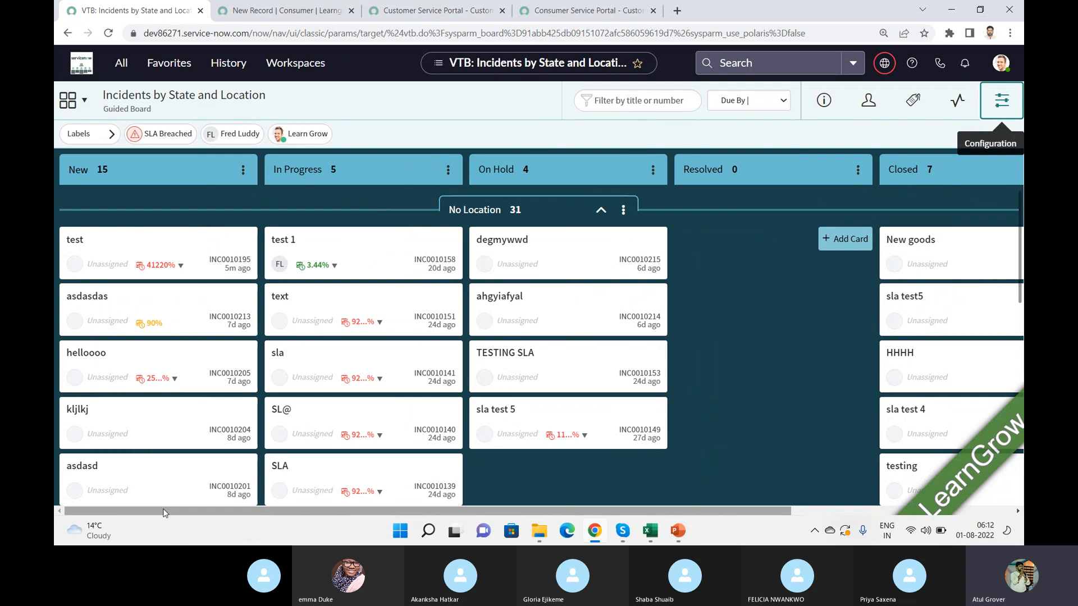
key("alt+Tab")
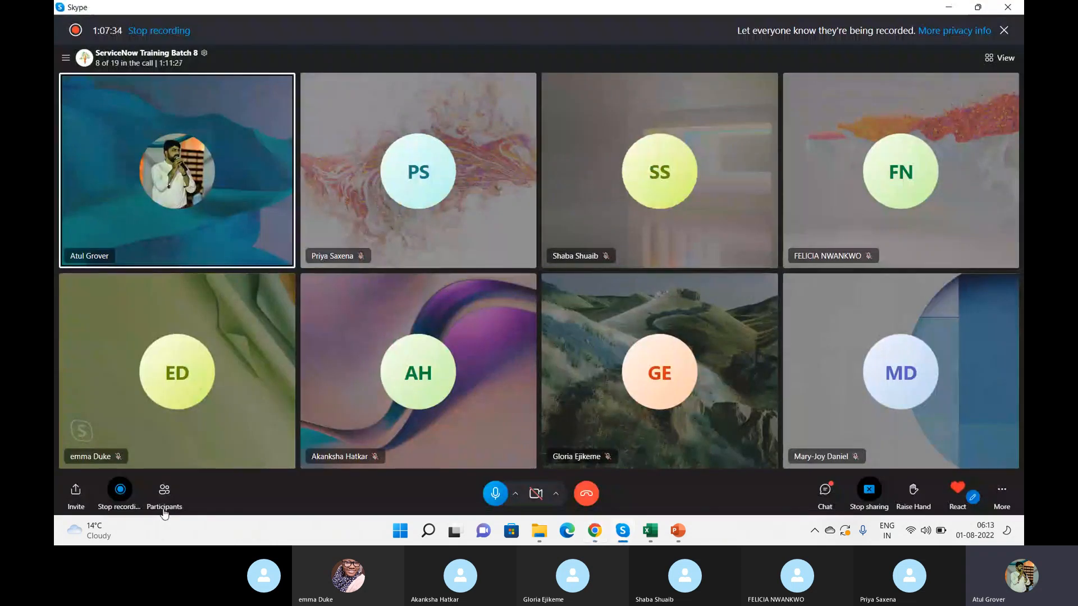